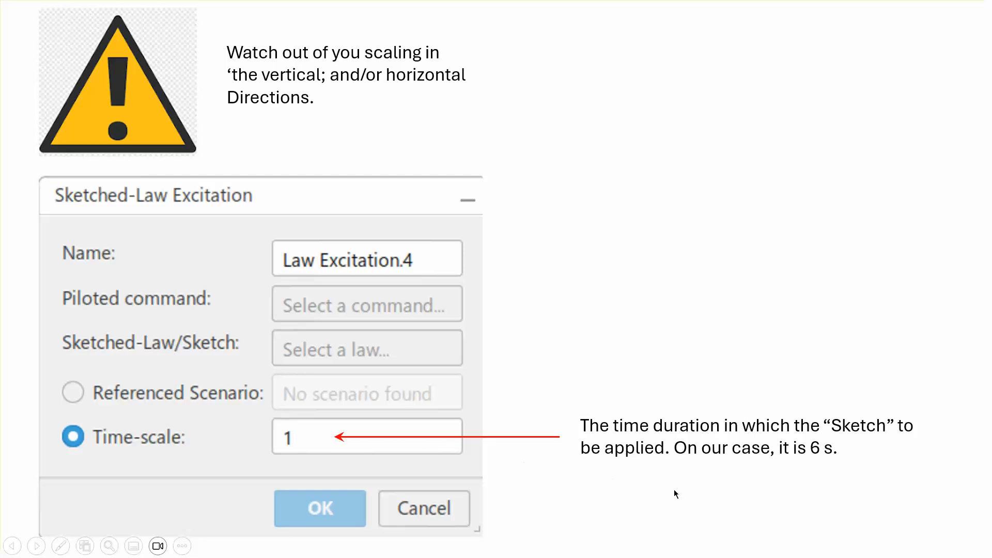
Leave the slide show and set both vertical scale values in the scaling note to 4 in.
{"action": "left_click", "coordinate": [713, 495]}
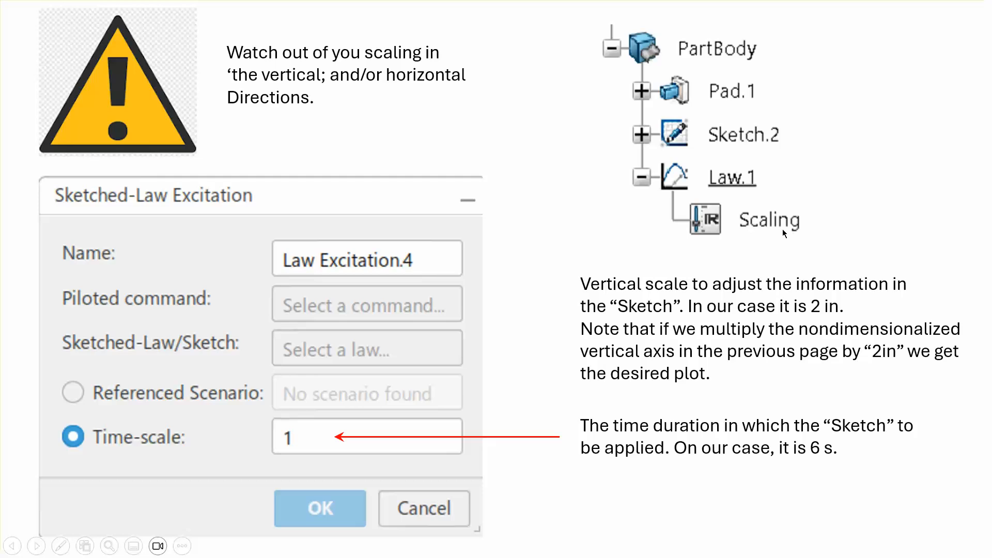
{"action": "key", "text": "Escape"}
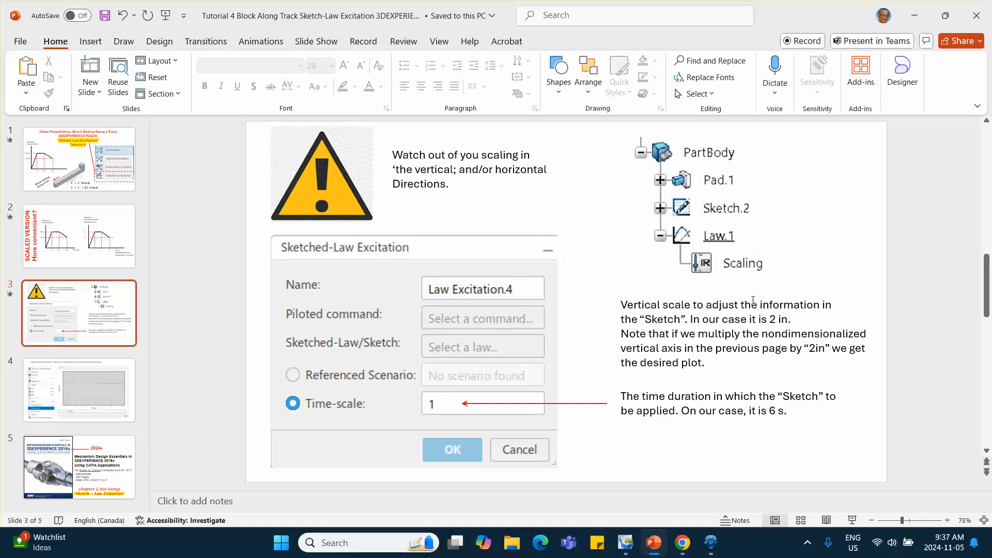
{"action": "double_click", "coordinate": [772, 319]}
{"action": "key", "text": "Delete"}
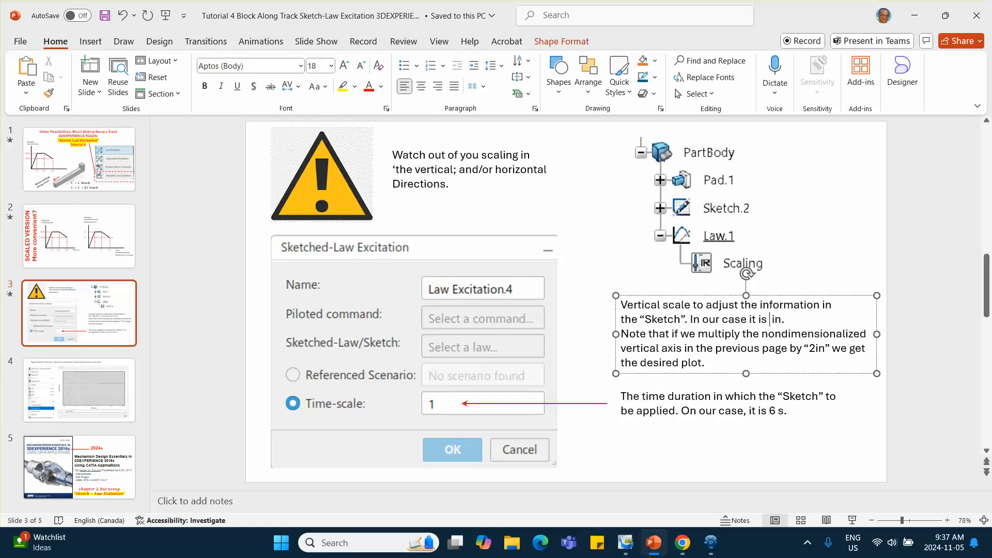
{"action": "type", "text": "4"}
{"action": "left_click", "coordinate": [815, 348]}
{"action": "key", "text": "BackSpace"}
{"action": "type", "text": "4"}
{"action": "left_click", "coordinate": [848, 254]}
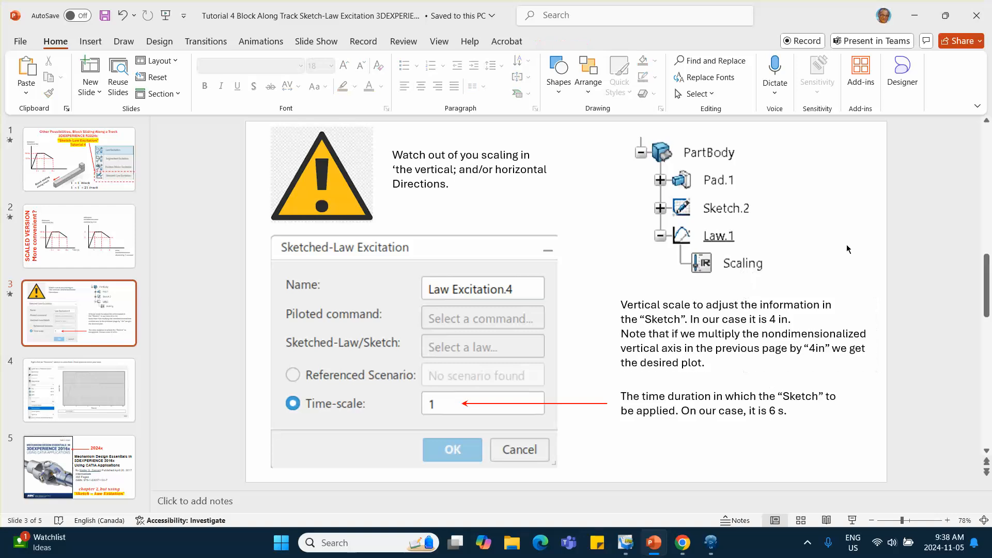
Compare the nondimensional distance-time graphs on slide 2 with the scaling note on slide 3.
{"action": "left_click", "coordinate": [90, 246]}
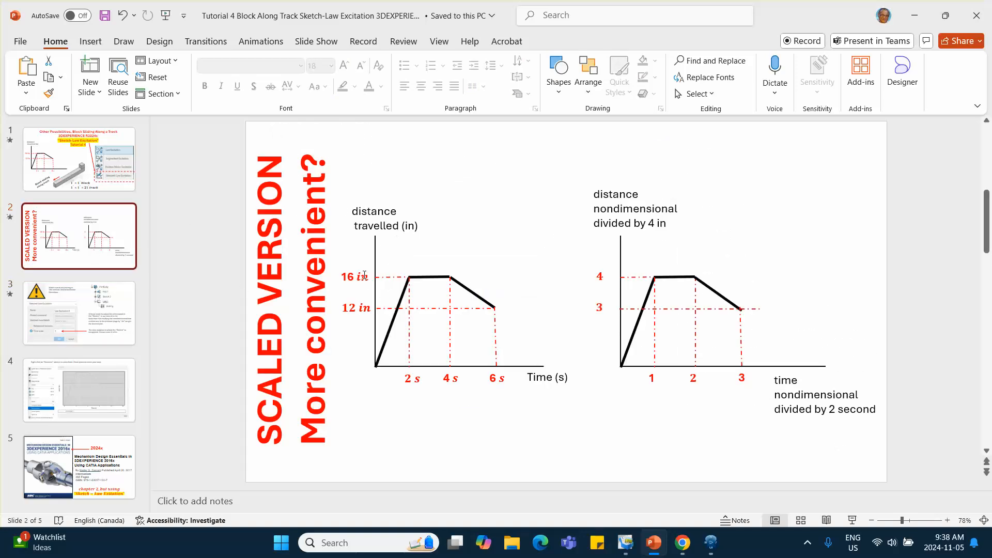
{"action": "left_click", "coordinate": [81, 307]}
{"action": "left_click", "coordinate": [77, 264]}
{"action": "left_click", "coordinate": [106, 313]}
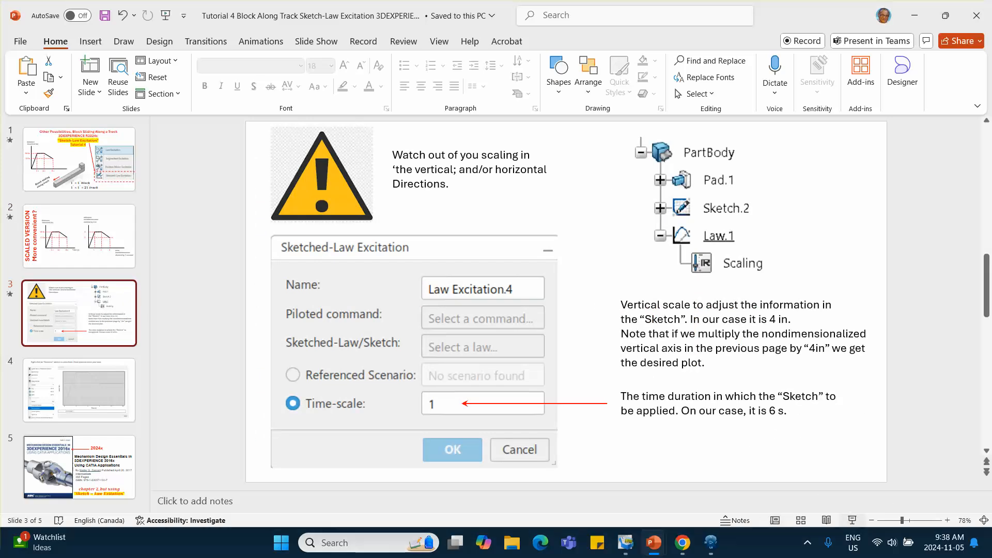
Present the slides from the scaling slide through the excitation plot and textbook slides, ending the show.
{"action": "left_click", "coordinate": [852, 520]}
{"action": "left_click", "coordinate": [827, 406]}
{"action": "left_click", "coordinate": [826, 404]}
{"action": "left_click", "coordinate": [826, 403]}
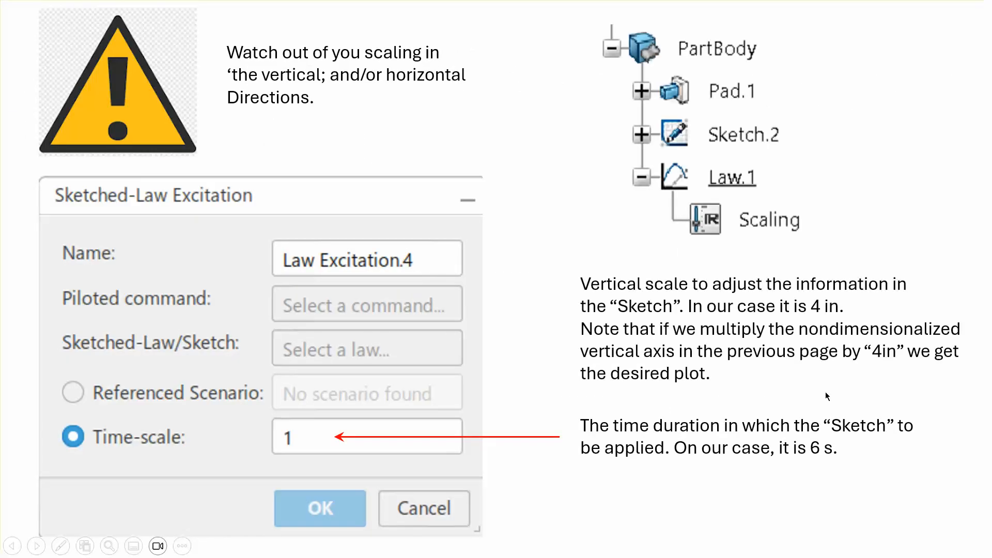
{"action": "left_click", "coordinate": [825, 392]}
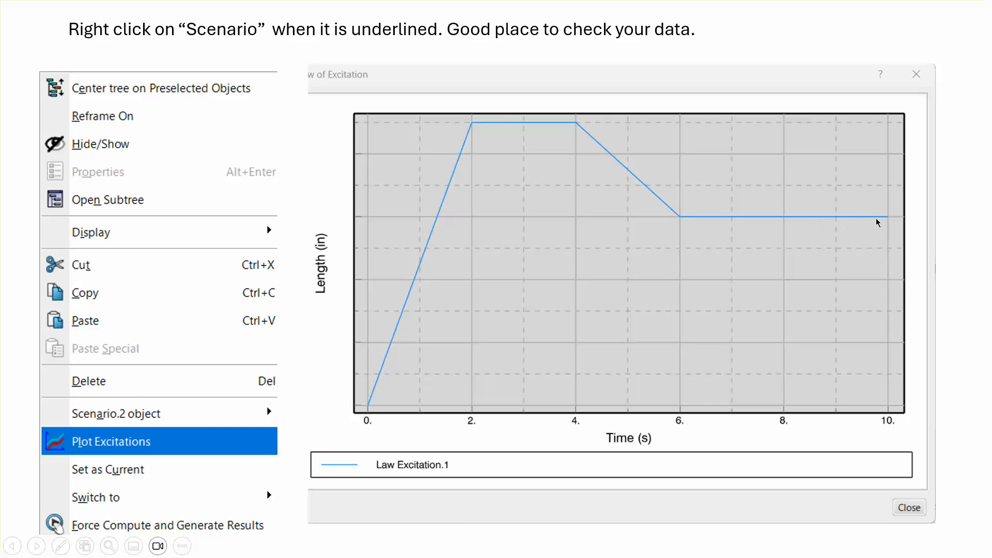
{"action": "left_click", "coordinate": [261, 291]}
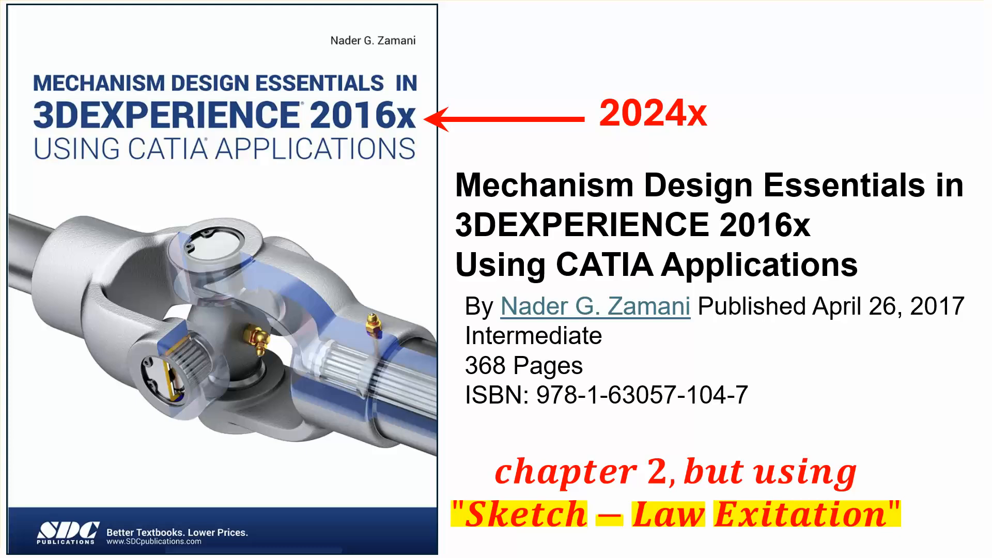
{"action": "left_click", "coordinate": [549, 45]}
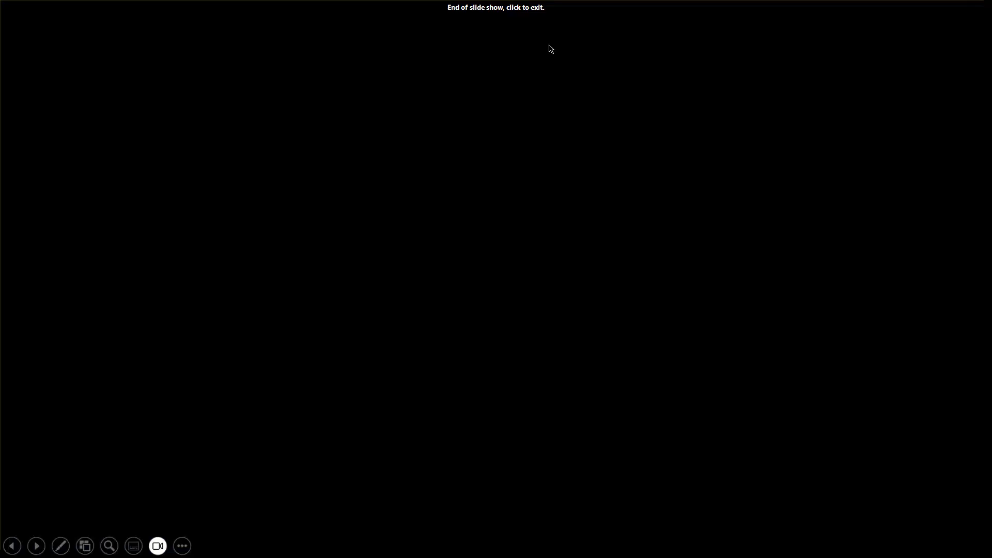
{"action": "left_click", "coordinate": [549, 46]}
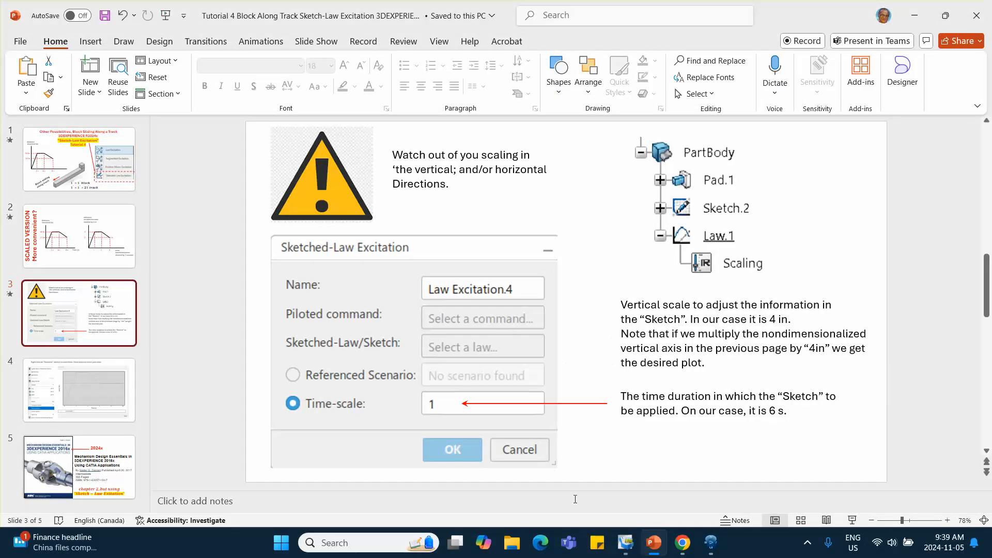
{"action": "key", "text": "Home"}
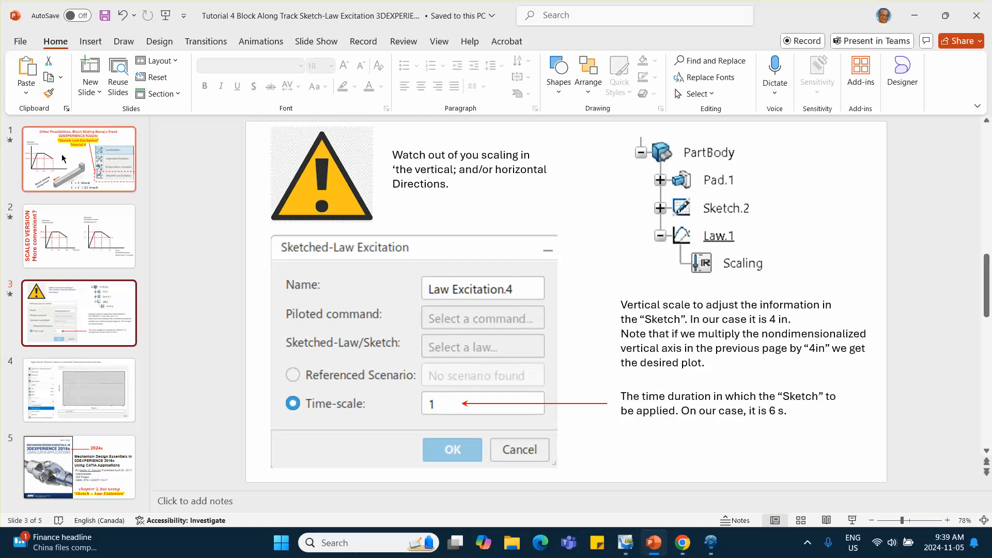
Switch to 3DEXPERIENCE, insert a new 3D Part under the root physical product and expand it in the tree.
{"action": "left_click", "coordinate": [711, 542]}
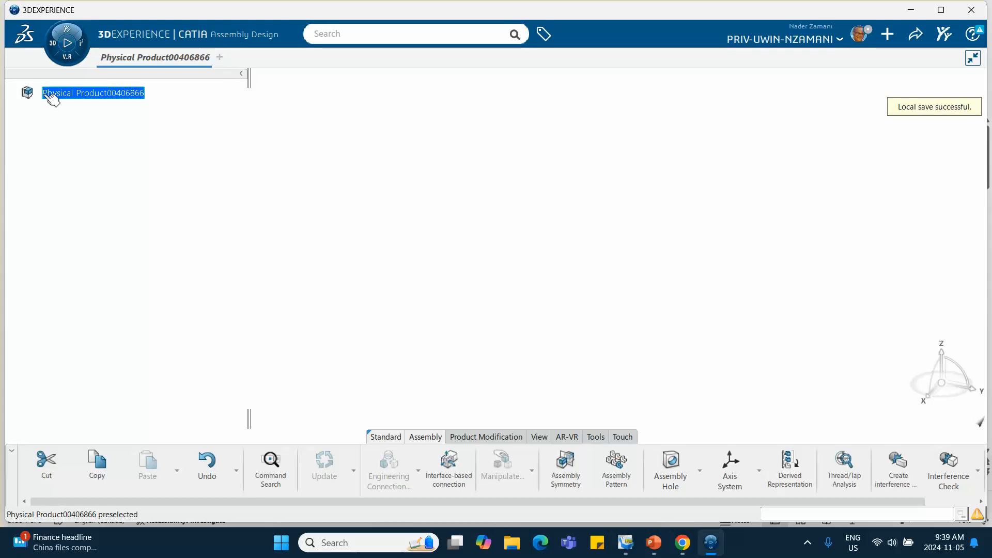
{"action": "left_click", "coordinate": [124, 96]}
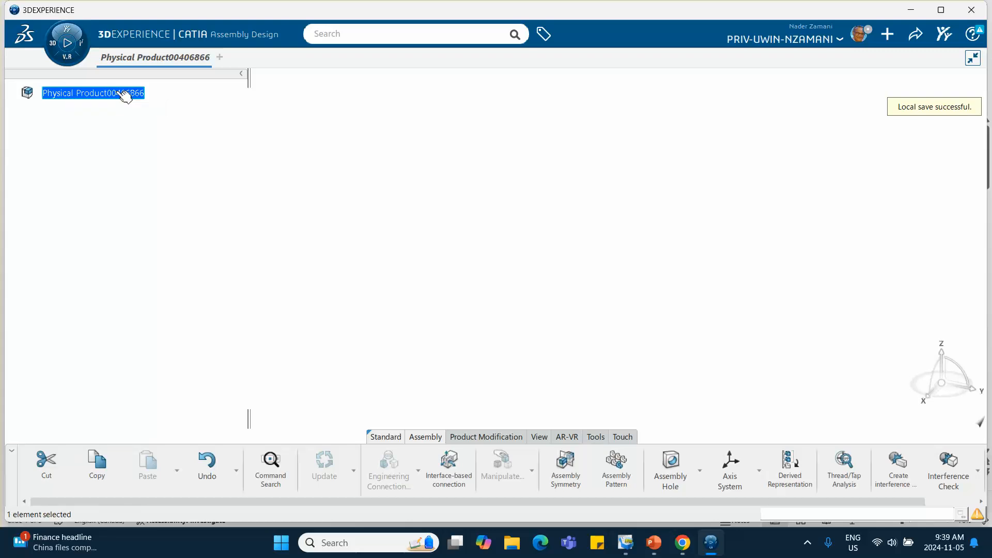
{"action": "right_click", "coordinate": [125, 96]}
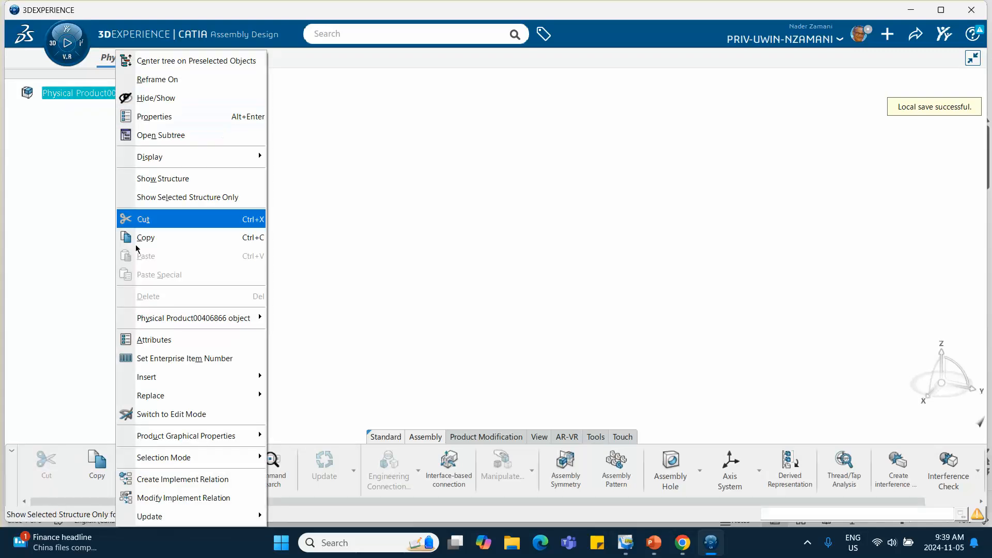
{"action": "mouse_move", "coordinate": [170, 380]}
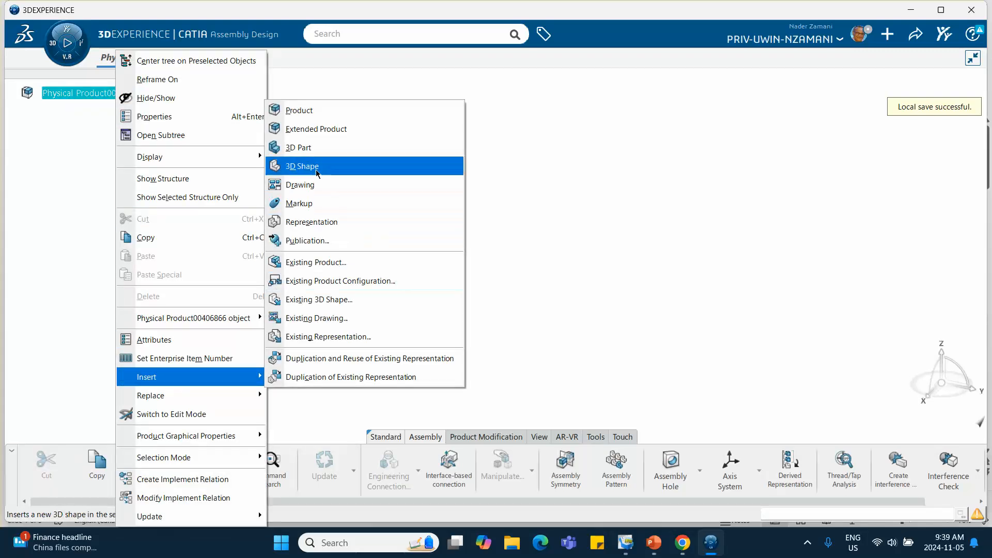
{"action": "left_click", "coordinate": [315, 150]}
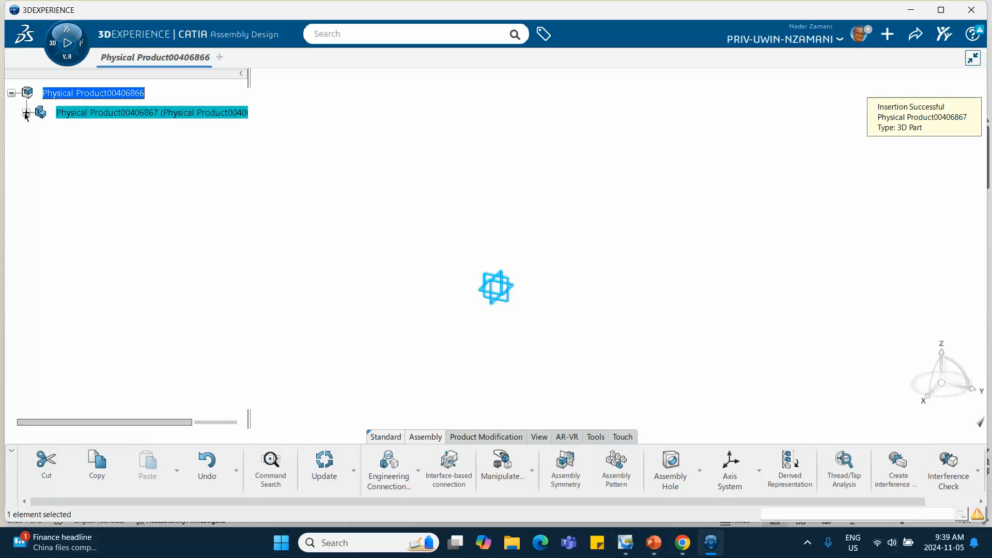
{"action": "left_click", "coordinate": [26, 113]}
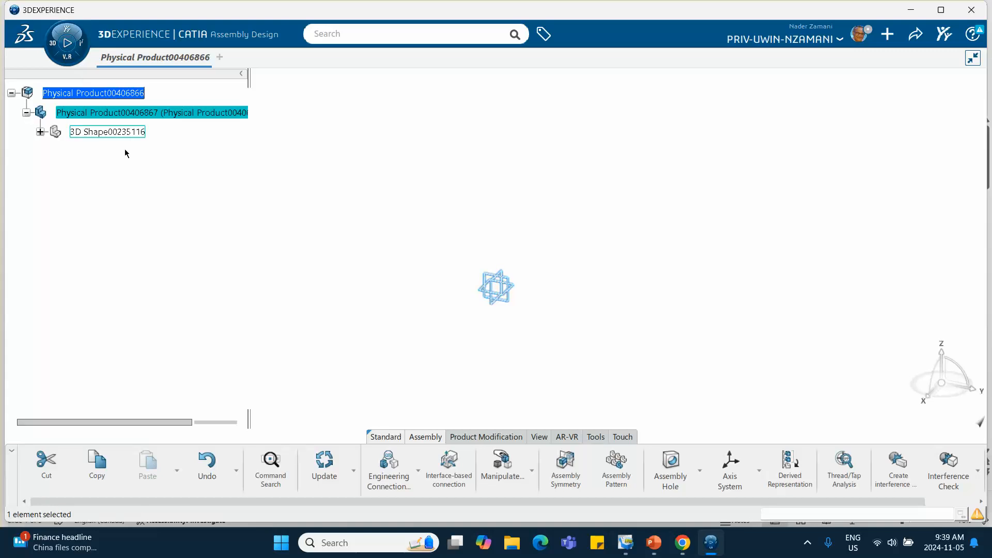
Activate the new part's 3D Shape for editing in Part Design and dismiss the Make Service advertisement.
{"action": "left_click", "coordinate": [123, 132]}
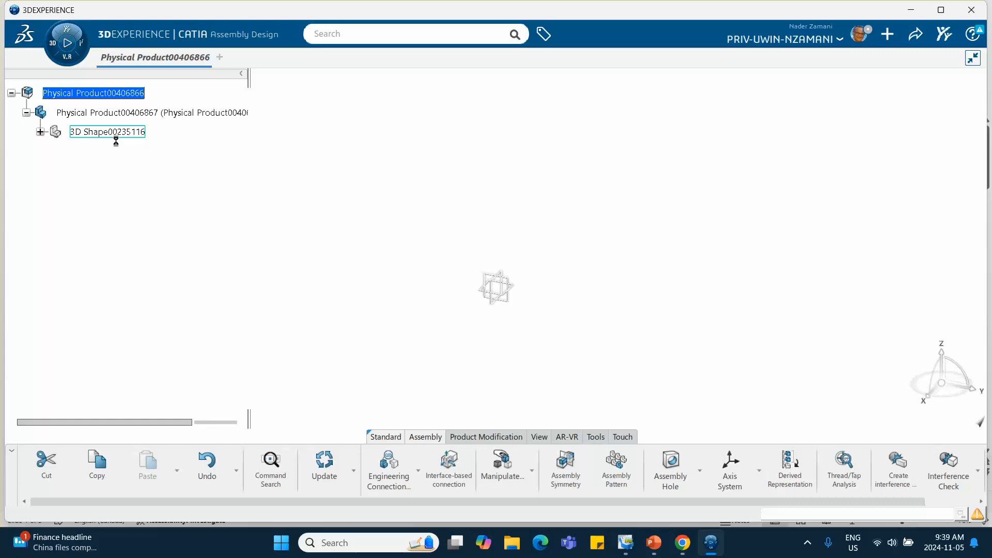
{"action": "double_click", "coordinate": [51, 133]}
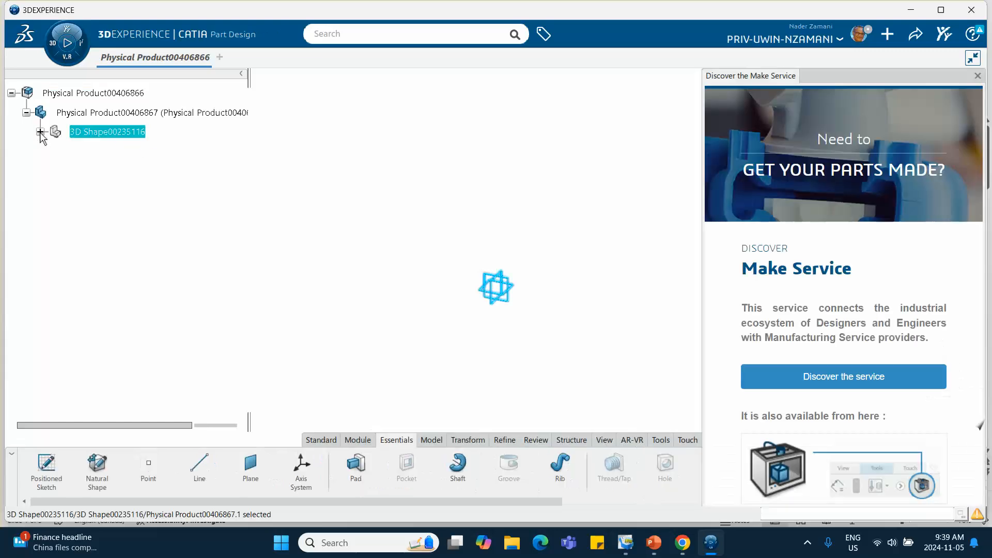
{"action": "left_click", "coordinate": [976, 77]}
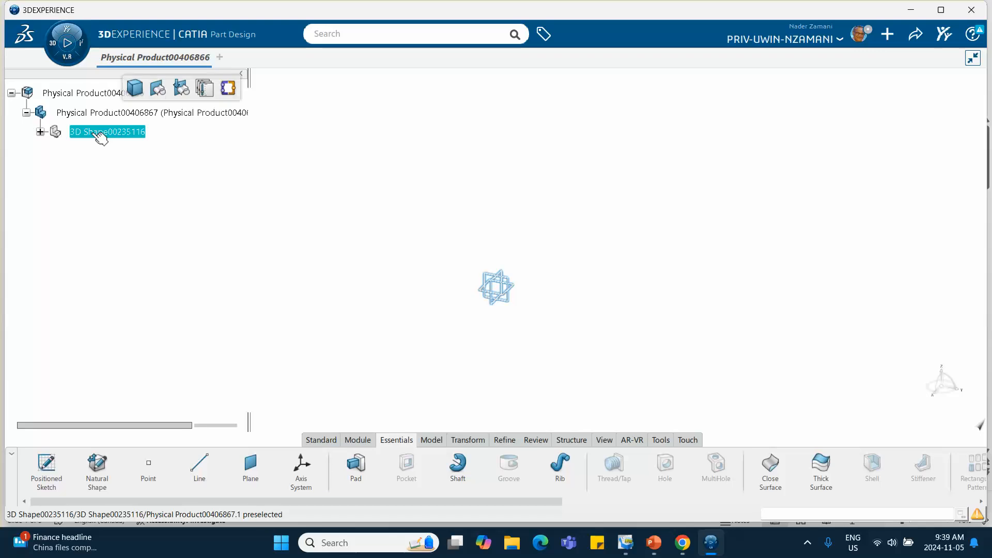
{"action": "left_click", "coordinate": [204, 166]}
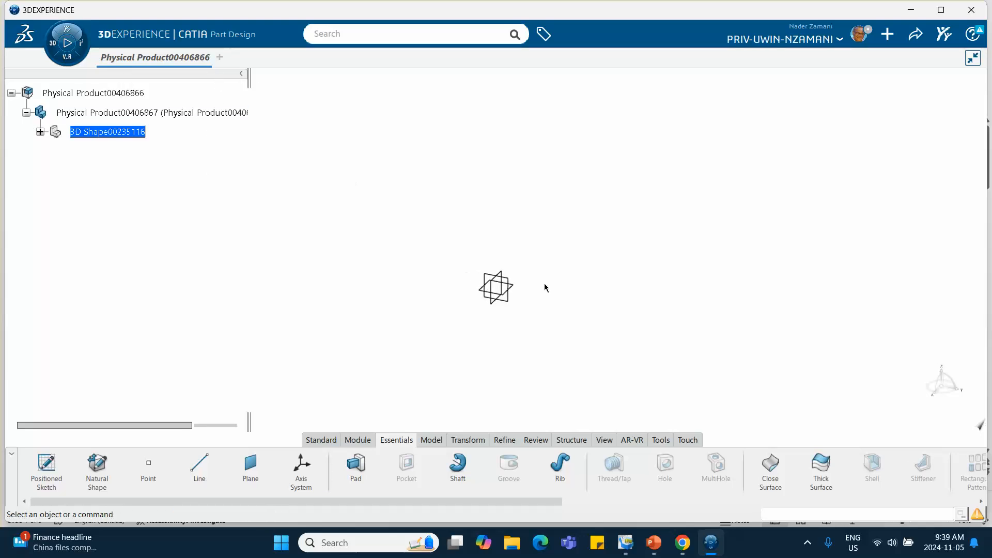
Start a sketch on the yz plane and draw a rectangle about 1.4 in high with one corner at the origin.
{"action": "left_click", "coordinate": [522, 282]}
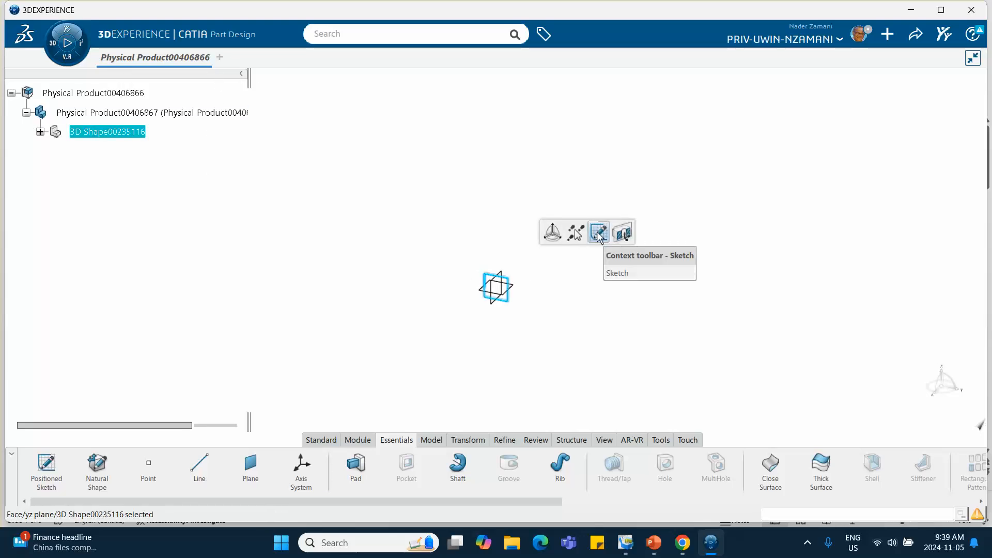
{"action": "left_click", "coordinate": [595, 231]}
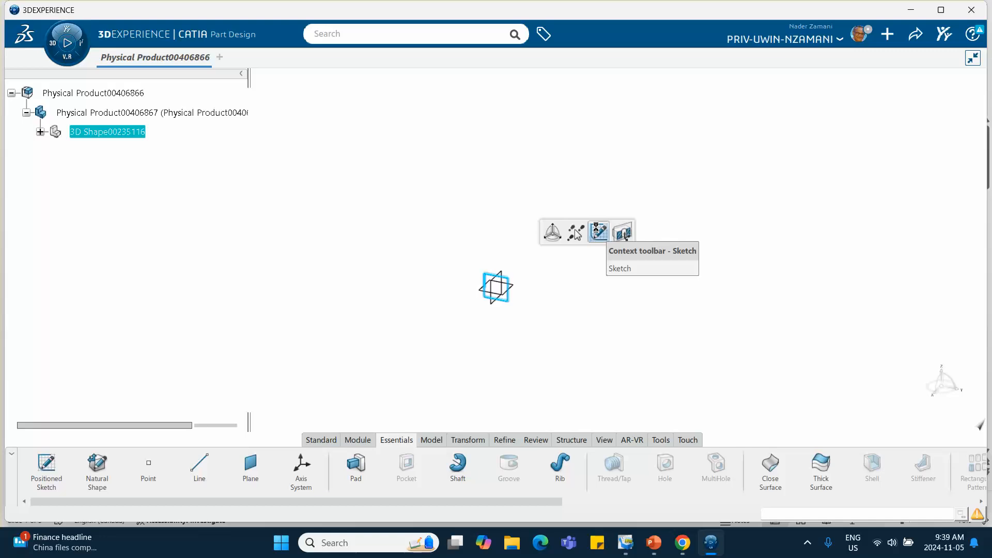
{"action": "left_click", "coordinate": [485, 465]}
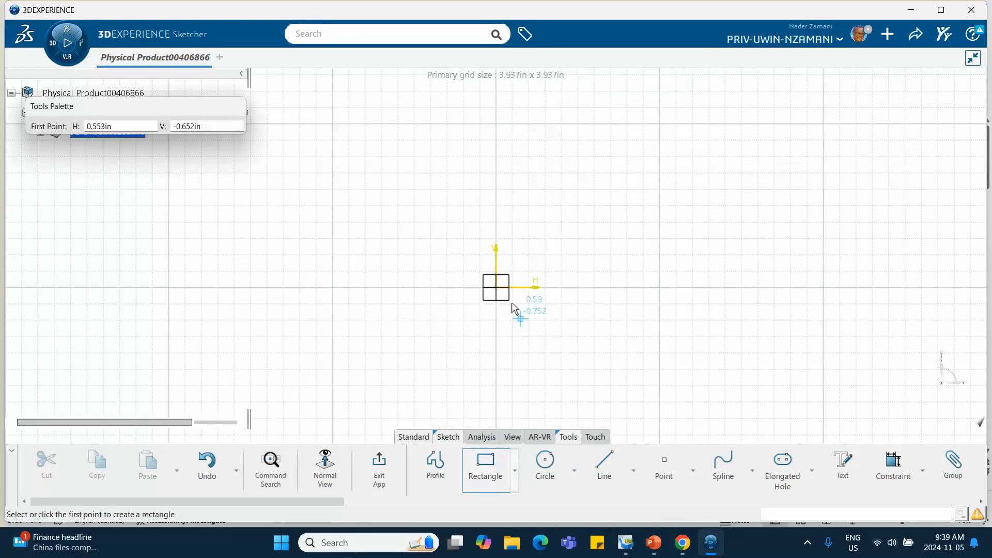
{"action": "left_click", "coordinate": [495, 287]}
{"action": "left_click", "coordinate": [553, 344]}
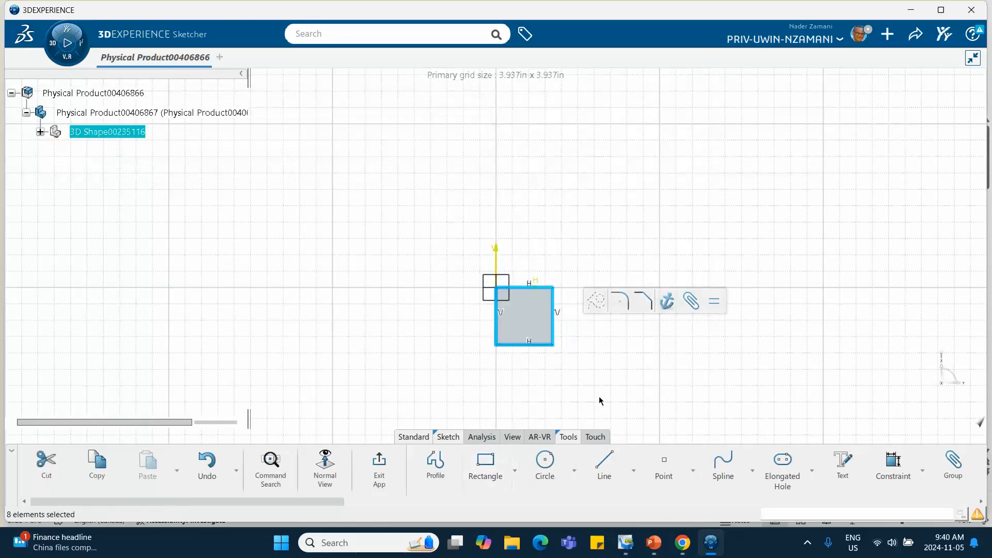
Constrain the rectangle's vertical side with a length dimension of 1 in.
{"action": "left_click", "coordinate": [893, 465]}
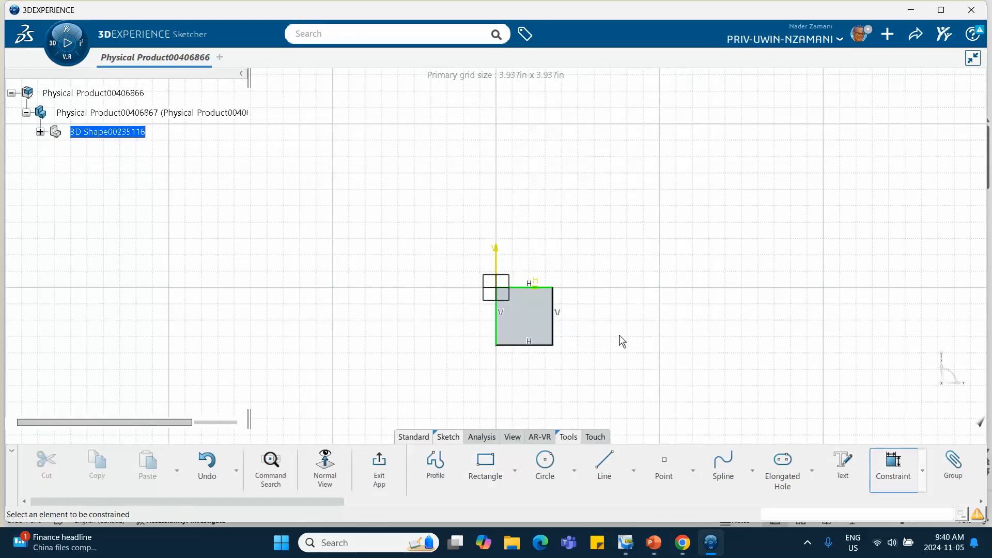
{"action": "left_click", "coordinate": [561, 311]}
{"action": "left_click", "coordinate": [585, 323]}
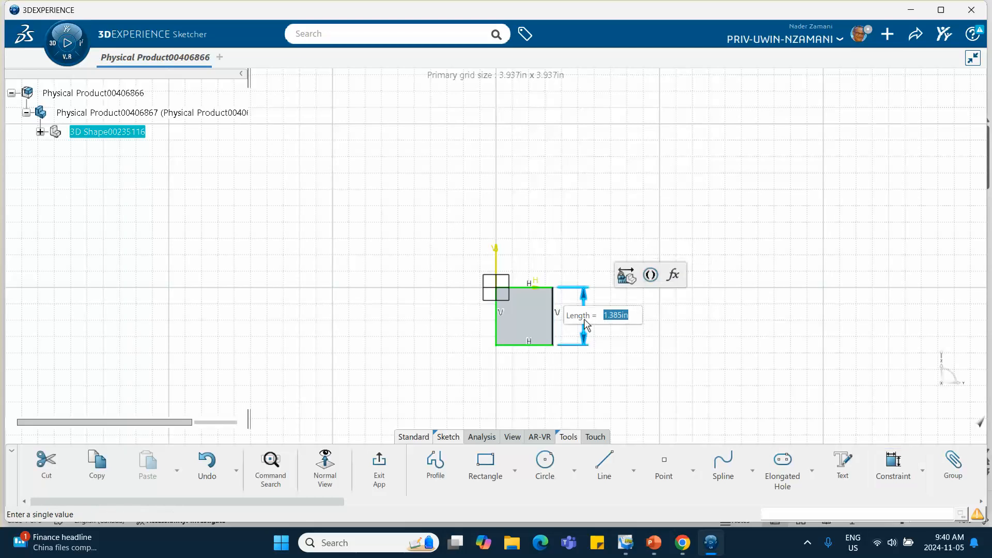
{"action": "type", "text": "1"}
{"action": "key", "text": "Return"}
{"action": "key", "text": "Return"}
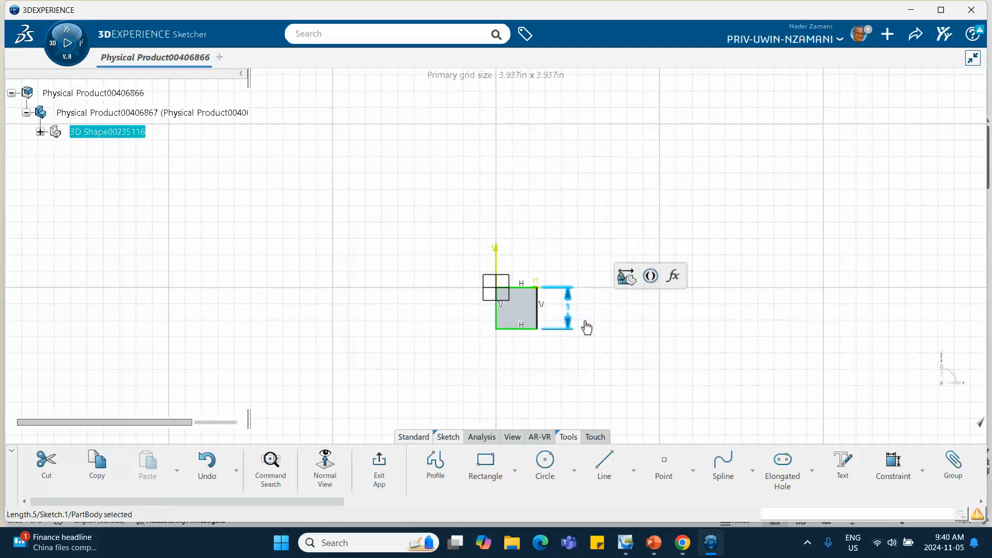
Add a dimension to the rectangle's horizontal edge and set its width to 1 in.
{"action": "left_click", "coordinate": [523, 328]}
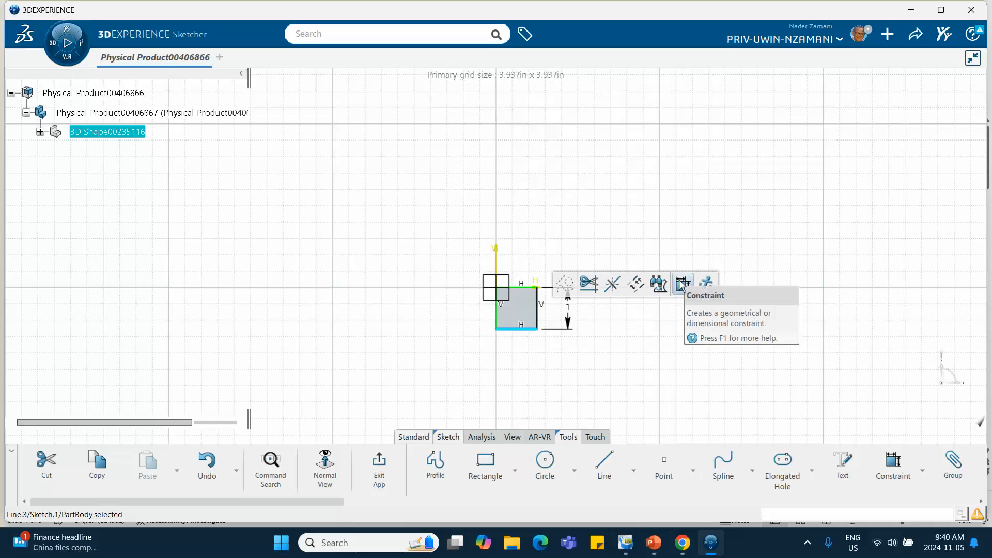
{"action": "left_click", "coordinate": [681, 283]}
{"action": "left_click", "coordinate": [523, 357]}
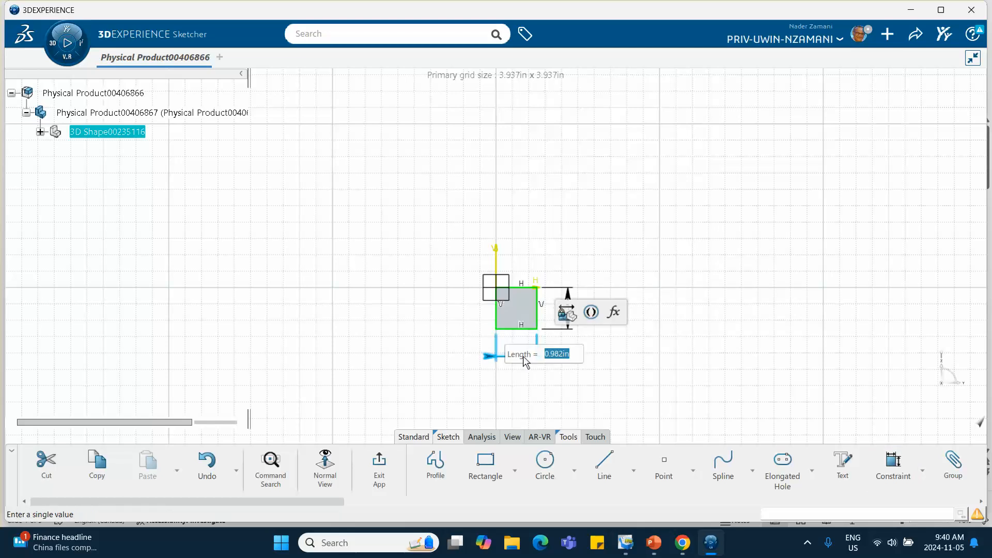
{"action": "type", "text": "1"}
{"action": "key", "text": "Return"}
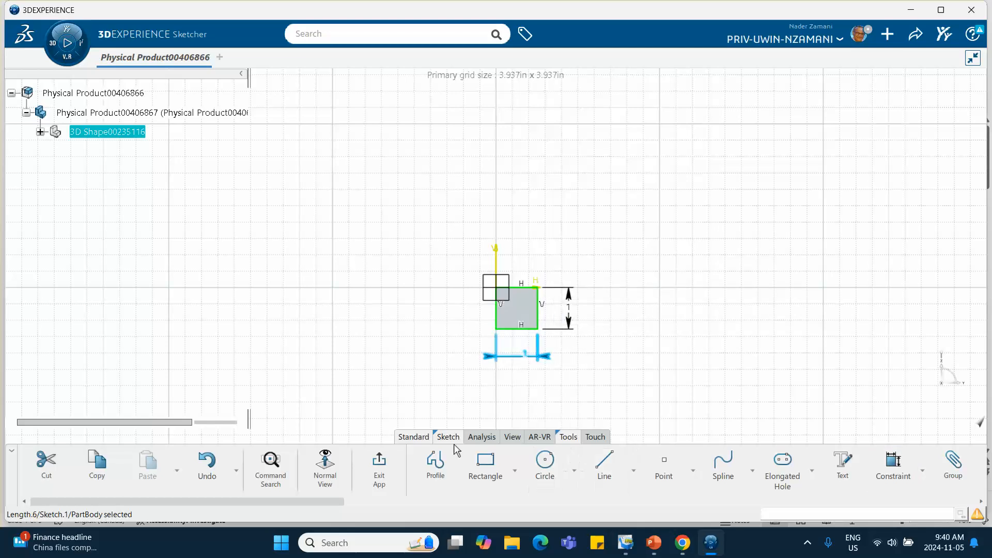
Exit the sketch and extrude the square profile as a 20 in long Pad.
{"action": "left_click", "coordinate": [373, 465]}
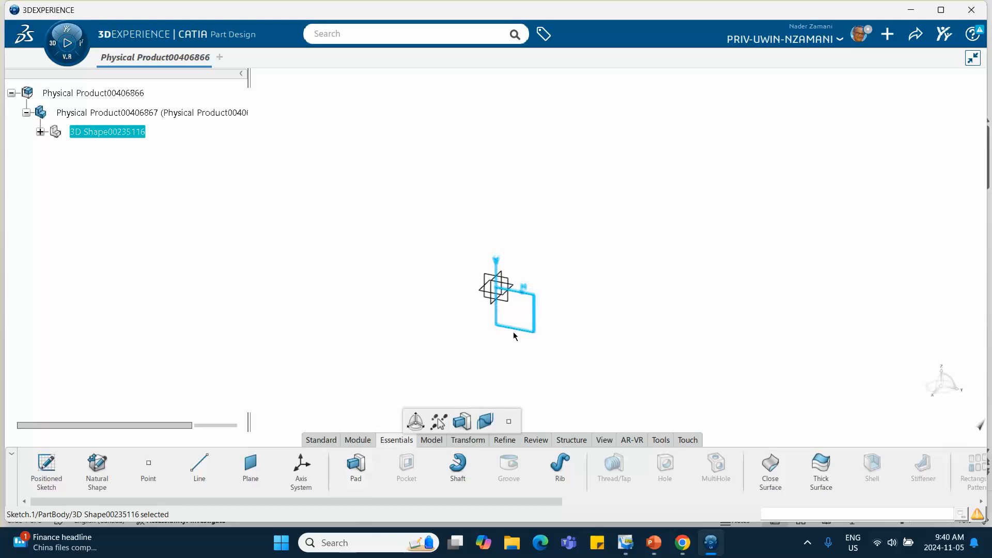
{"action": "left_click", "coordinate": [357, 464]}
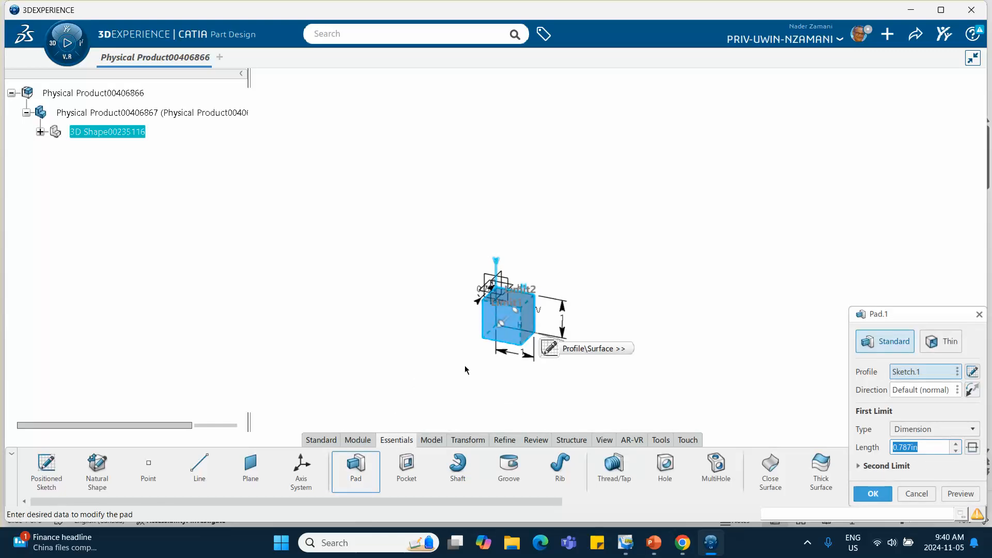
{"action": "type", "text": "20"}
{"action": "key", "text": "Return"}
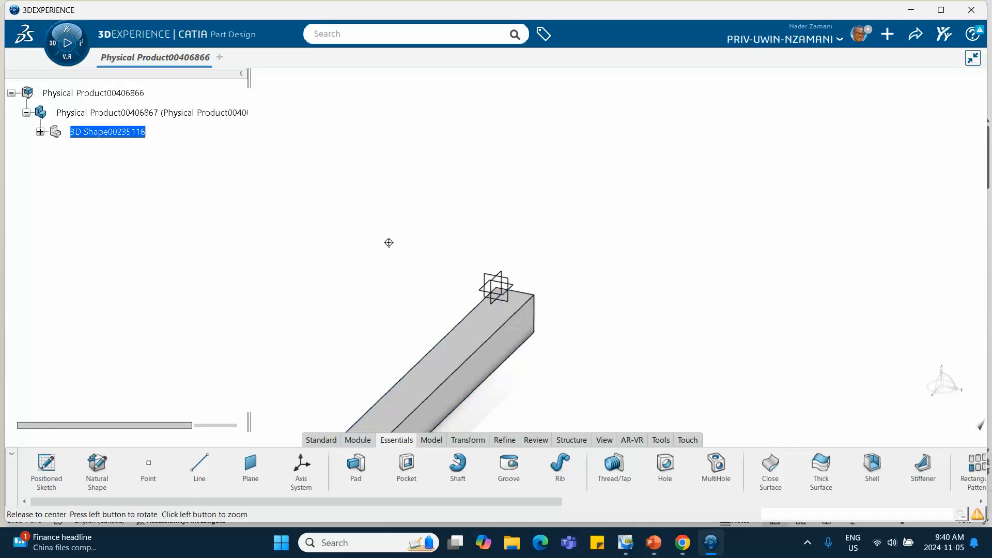
Insert a second 3D Part under the root product and activate its 3D Shape for editing.
{"action": "middle_click_drag", "start_coordinate": [389, 242], "coordinate": [370, 230]}
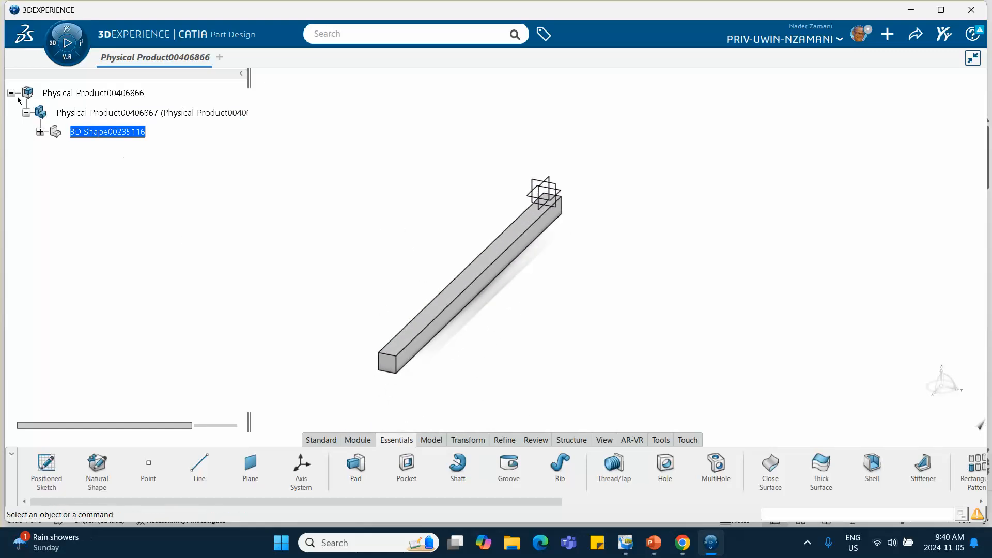
{"action": "double_click", "coordinate": [73, 93]}
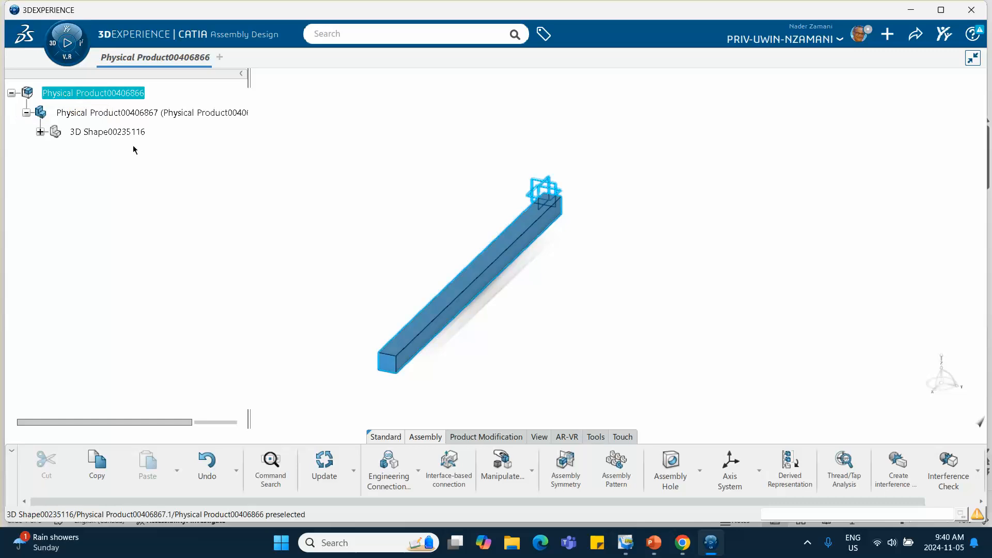
{"action": "right_click", "coordinate": [121, 93]}
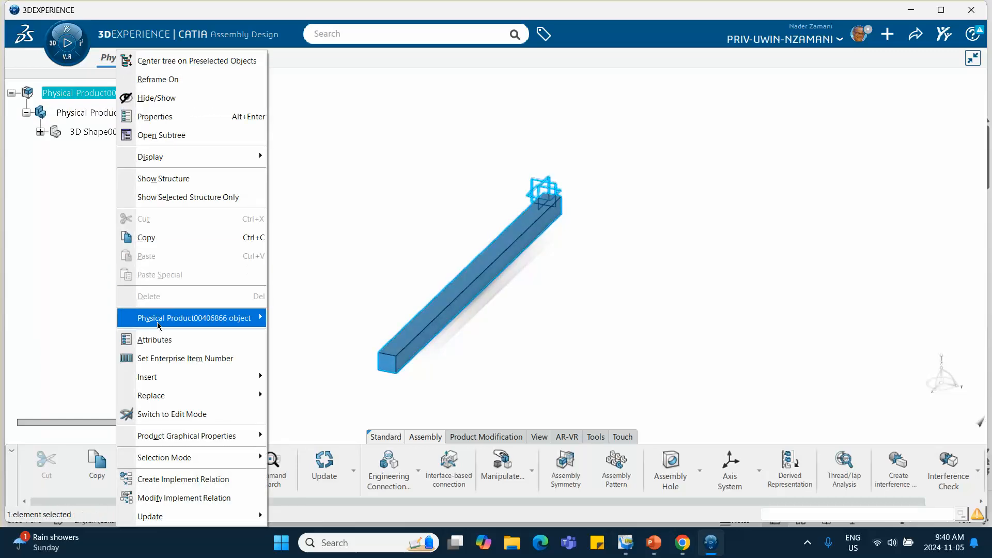
{"action": "mouse_move", "coordinate": [170, 377]}
{"action": "left_click", "coordinate": [354, 150]}
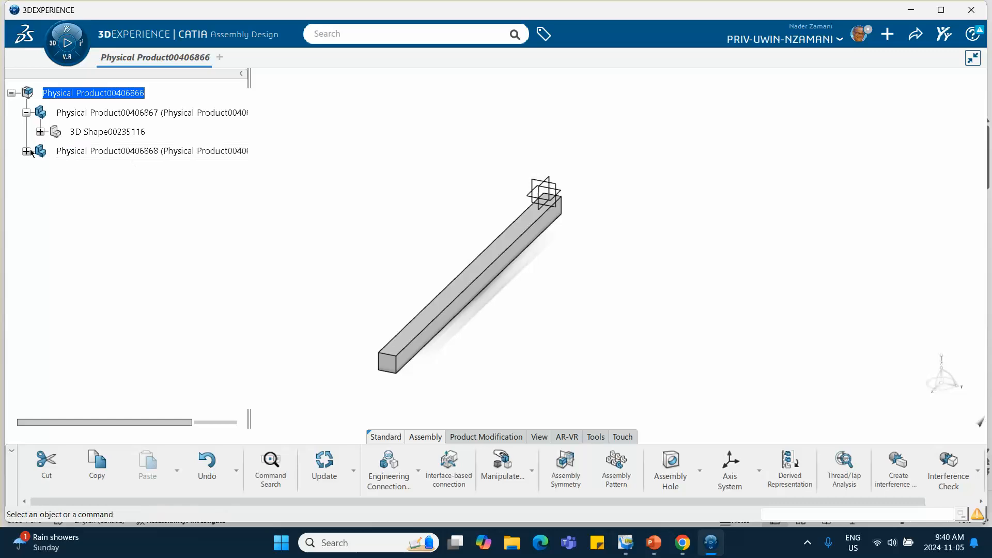
{"action": "left_click", "coordinate": [26, 151]}
{"action": "double_click", "coordinate": [116, 171]}
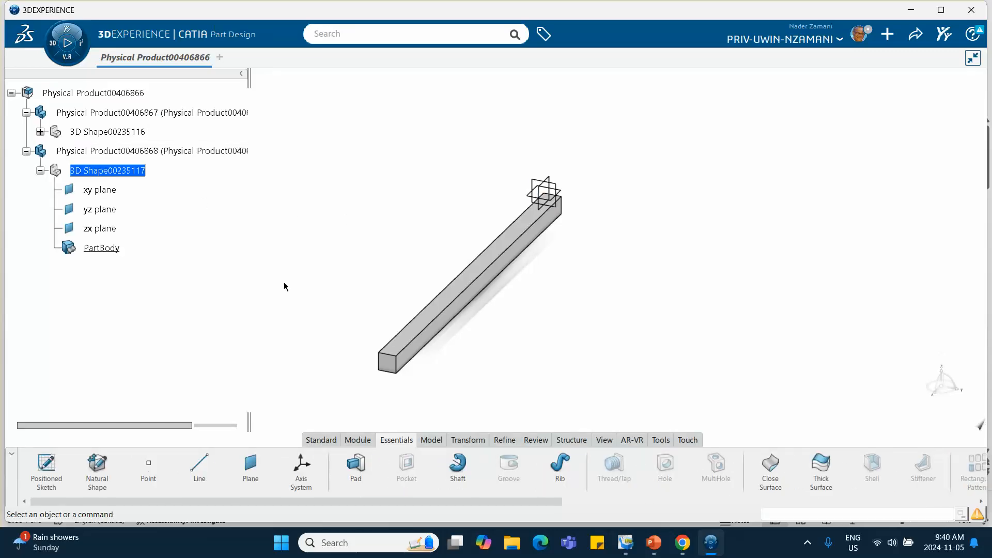
Start a sketch on the new part's yz plane and draw a rectangle about 1.4 in wide, away from the origin and the track.
{"action": "left_click", "coordinate": [556, 187]}
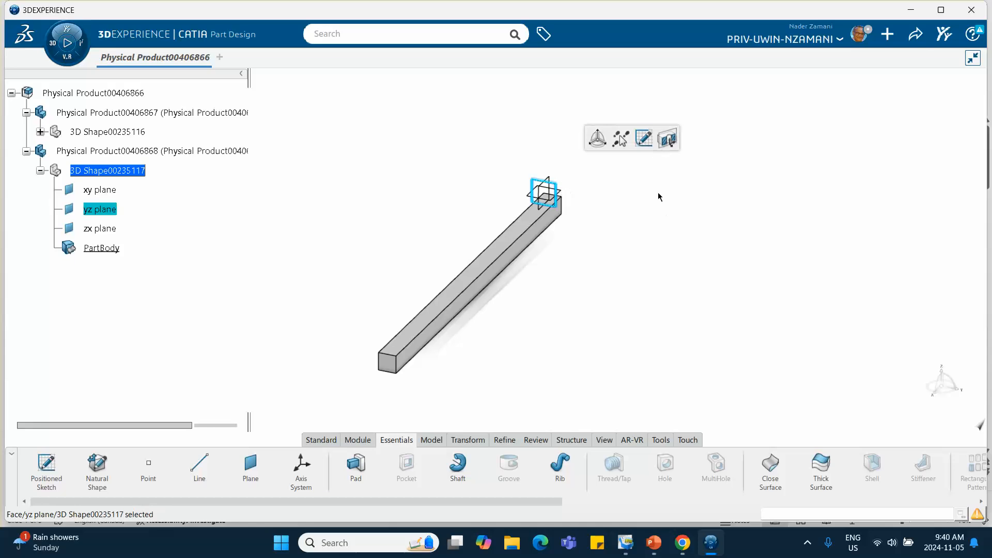
{"action": "left_click", "coordinate": [643, 139]}
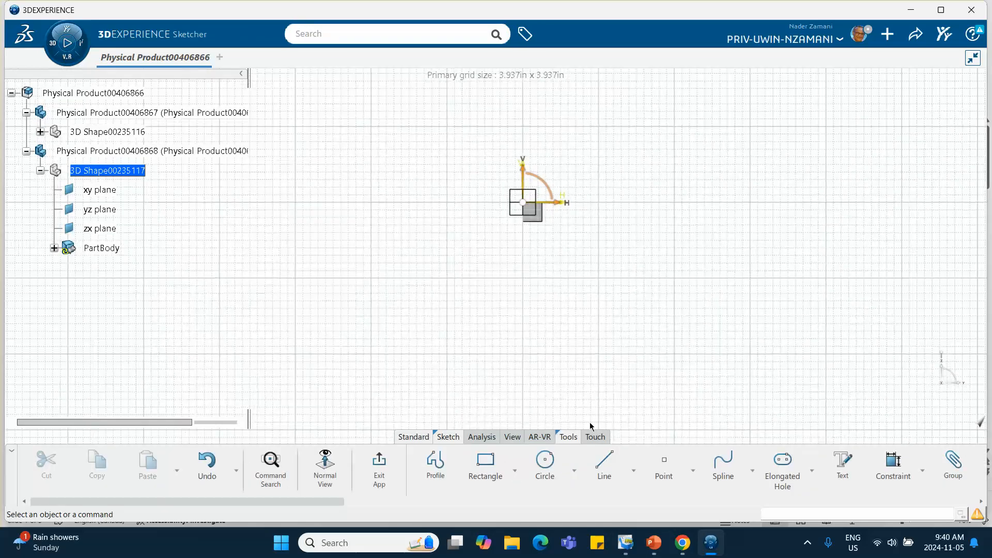
{"action": "left_click", "coordinate": [486, 463]}
{"action": "left_click", "coordinate": [636, 144]}
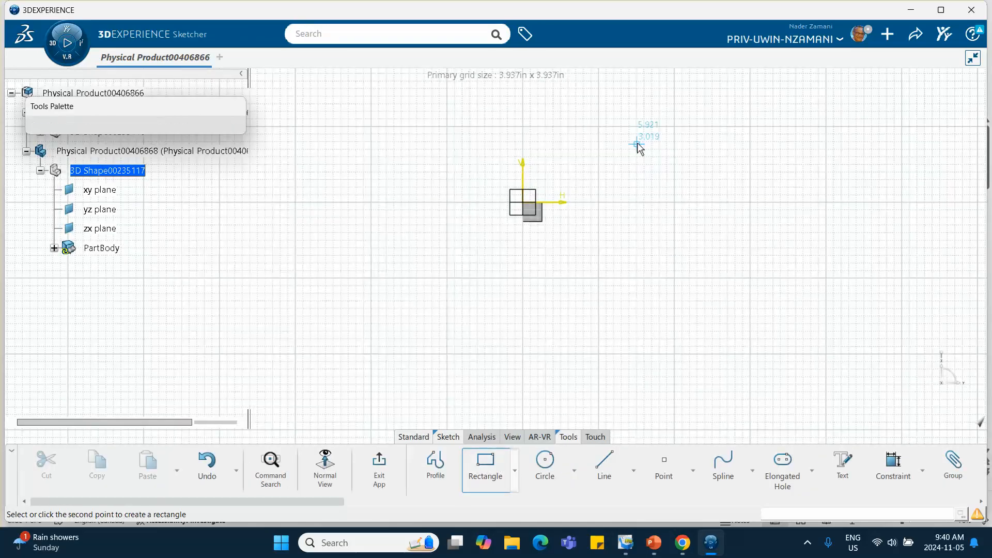
{"action": "left_click", "coordinate": [665, 178]}
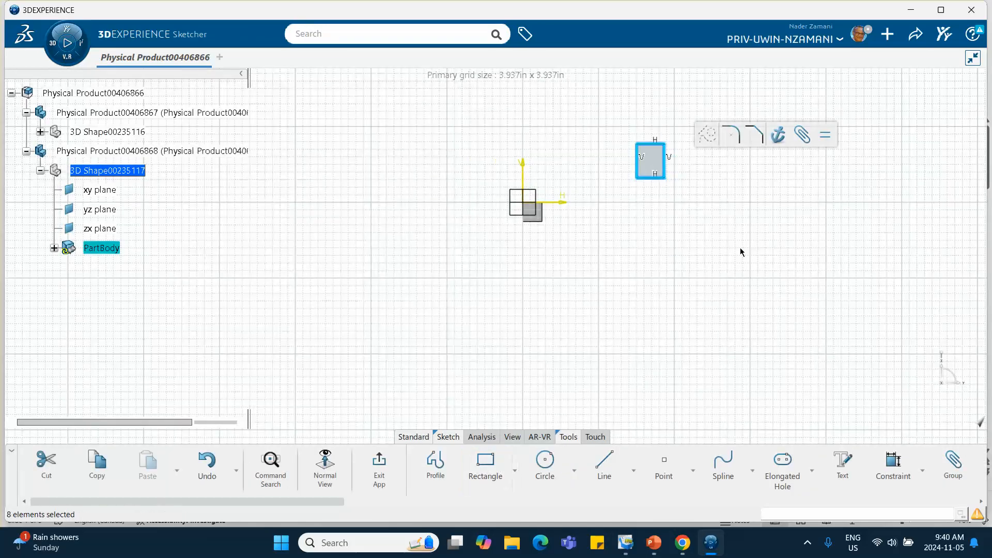
Dimension the rectangle's lower horizontal edge and set its length to 1 in.
{"action": "left_click", "coordinate": [893, 465]}
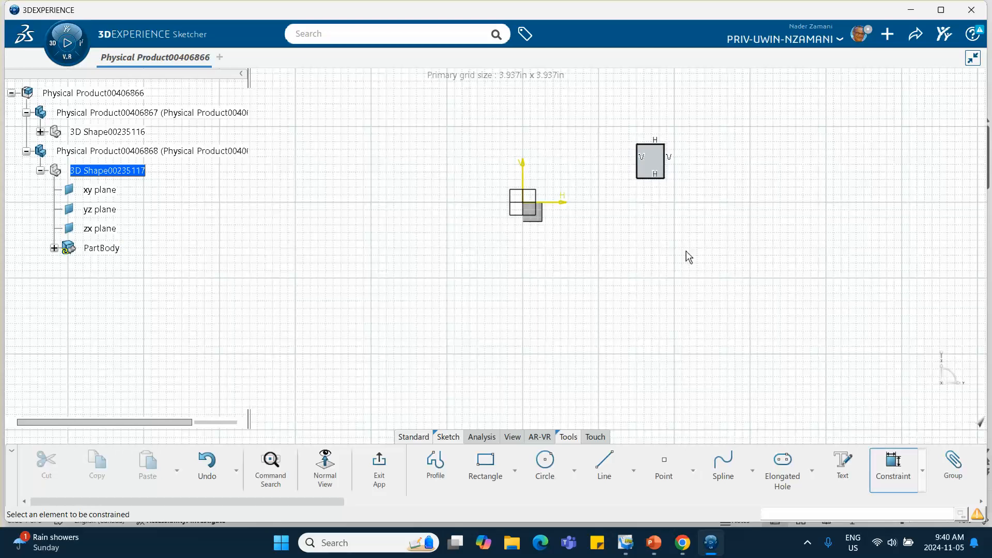
{"action": "left_click", "coordinate": [656, 178]}
{"action": "left_click", "coordinate": [651, 214]}
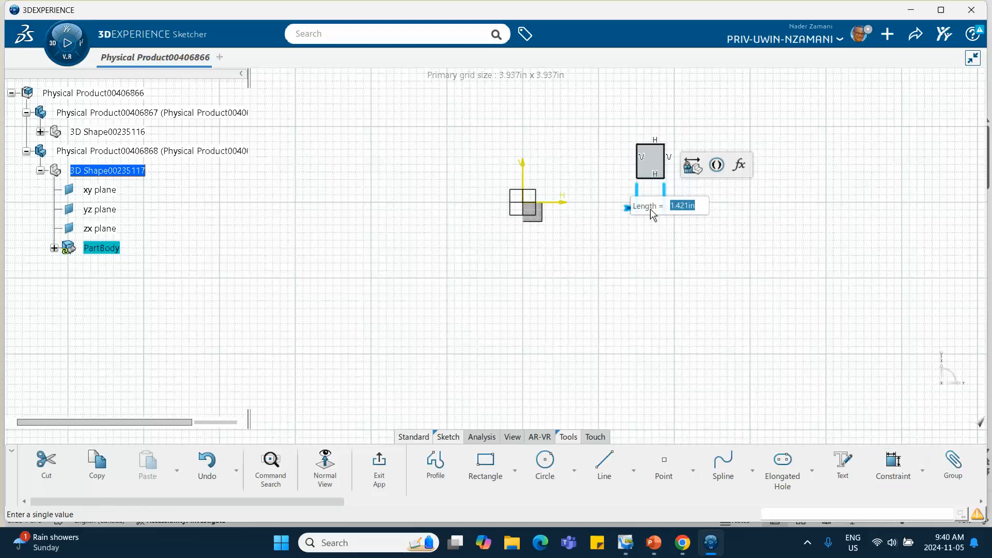
{"action": "type", "text": "0.5"}
{"action": "key", "text": "Return"}
{"action": "key", "text": "Return"}
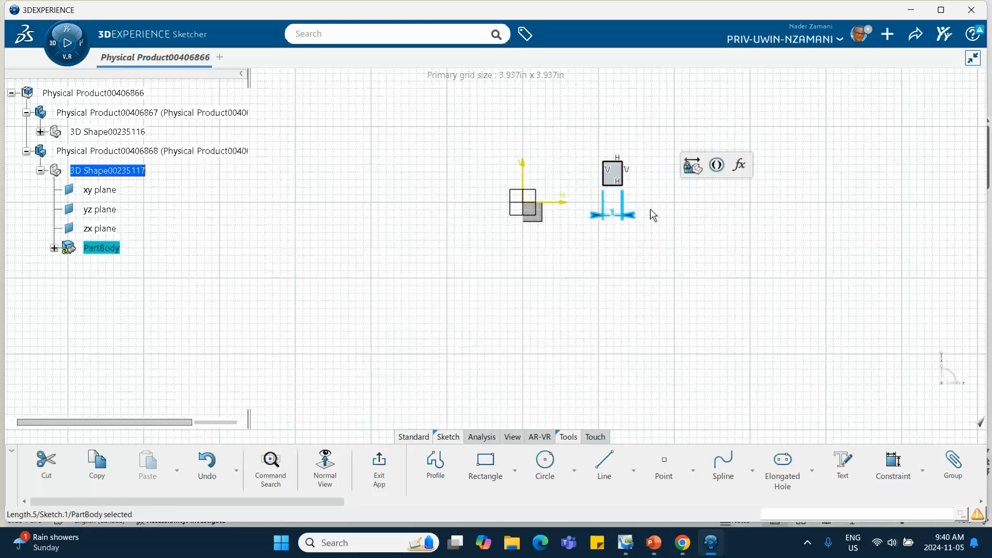
Constrain the rectangle's vertical side with a length dimension of 1 in.
{"action": "left_click", "coordinate": [626, 180]}
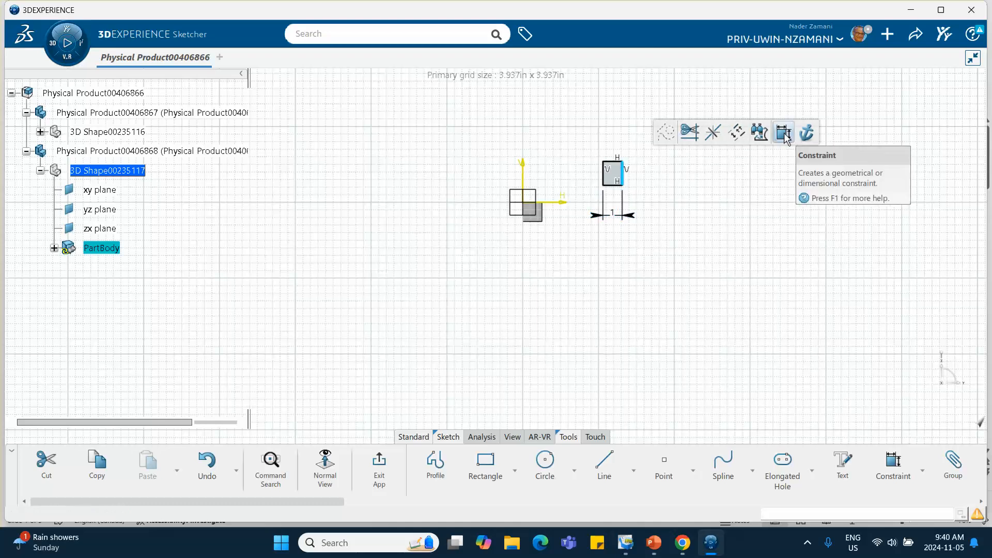
{"action": "left_click", "coordinate": [783, 133]}
{"action": "left_click", "coordinate": [652, 183]}
{"action": "type", "text": "1.245in"}
{"action": "key", "text": "Return"}
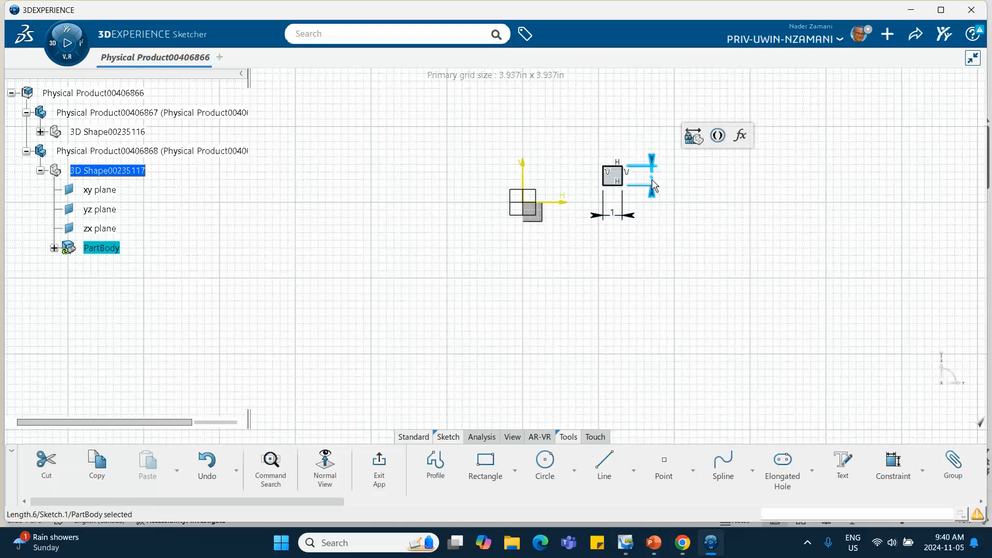
Exit the sketch and extrude the square as a 1 in long Pad to form the block.
{"action": "left_click", "coordinate": [380, 461]}
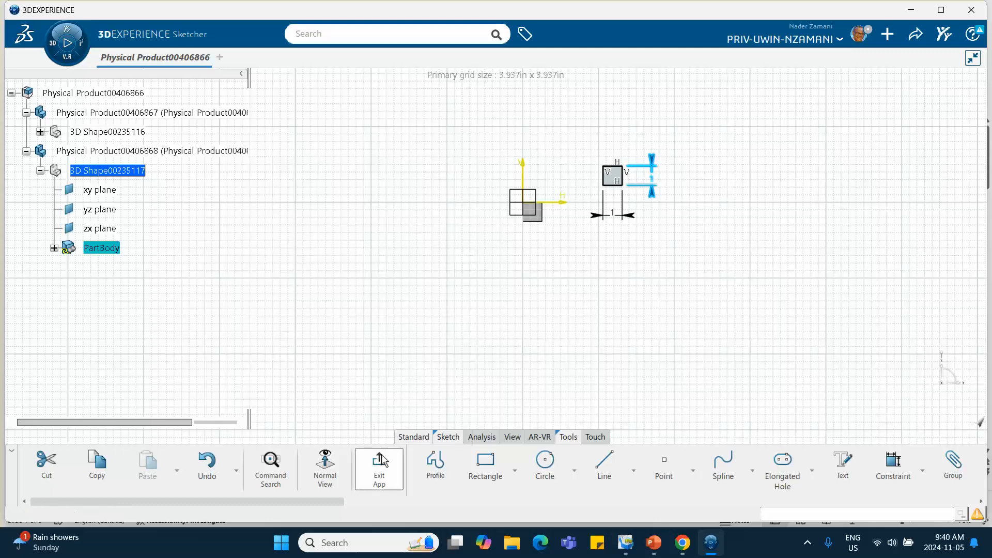
{"action": "left_click", "coordinate": [514, 386]}
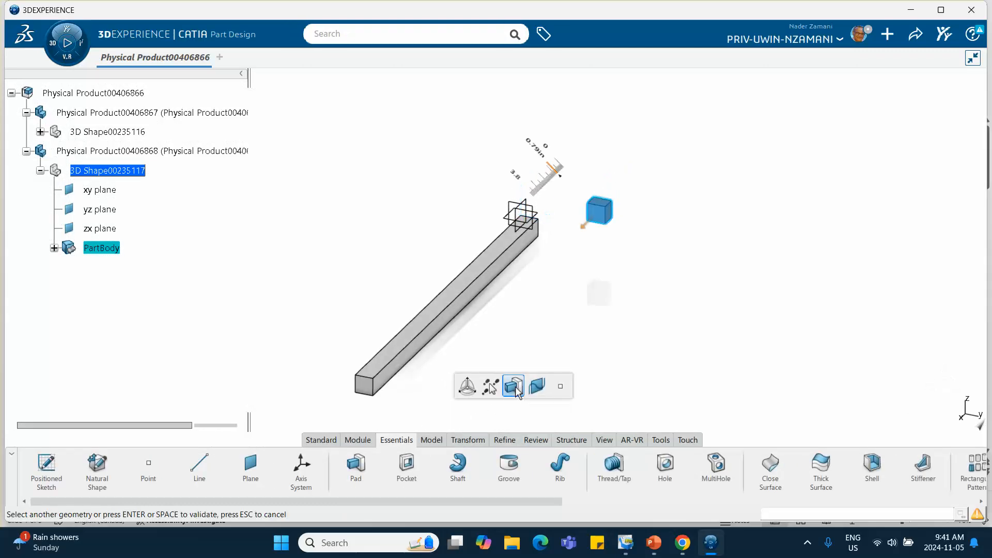
{"action": "double_click", "coordinate": [548, 155]}
{"action": "key", "text": "Return"}
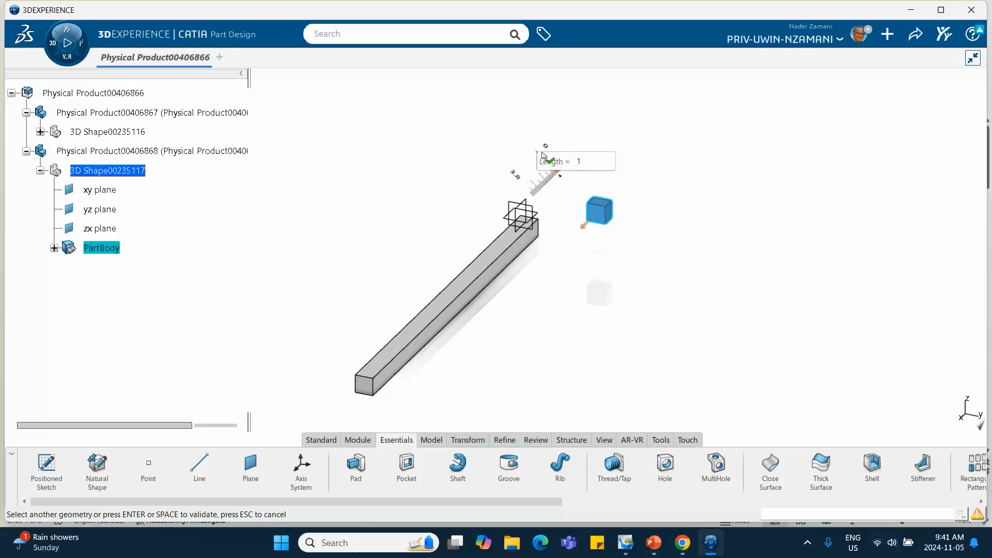
{"action": "key", "text": "Return"}
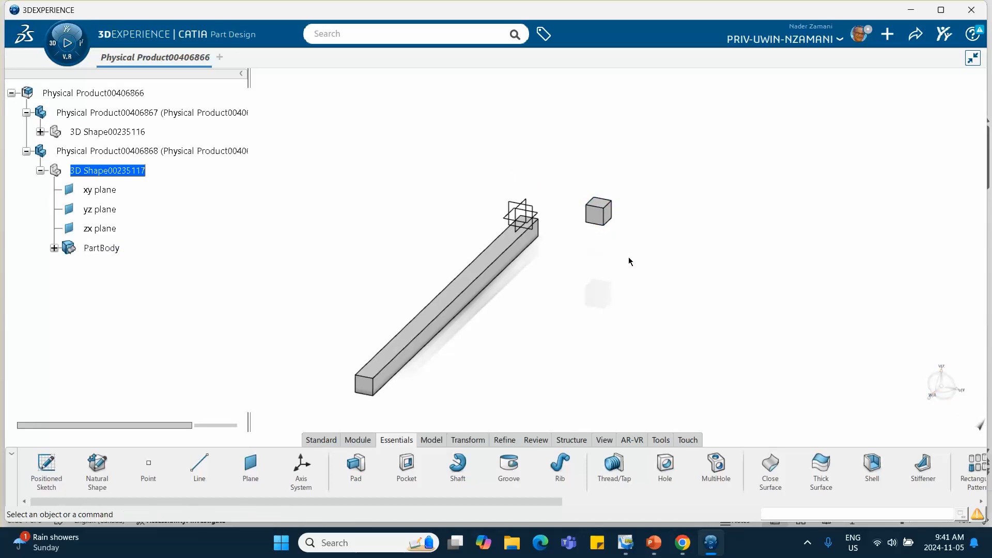
Activate the root product and snap the block onto the top of the track at its origin end.
{"action": "middle_click_drag", "start_coordinate": [629, 260], "coordinate": [643, 210]}
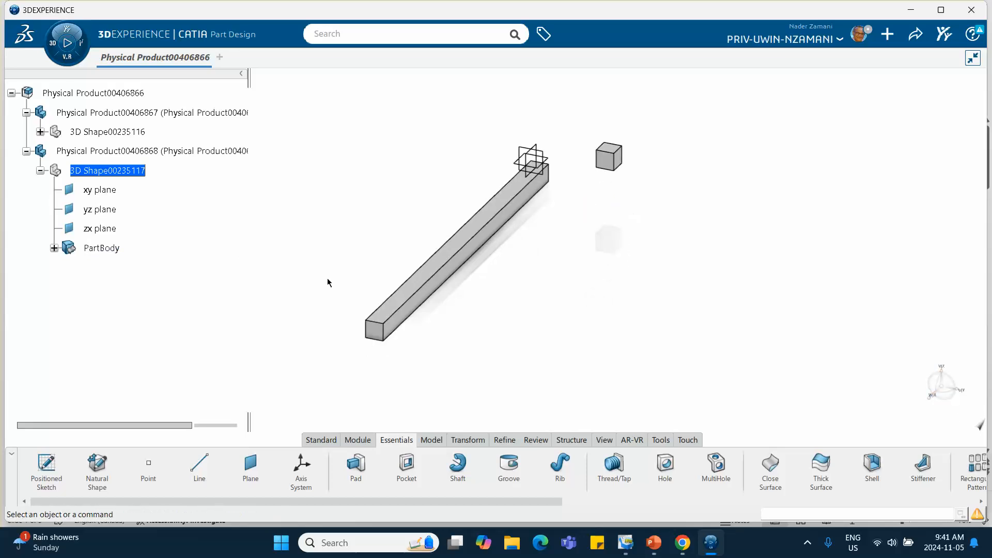
{"action": "double_click", "coordinate": [90, 95]}
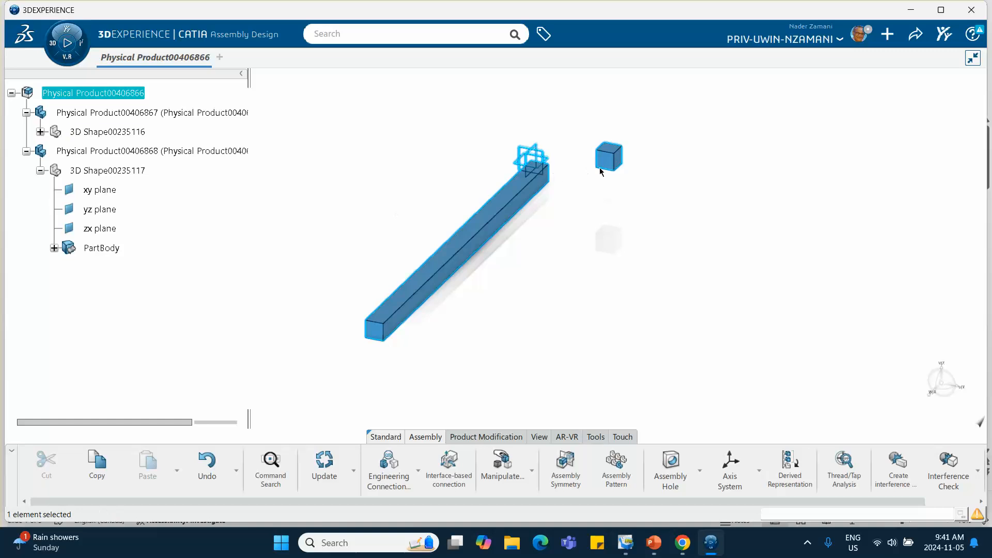
{"action": "left_click", "coordinate": [560, 281]}
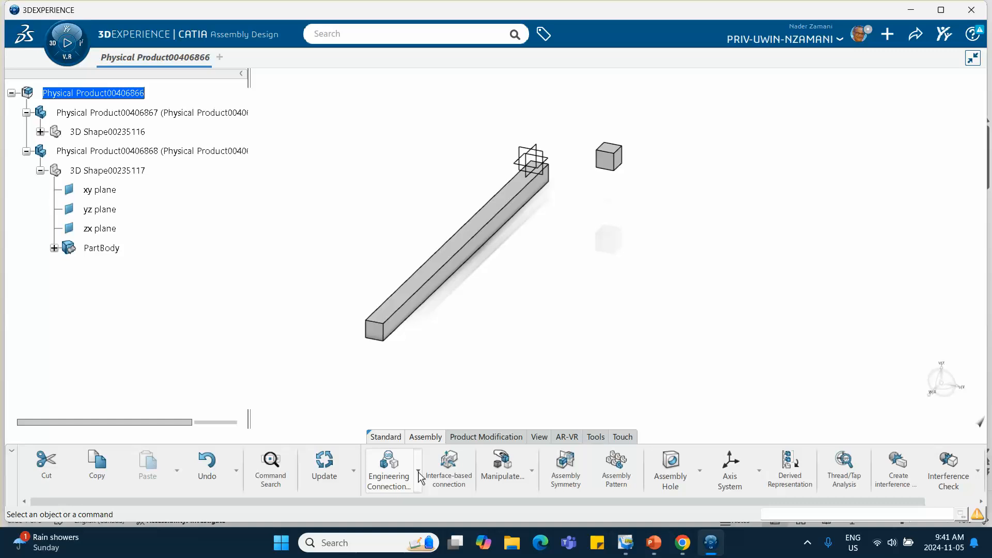
{"action": "left_click", "coordinate": [532, 473]}
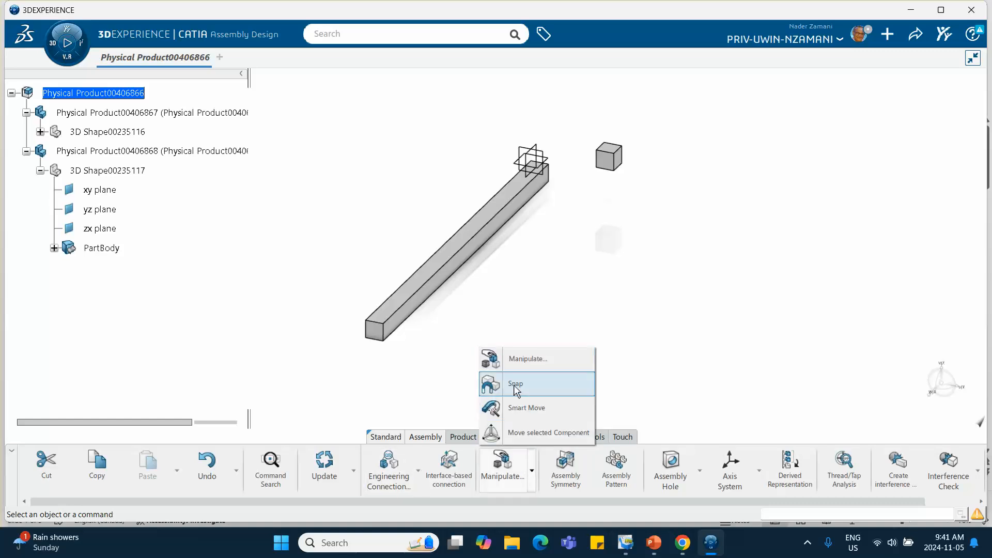
{"action": "left_click", "coordinate": [515, 385]}
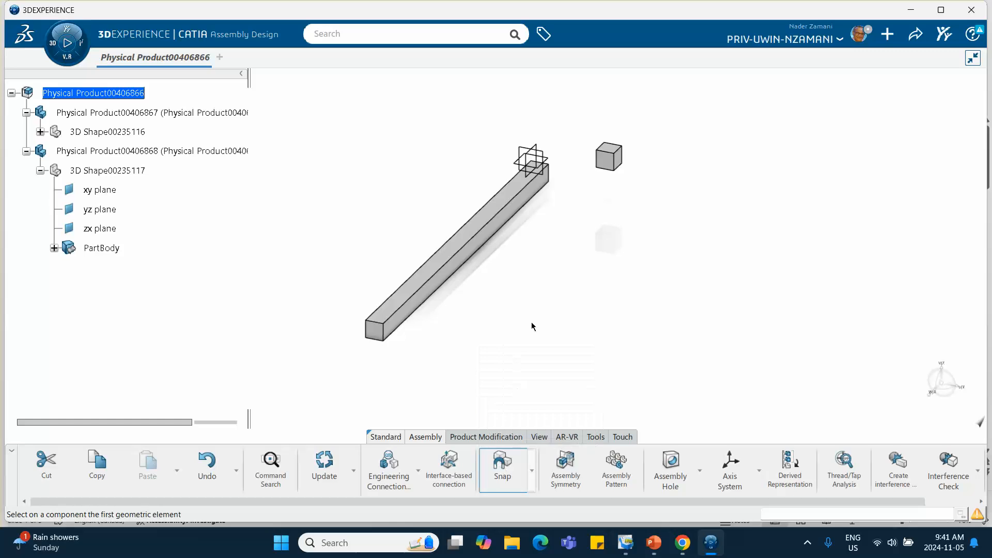
{"action": "middle_click_drag", "start_coordinate": [550, 297], "coordinate": [607, 255]}
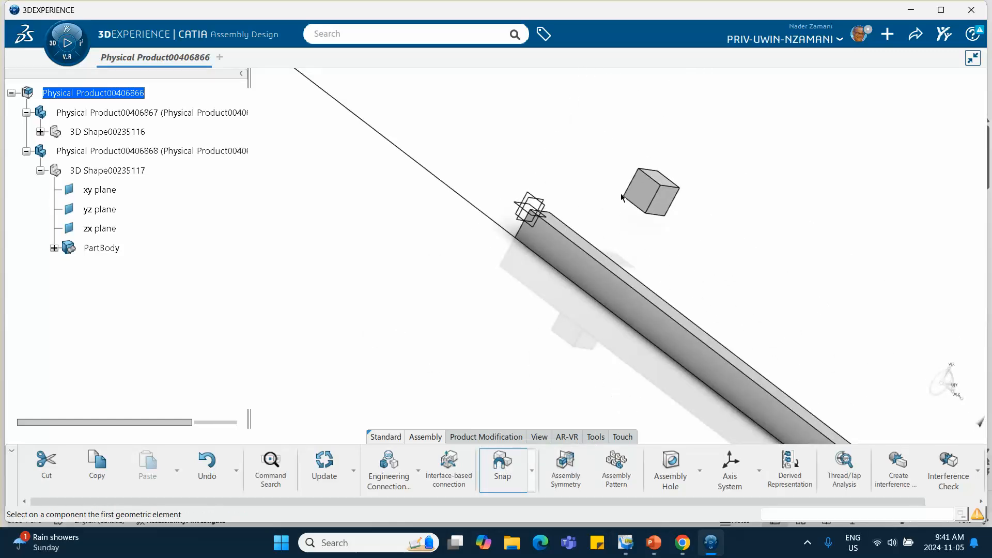
{"action": "left_click", "coordinate": [537, 217]}
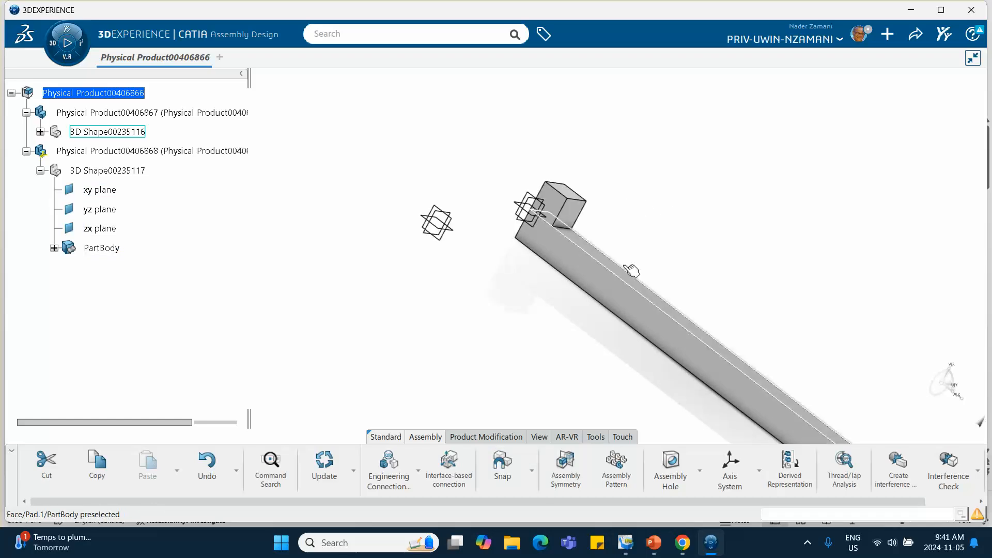
{"action": "middle_click_drag", "start_coordinate": [656, 239], "coordinate": [405, 181]}
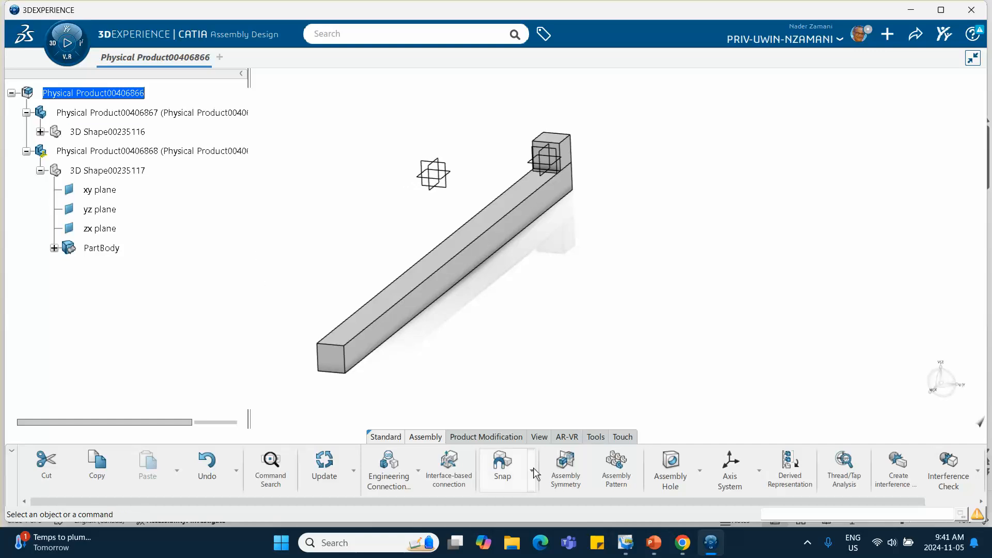
Switch to PowerPoint, examine the scaled distance-time graphs on slide 2, and return to 3DEXPERIENCE.
{"action": "left_click", "coordinate": [649, 539]}
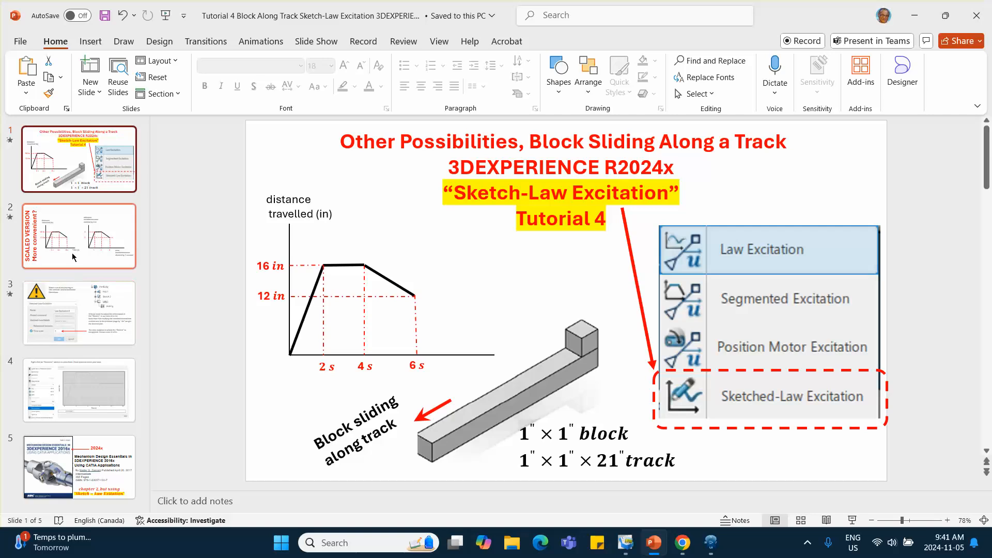
{"action": "left_click", "coordinate": [77, 243]}
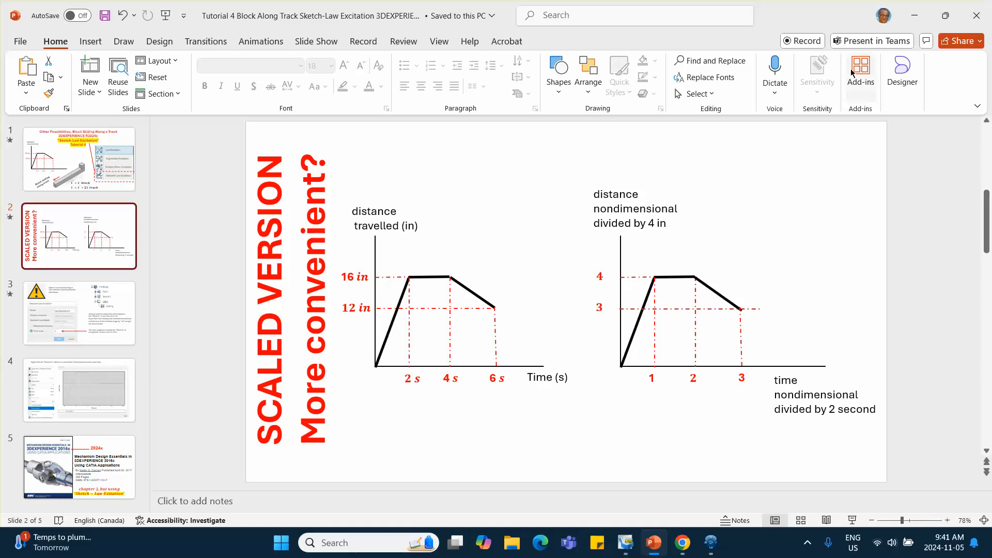
{"action": "left_click", "coordinate": [915, 16]}
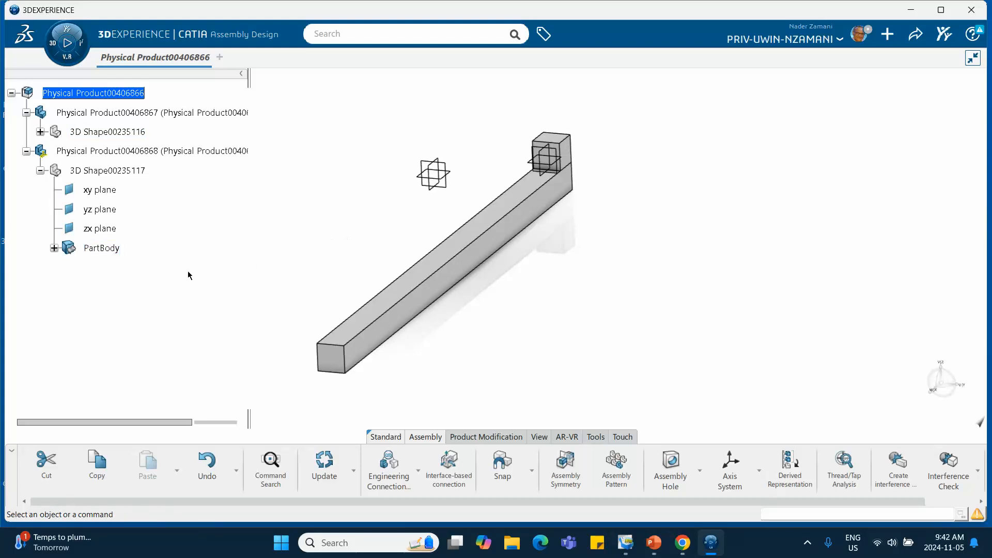
Insert a new 3D Shape directly under the root product, expand it and activate it for editing.
{"action": "right_click", "coordinate": [92, 95]}
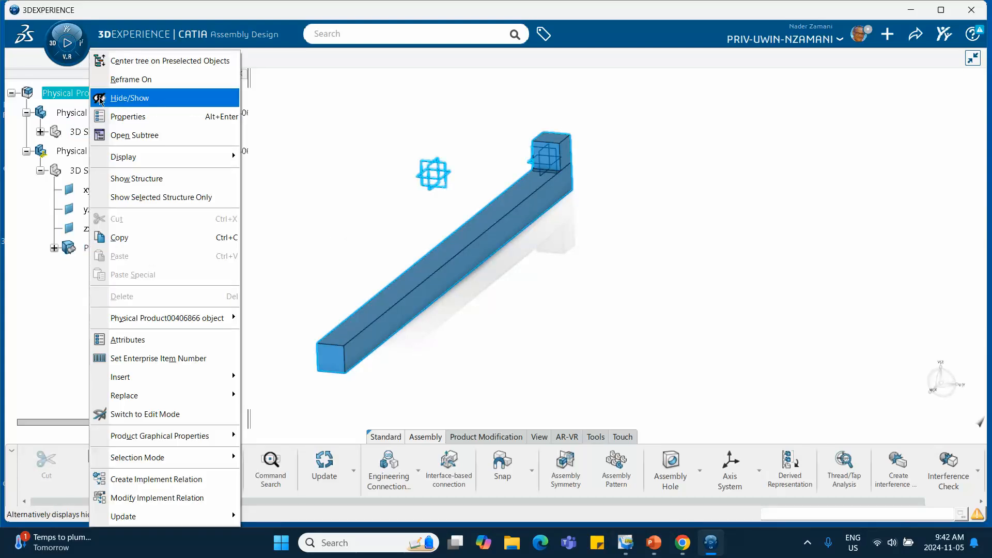
{"action": "mouse_move", "coordinate": [166, 380]}
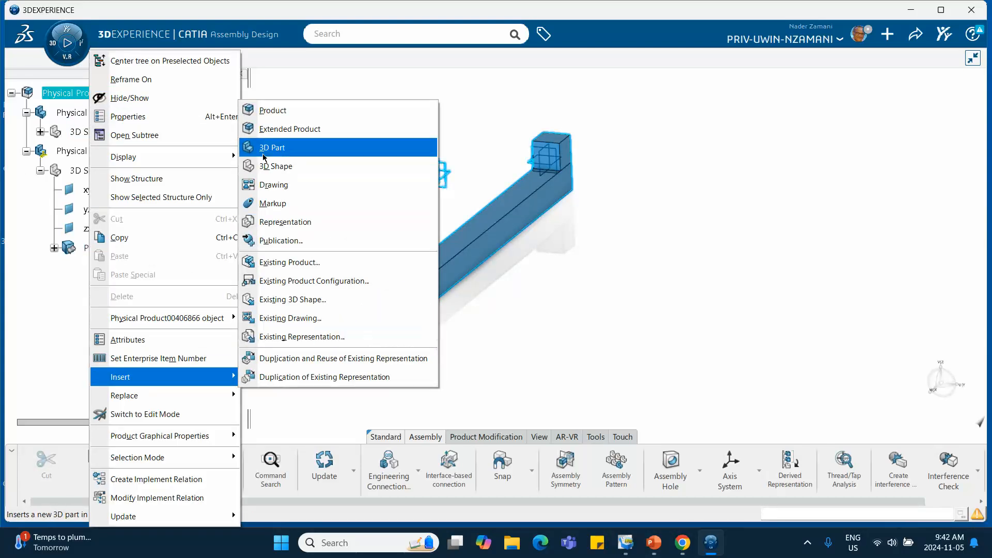
{"action": "left_click", "coordinate": [275, 165]}
{"action": "left_click", "coordinate": [708, 193]}
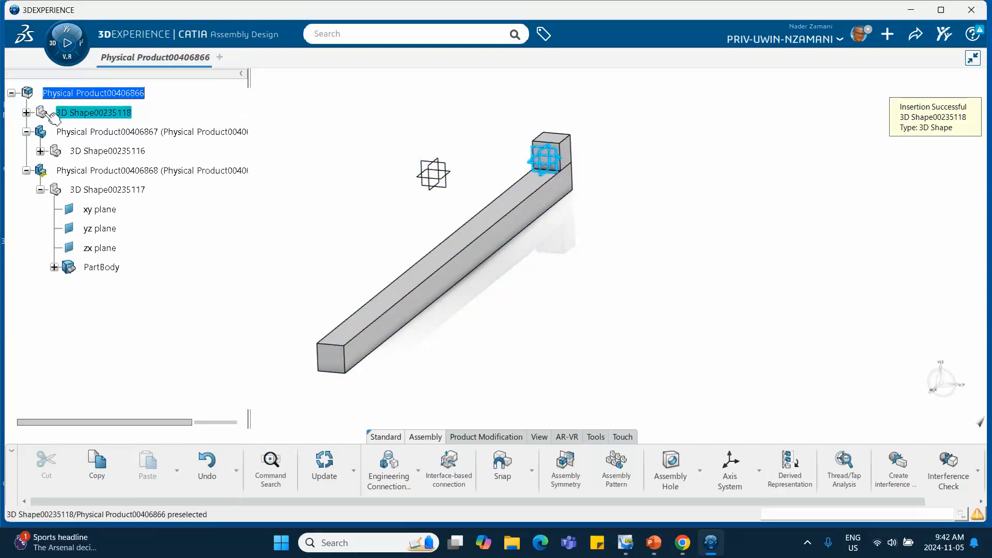
{"action": "left_click", "coordinate": [25, 113]}
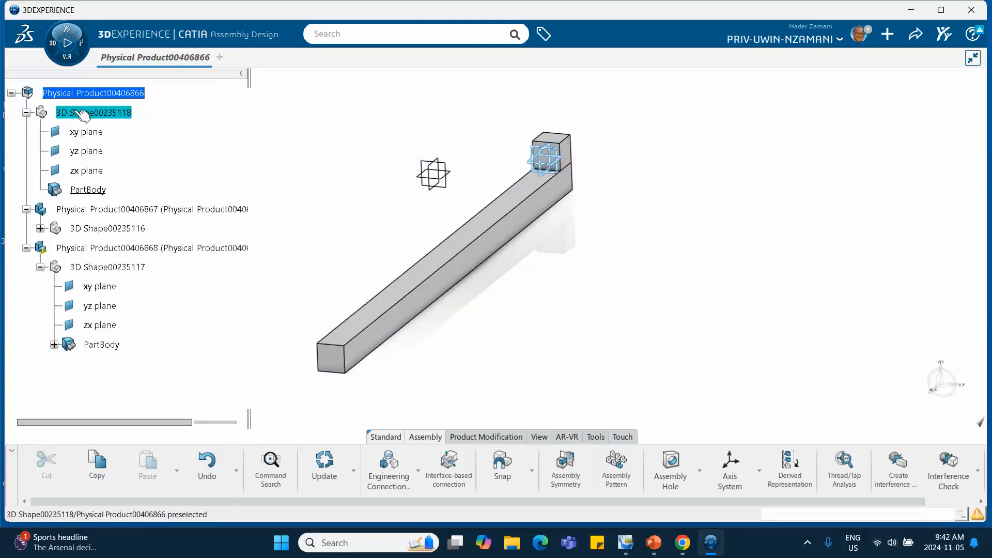
{"action": "left_click", "coordinate": [584, 292]}
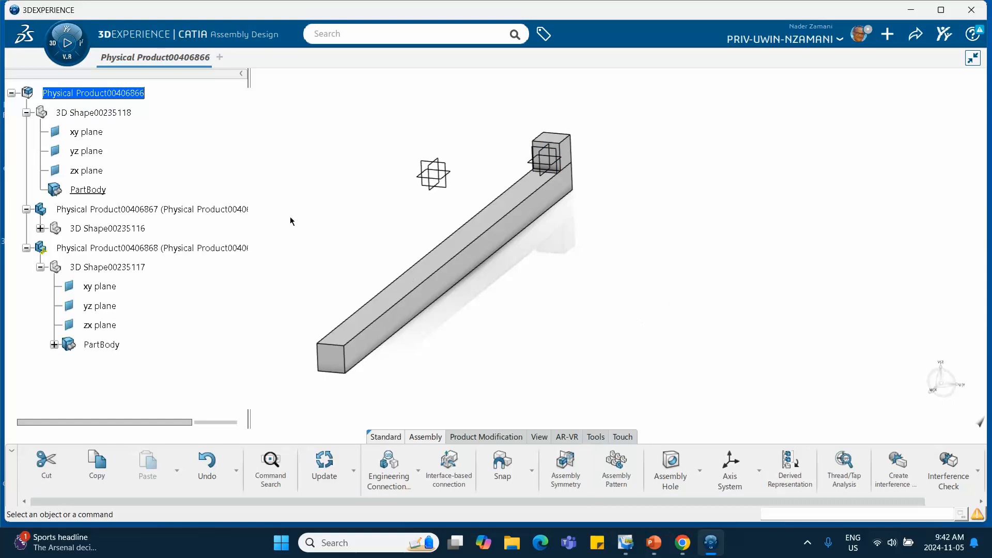
{"action": "left_click", "coordinate": [566, 155]}
{"action": "double_click", "coordinate": [100, 113]}
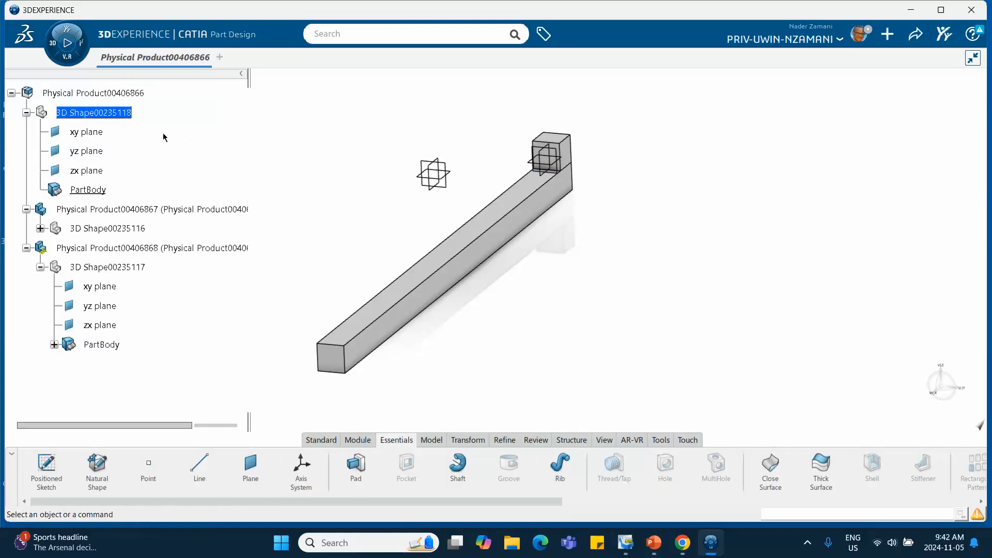
Start a positioned sketch on the yz plane of the new 3D Shape under the root product.
{"action": "left_click", "coordinate": [101, 151]}
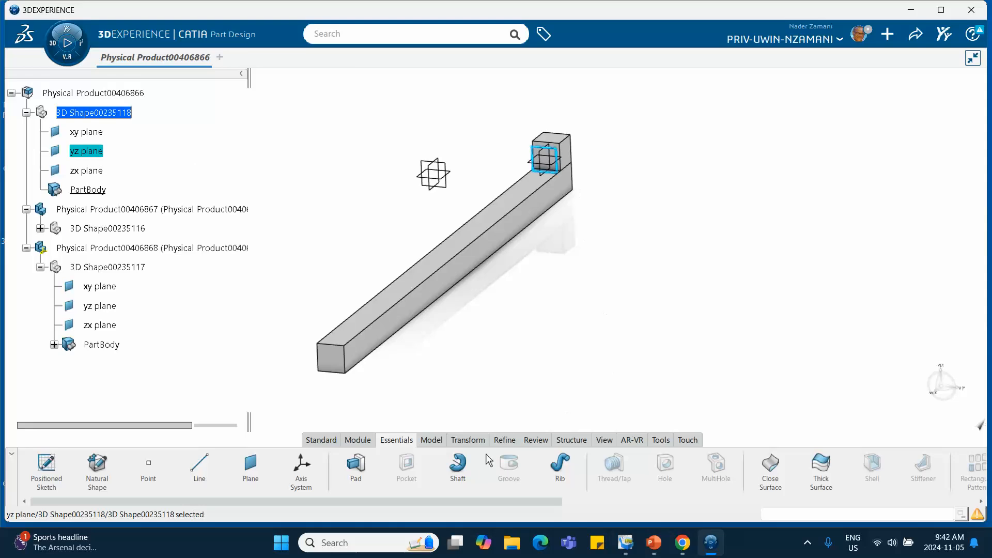
{"action": "left_click", "coordinate": [57, 468]}
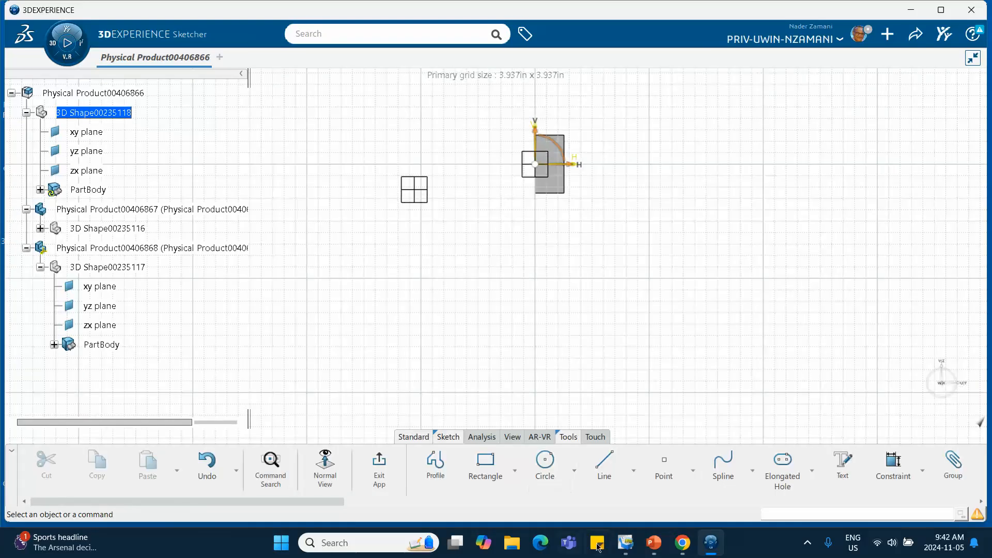
Switch to PowerPoint, examine the nondimensional distance-time graph on slide 2, and return to the sketch in 3DEXPERIENCE.
{"action": "left_click", "coordinate": [653, 542]}
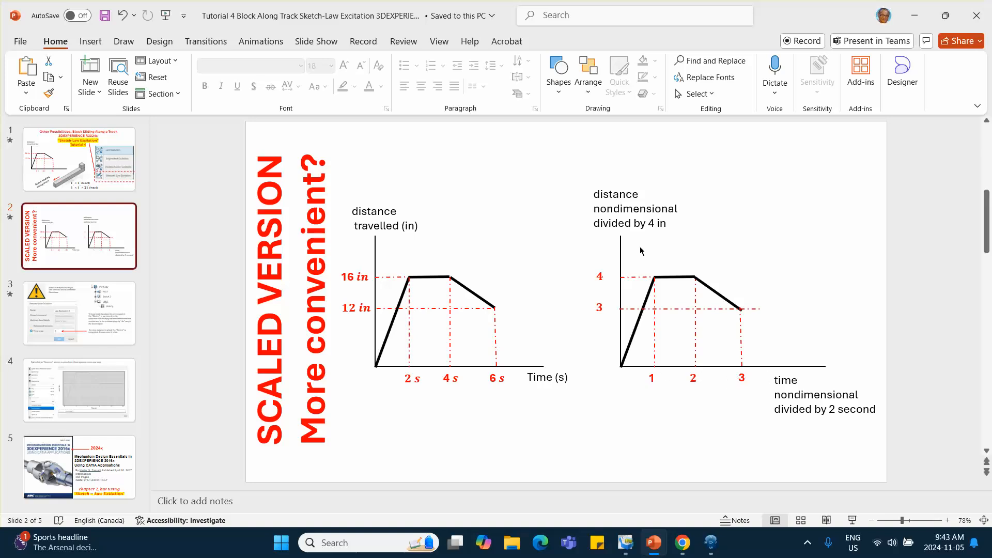
{"action": "left_click", "coordinate": [912, 15]}
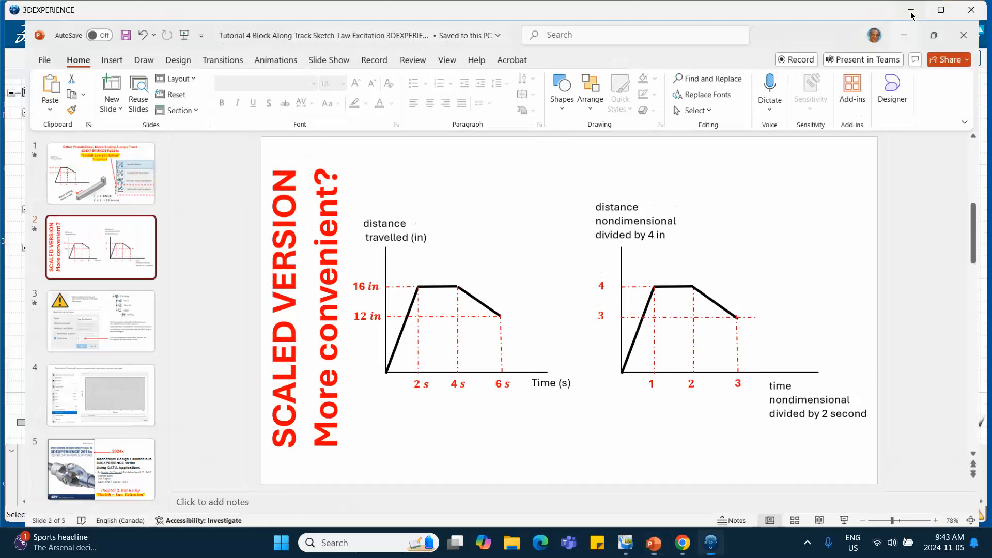
{"action": "mouse_move", "coordinate": [614, 235]}
{"action": "middle_mouse_down"}
{"action": "mouse_move", "coordinate": [594, 301]}
{"action": "mouse_move", "coordinate": [593, 279]}
{"action": "mouse_move", "coordinate": [591, 287]}
{"action": "mouse_move", "coordinate": [591, 331]}
{"action": "middle_mouse_up"}
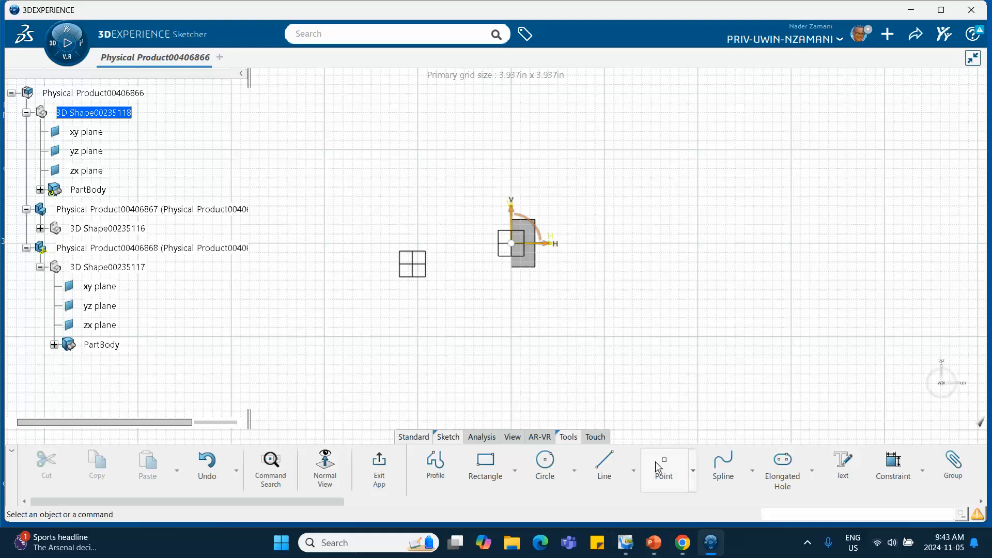
{"action": "left_click", "coordinate": [653, 543]}
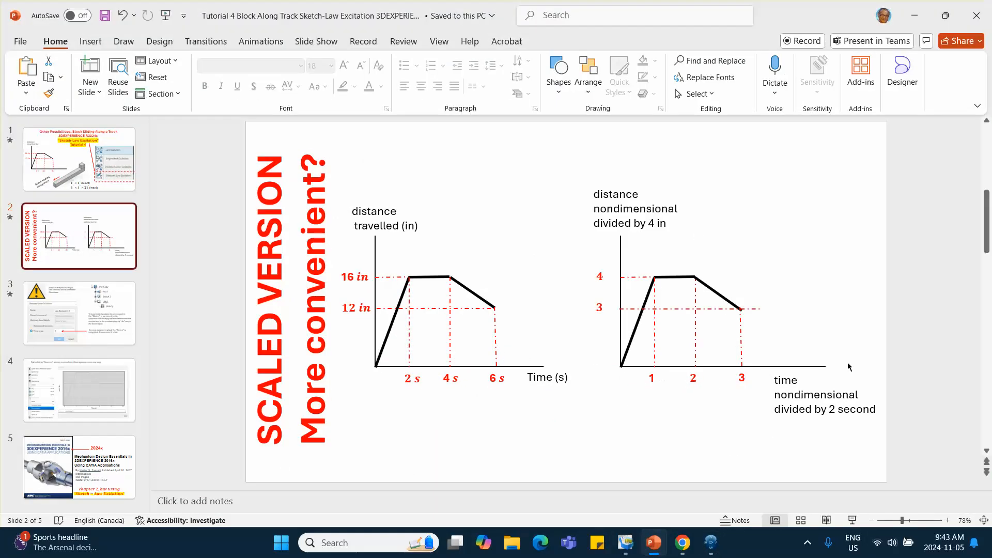
{"action": "left_click", "coordinate": [914, 15]}
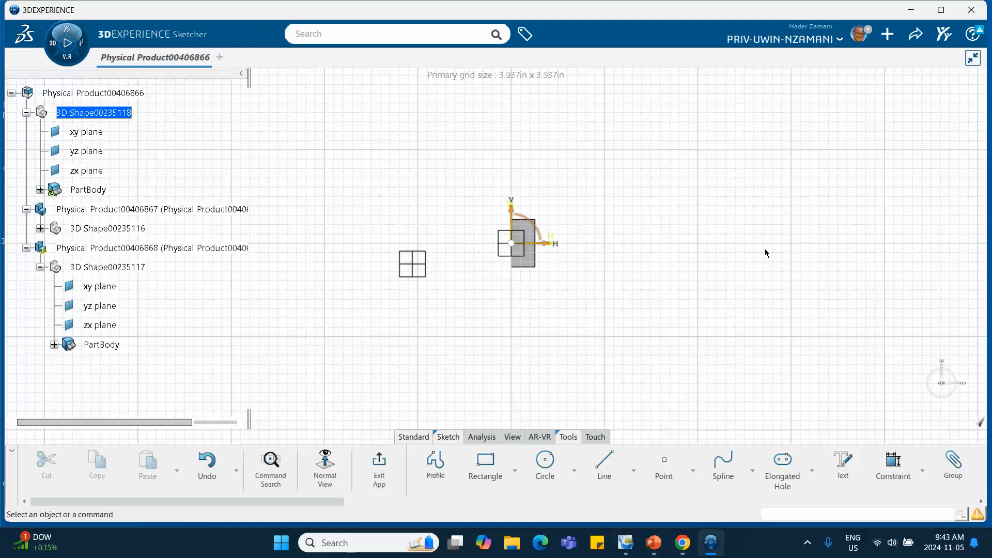
Sketch an open three-line profile from the horizontal axis: rising about 2.9 in, horizontal about 1.5 in, and descending about 1.7 in.
{"action": "left_click", "coordinate": [435, 462]}
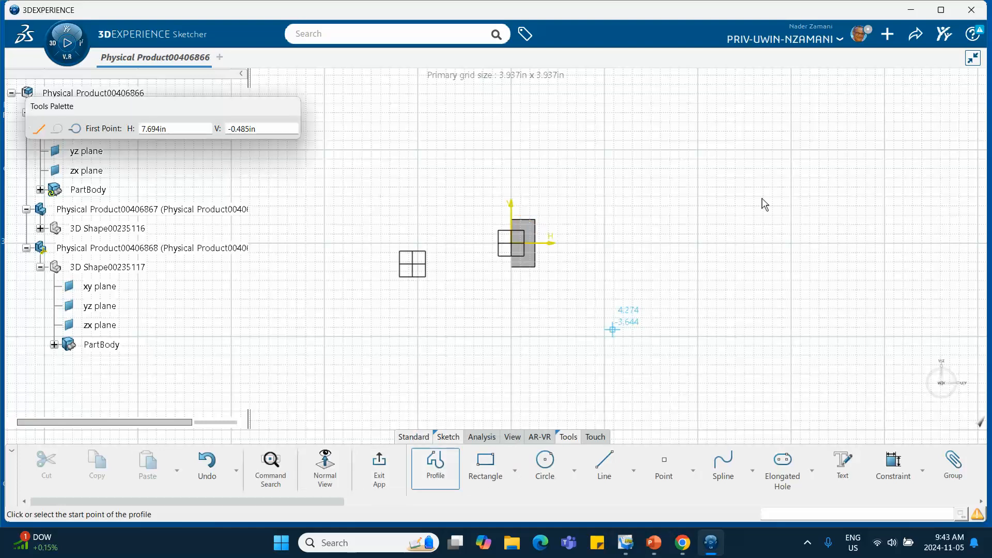
{"action": "left_click", "coordinate": [643, 243]}
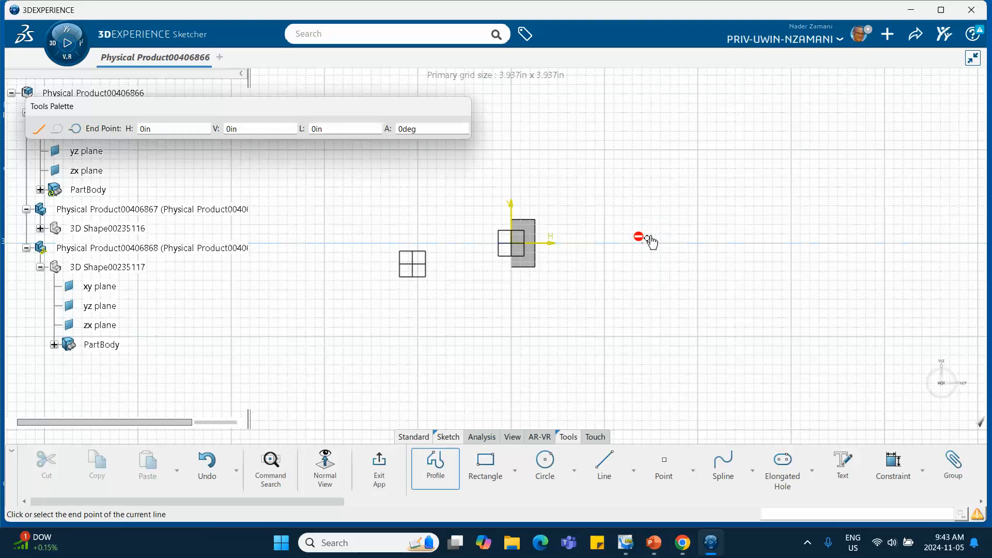
{"action": "left_click", "coordinate": [671, 181]}
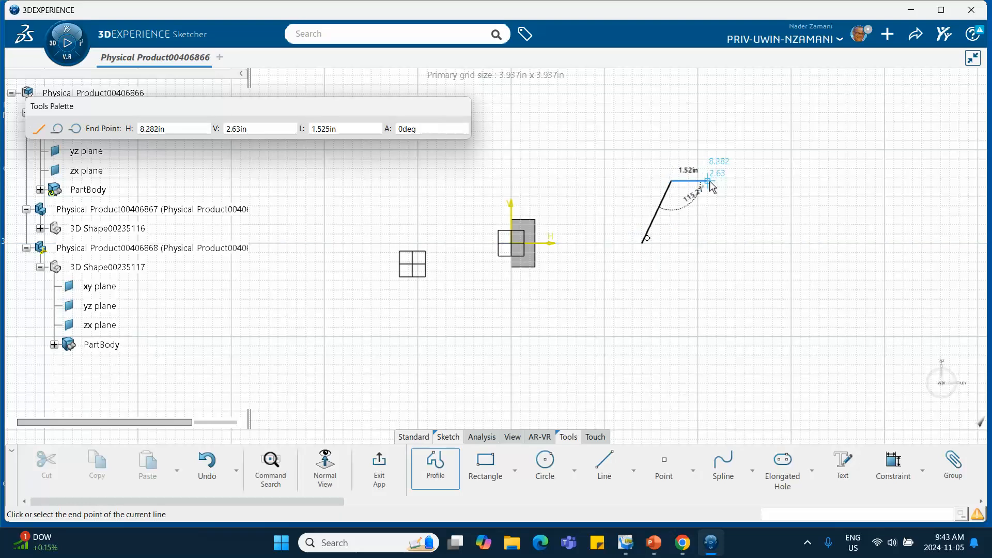
{"action": "left_click", "coordinate": [708, 181]}
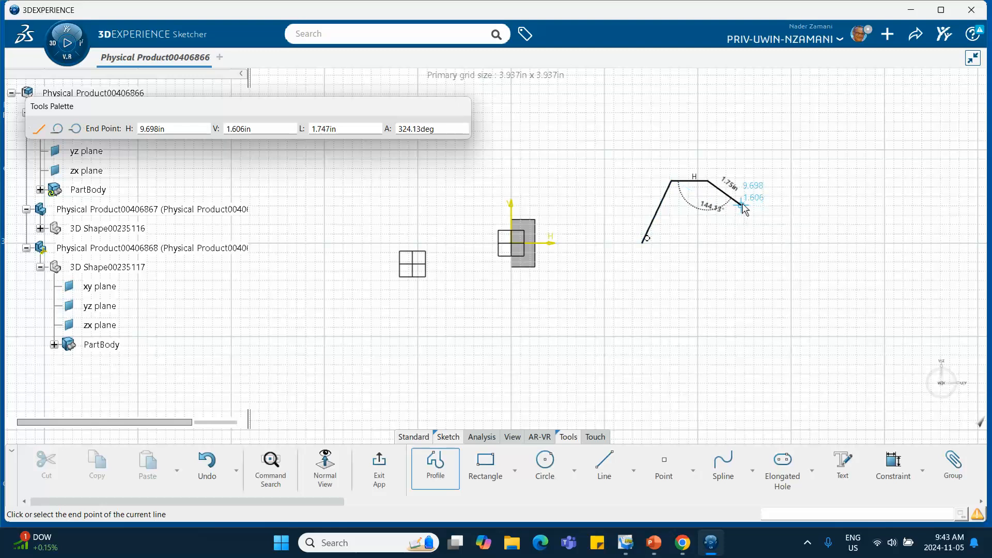
{"action": "double_click", "coordinate": [742, 205]}
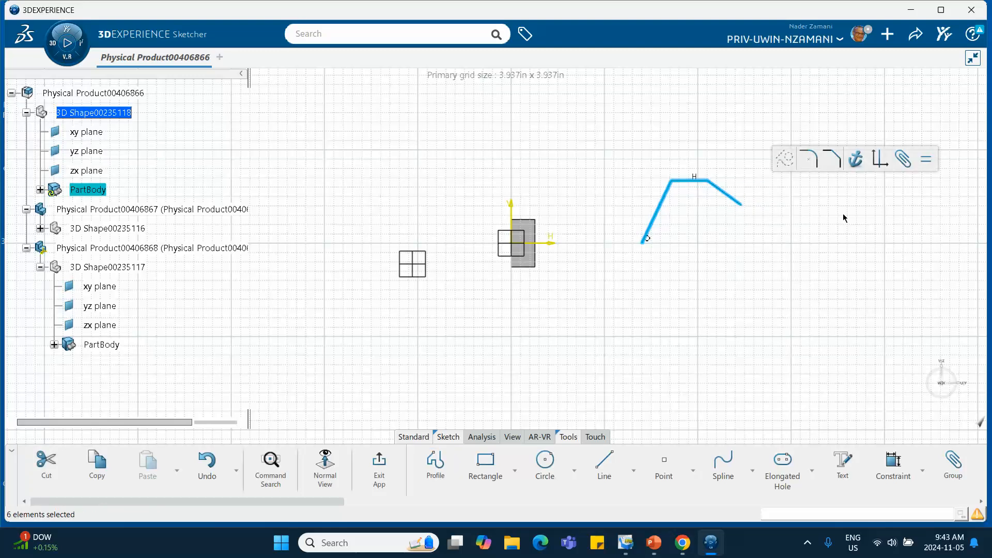
{"action": "left_click", "coordinate": [824, 229]}
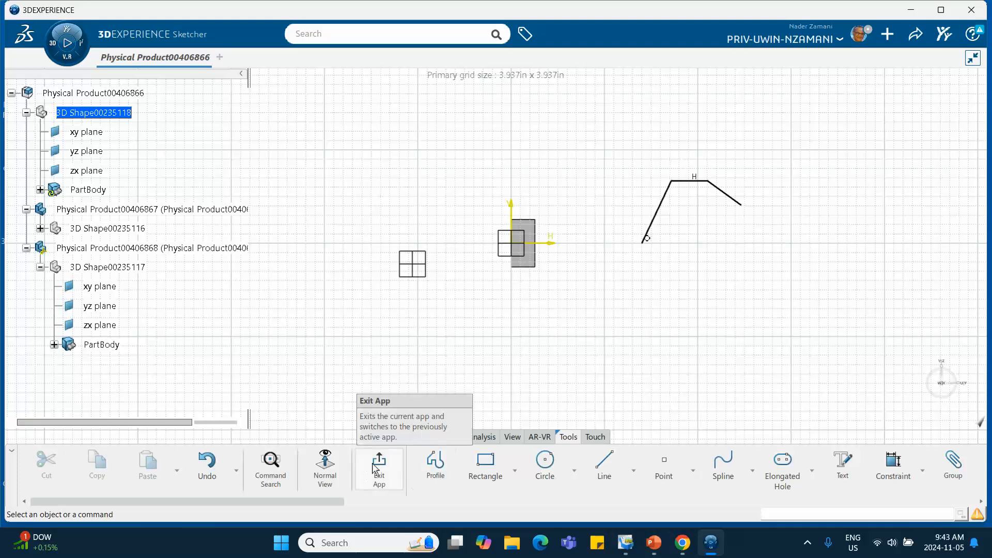
Constrain the horizontal distance between the profile's start point and its first upper corner to 1 in.
{"action": "left_click", "coordinate": [889, 465]}
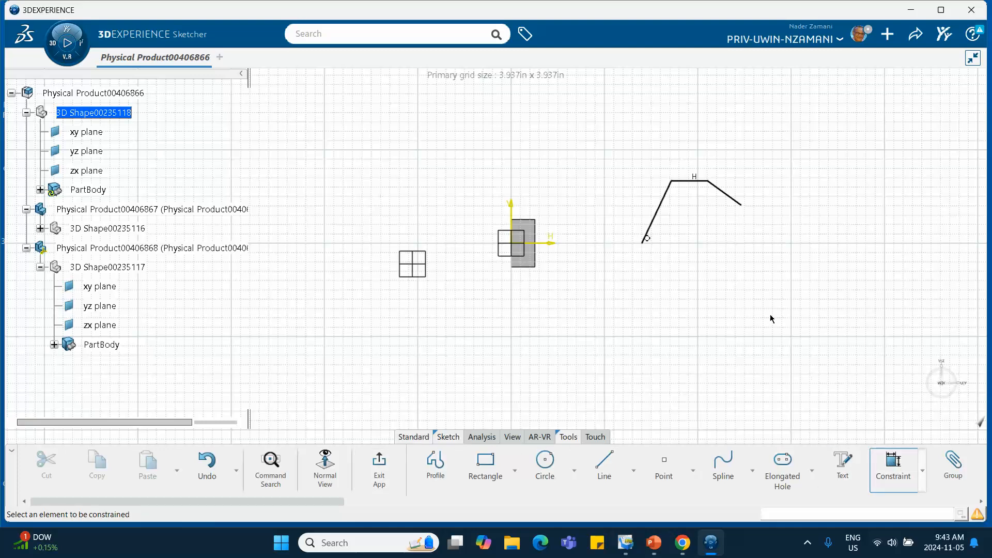
{"action": "left_click", "coordinate": [644, 241]}
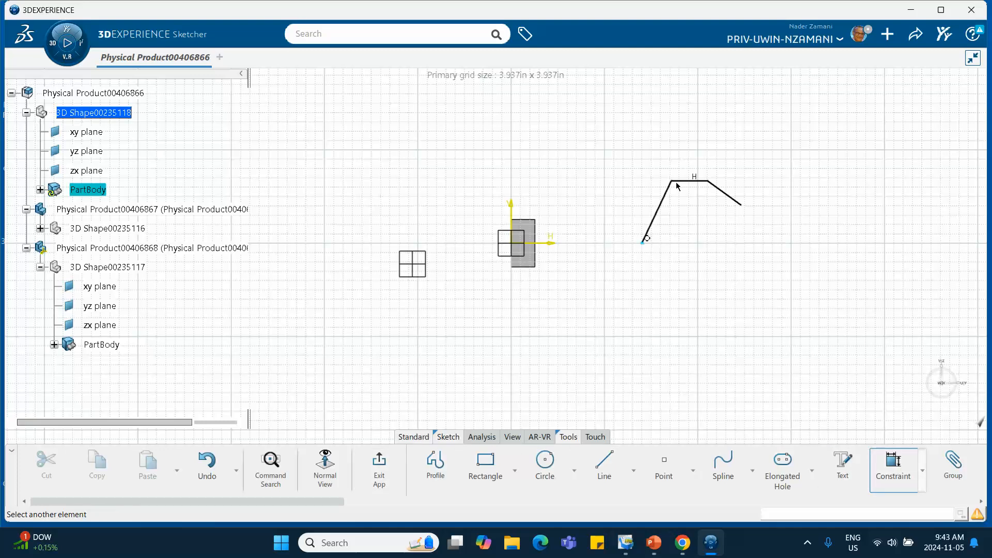
{"action": "left_click", "coordinate": [672, 181]}
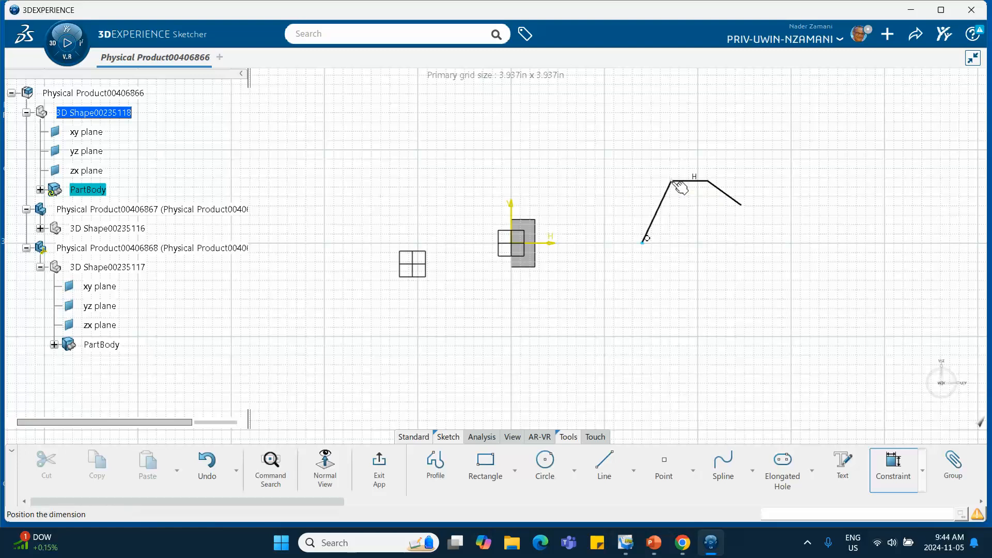
{"action": "right_click", "coordinate": [677, 276]}
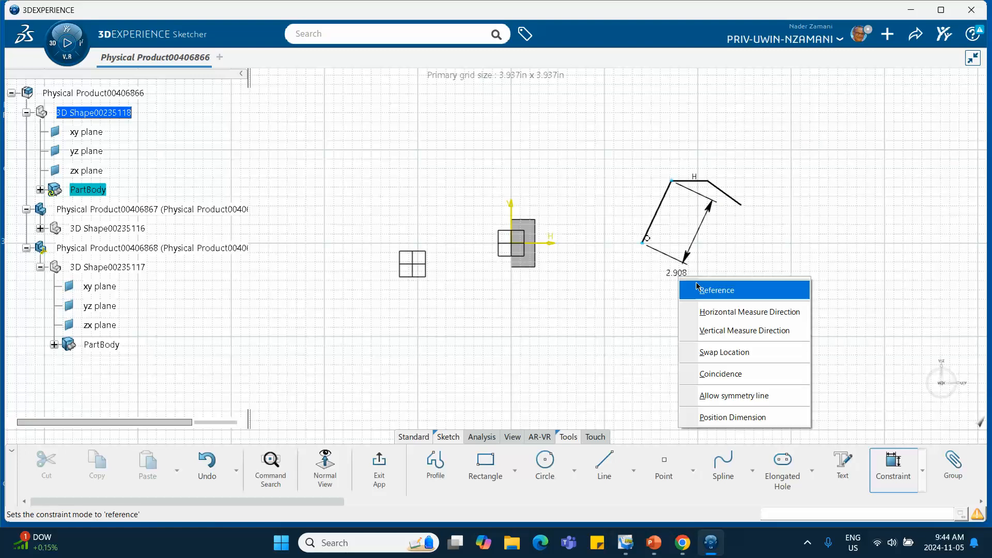
{"action": "left_click", "coordinate": [714, 331]}
{"action": "left_click", "coordinate": [664, 281]}
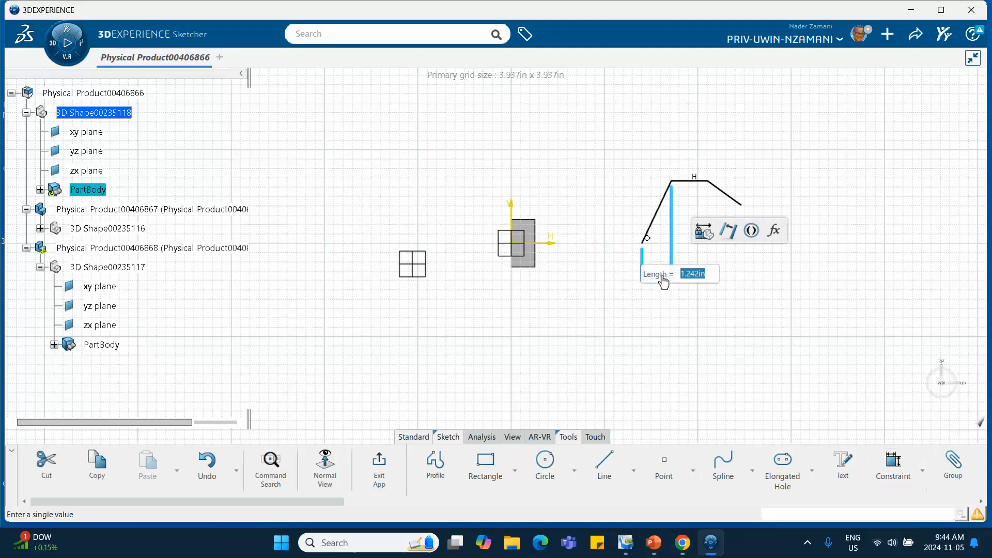
{"action": "type", "text": "1"}
{"action": "key", "text": "Return"}
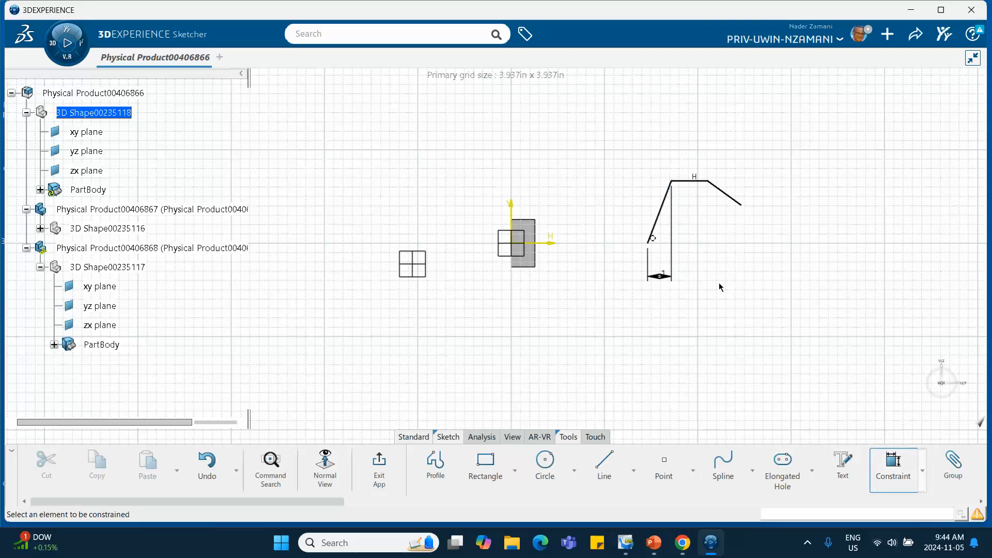
Constrain the horizontal distance from the profile's start point to its second upper corner to 2 in.
{"action": "left_click", "coordinate": [649, 242]}
{"action": "left_click", "coordinate": [708, 181]}
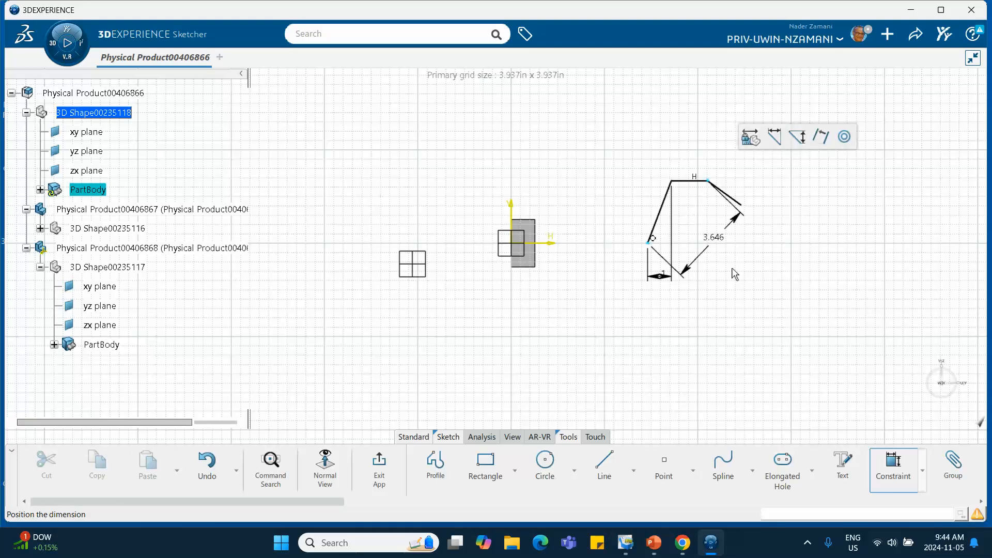
{"action": "right_click", "coordinate": [744, 293]}
{"action": "left_click", "coordinate": [770, 325]}
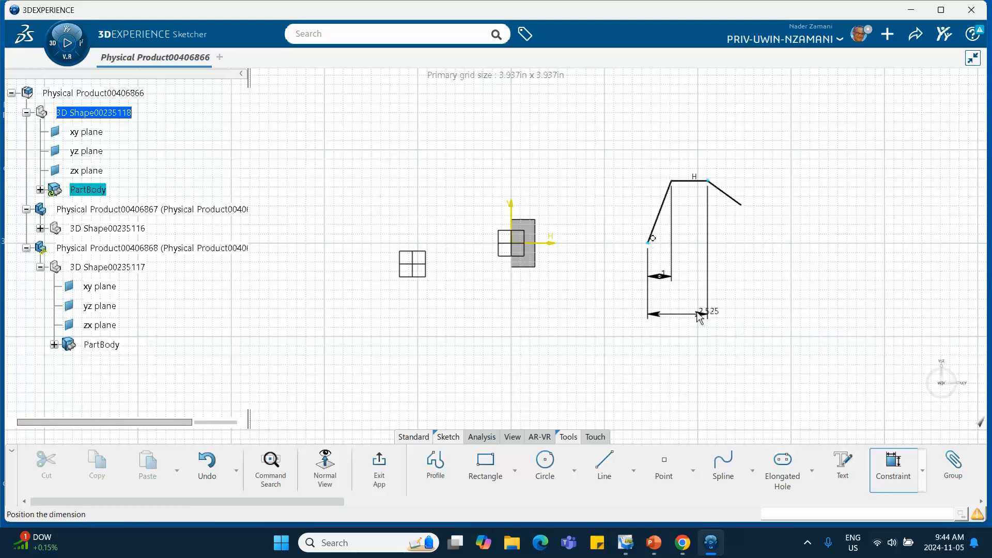
{"action": "left_click", "coordinate": [675, 301]}
{"action": "type", "text": "2"}
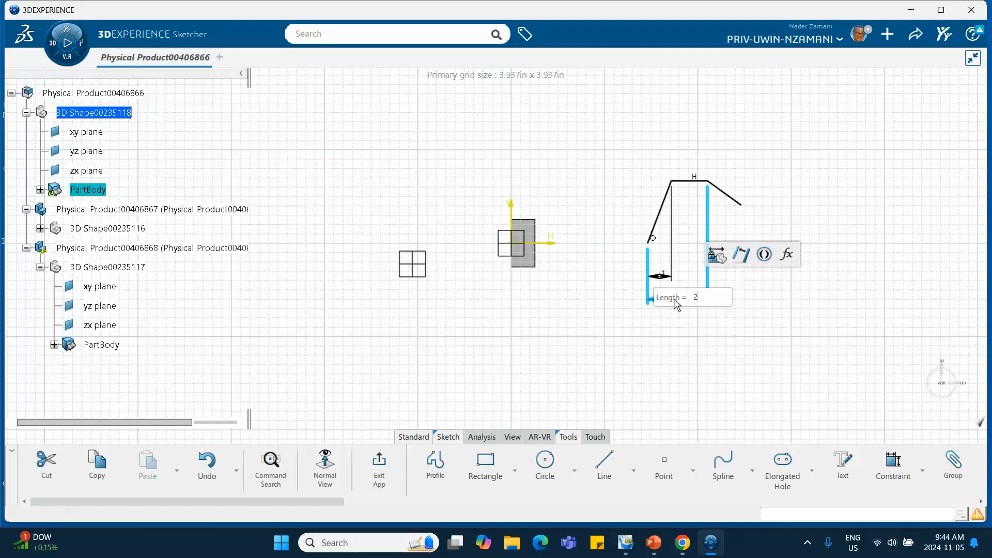
{"action": "key", "text": "Return"}
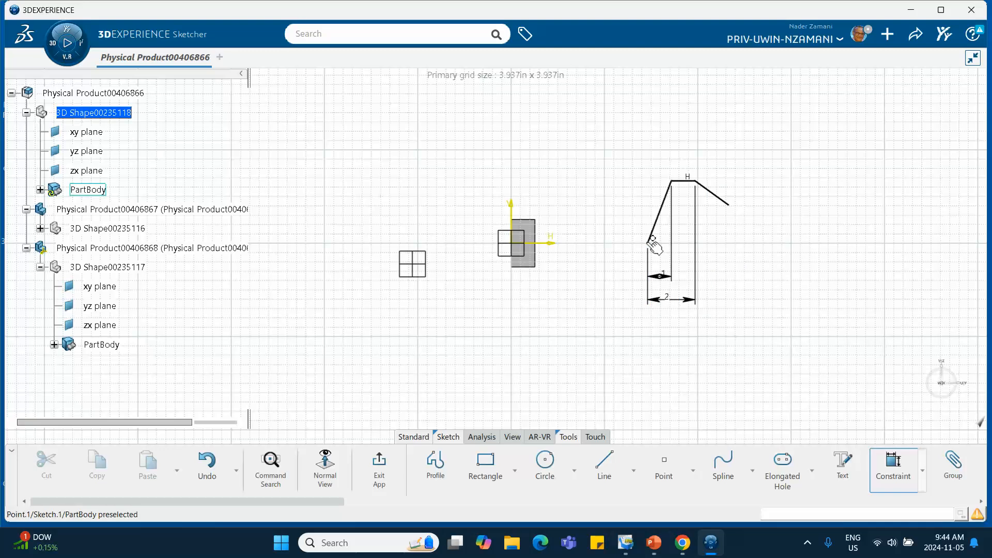
Constrain the horizontal distance from the profile's start point to its end point to 3 in.
{"action": "left_click", "coordinate": [729, 206]}
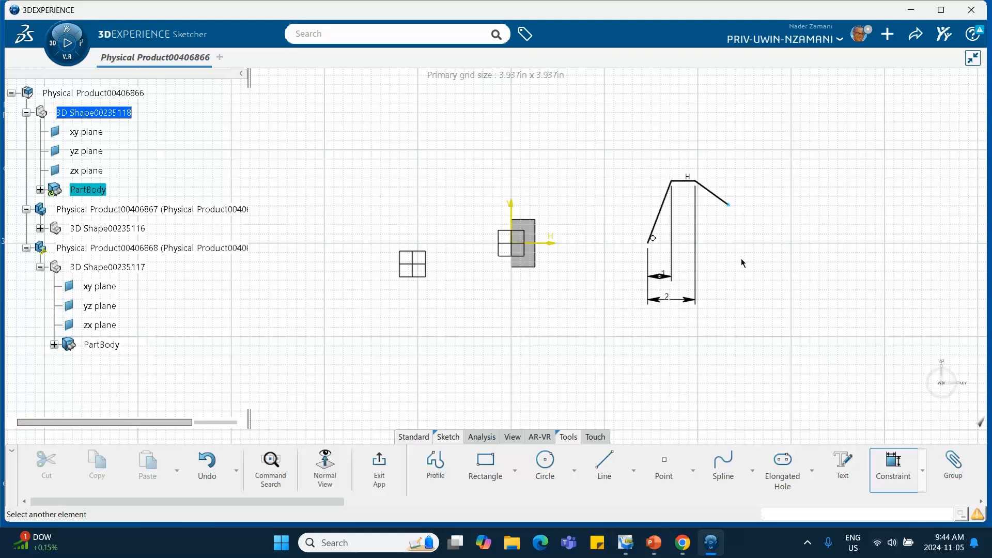
{"action": "left_click", "coordinate": [890, 463]}
{"action": "left_click", "coordinate": [889, 464]}
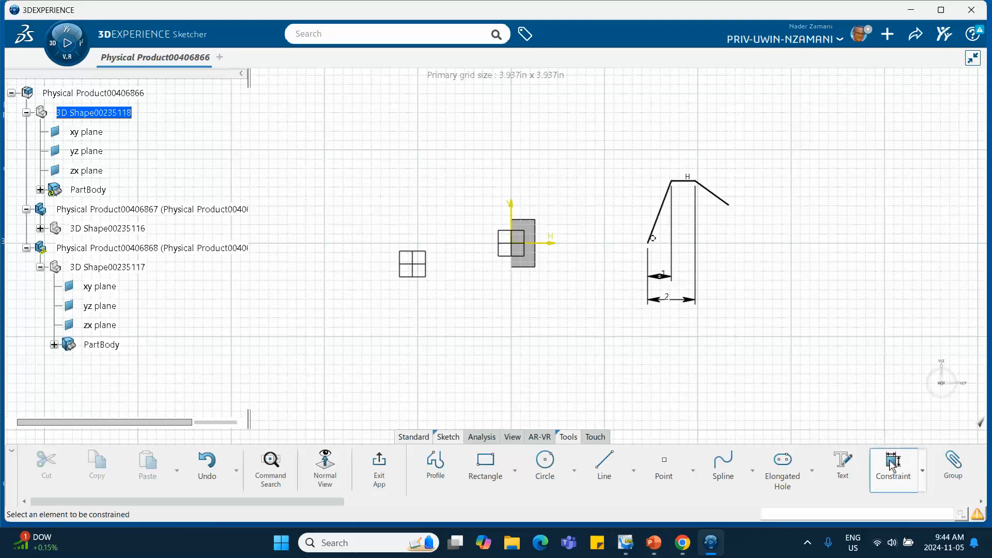
{"action": "left_click", "coordinate": [653, 242]}
{"action": "left_click", "coordinate": [729, 205]}
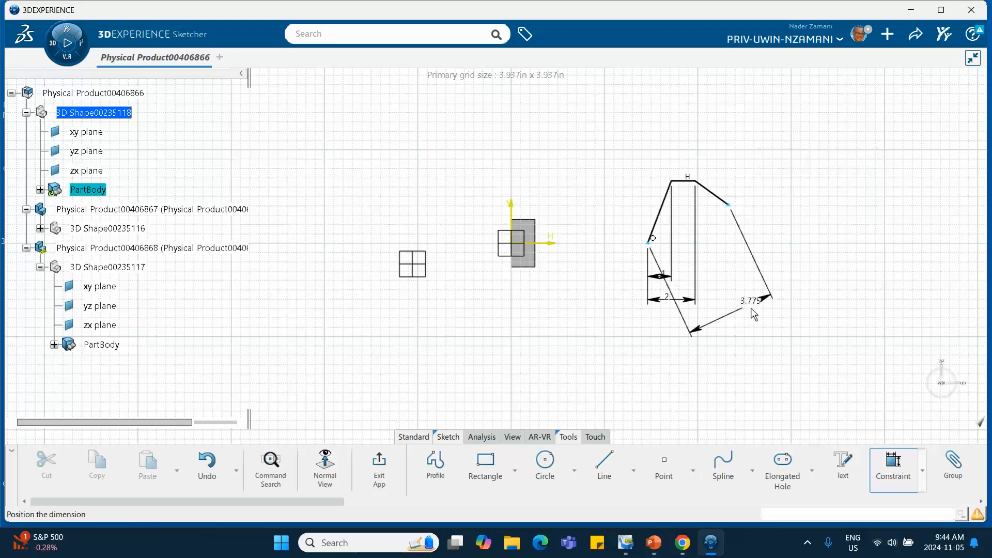
{"action": "right_click", "coordinate": [753, 314]}
{"action": "left_click", "coordinate": [816, 348]}
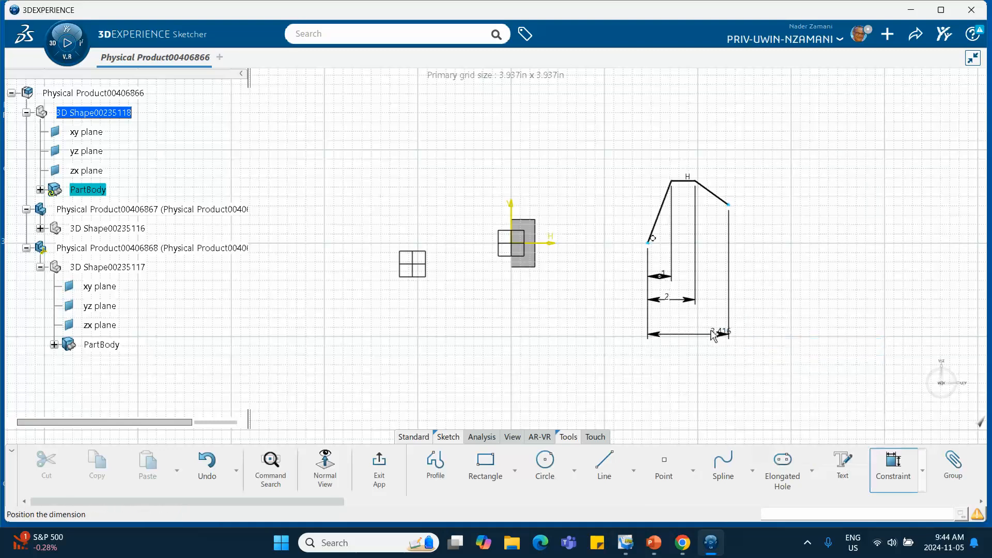
{"action": "left_click", "coordinate": [713, 333]}
{"action": "type", "text": "3"}
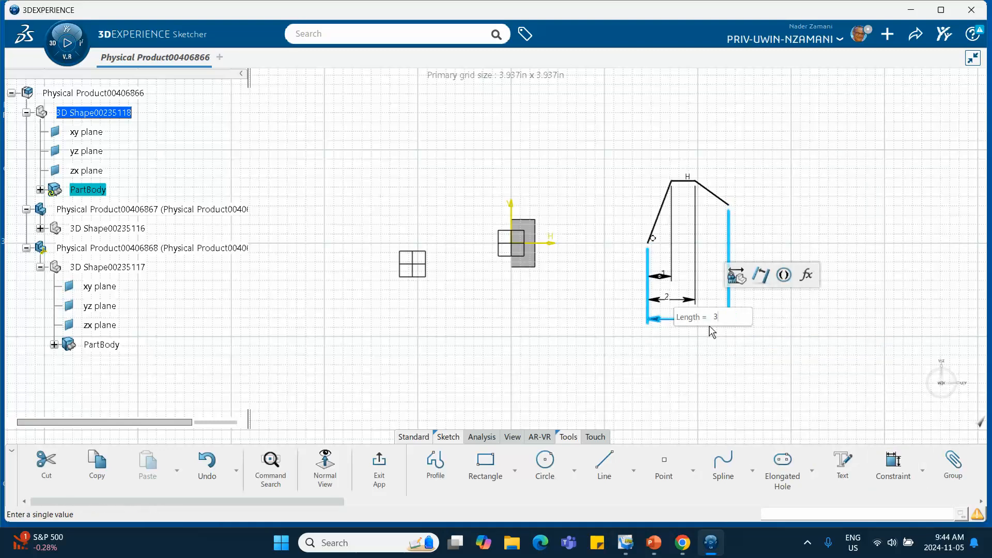
{"action": "key", "text": "Return"}
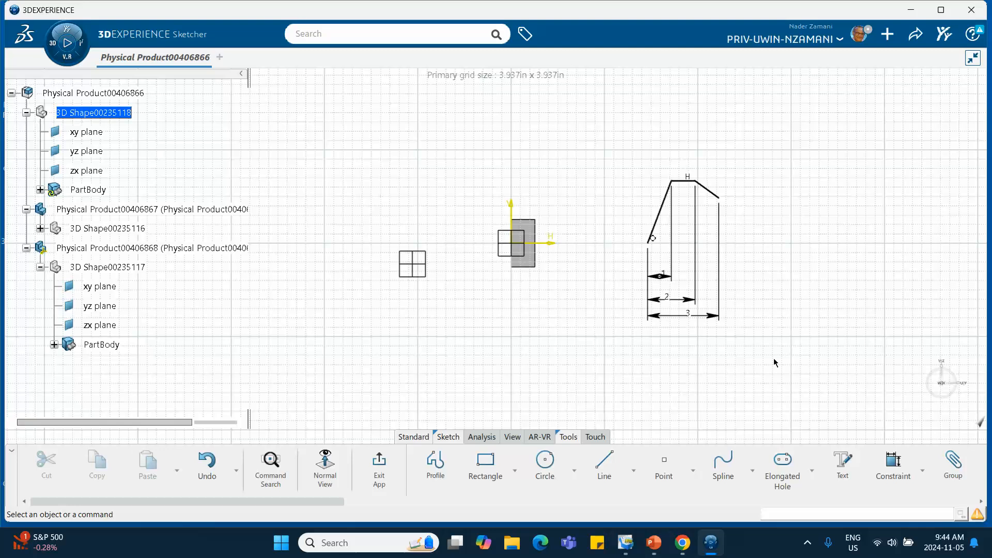
Constrain the vertical distance between the profile's start point and its first upper corner to 4 in.
{"action": "left_click", "coordinate": [893, 462]}
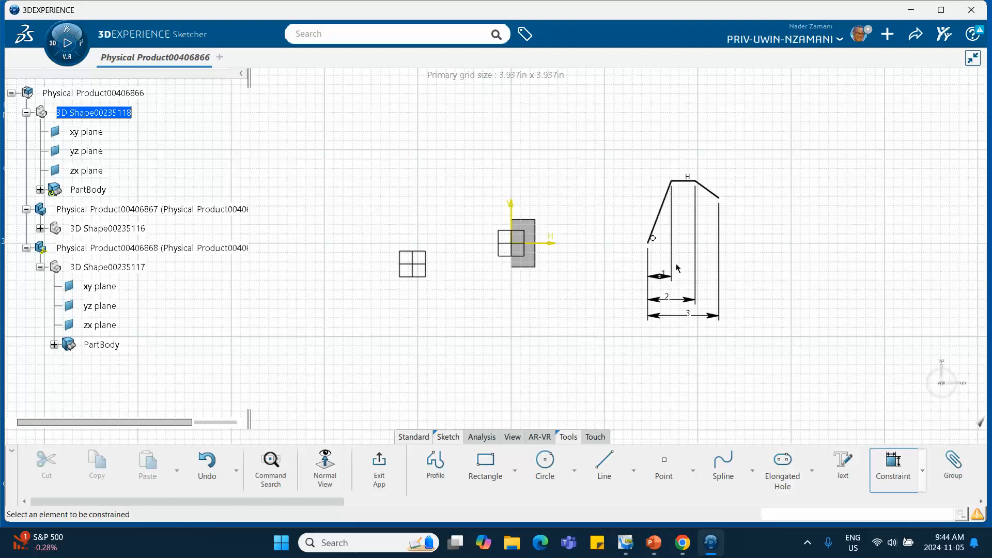
{"action": "left_click", "coordinate": [648, 243]}
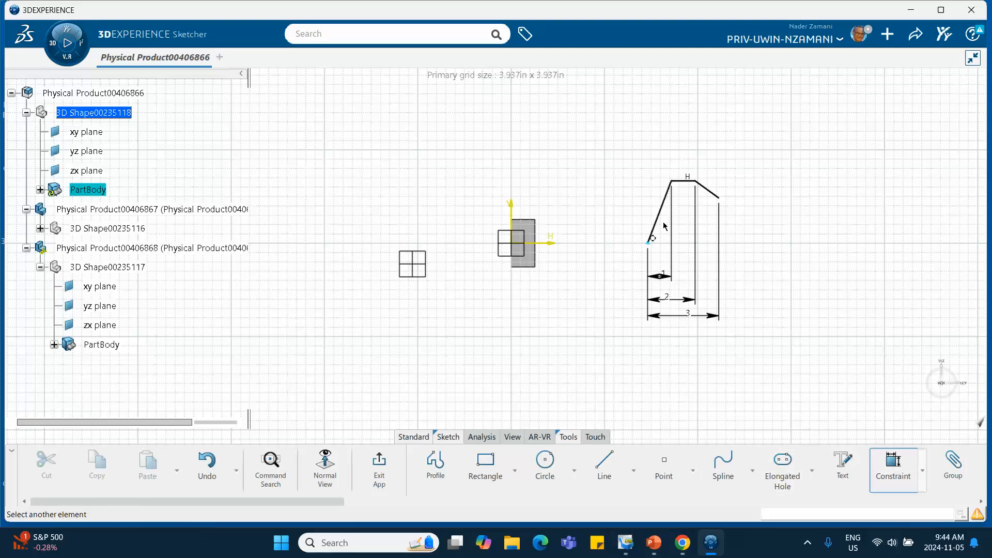
{"action": "left_click", "coordinate": [671, 181]}
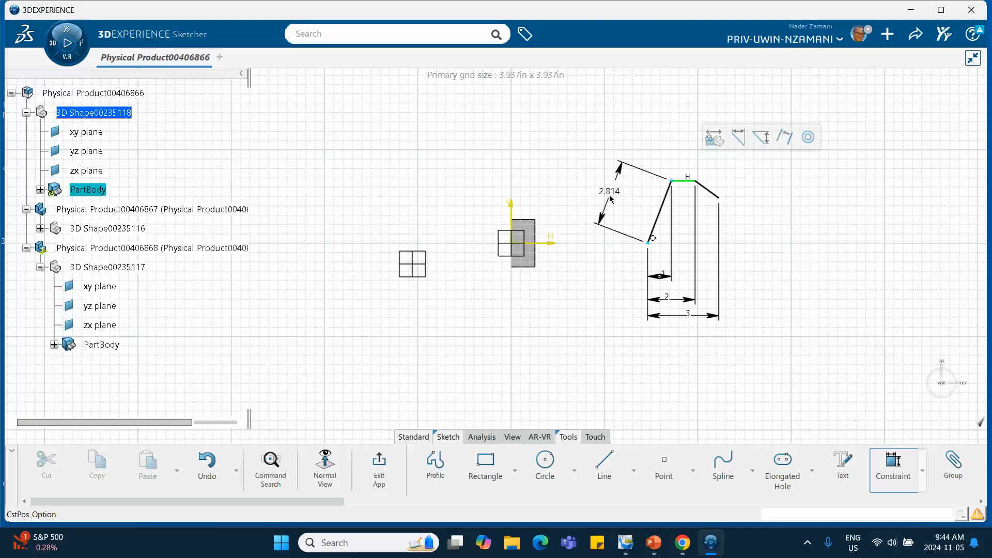
{"action": "right_click", "coordinate": [610, 199]}
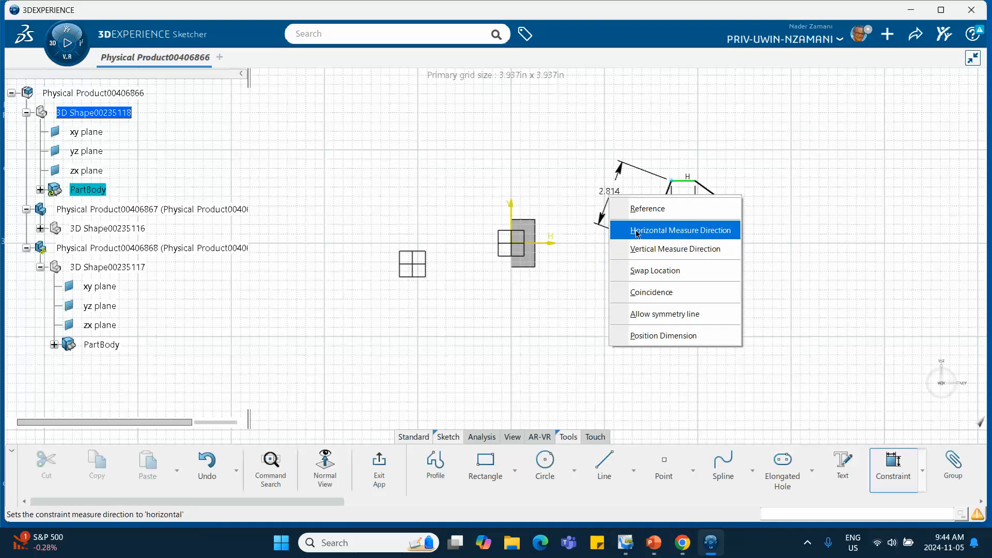
{"action": "left_click", "coordinate": [637, 230]}
{"action": "left_click", "coordinate": [603, 218]}
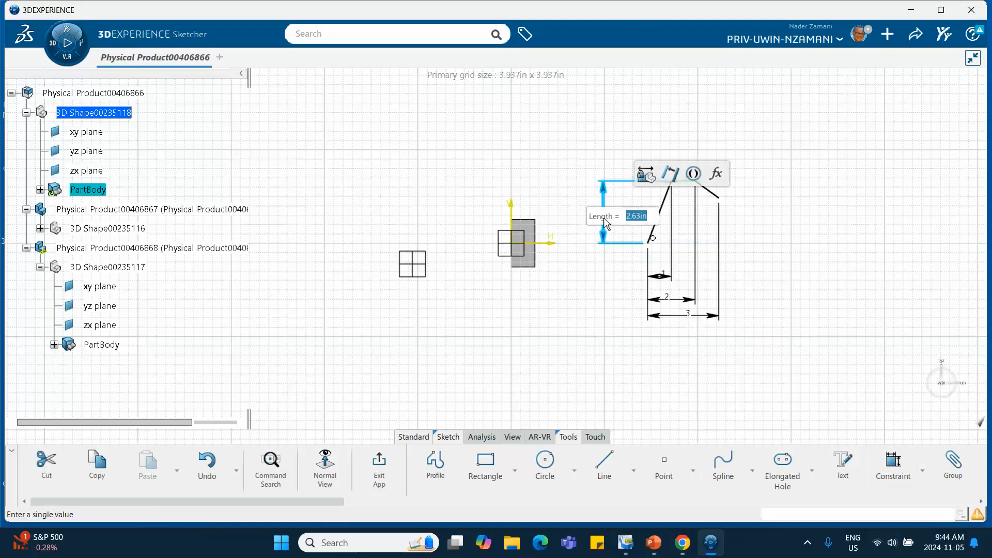
{"action": "type", "text": "4"}
{"action": "key", "text": "Return"}
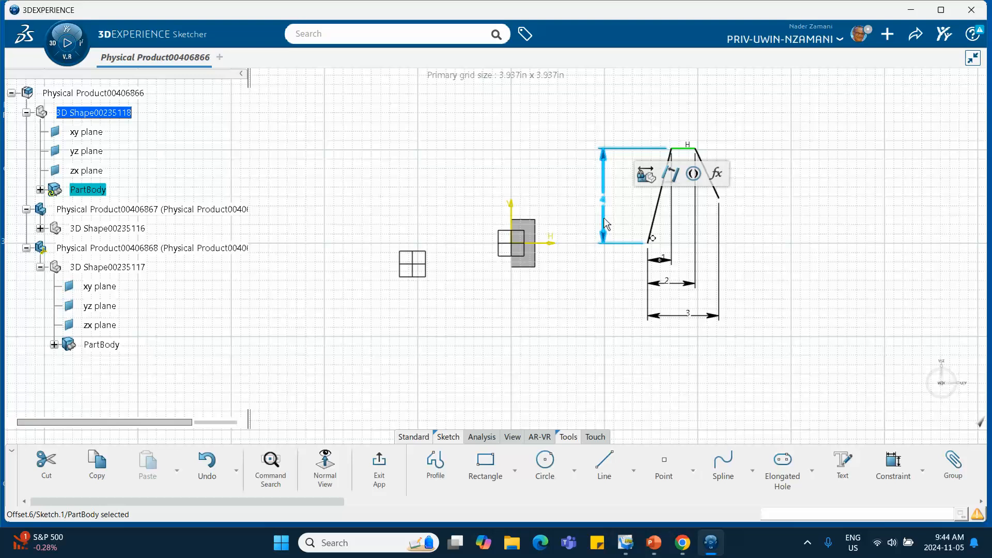
Constrain the vertical distance between the profile's start point and its end point to 3 in.
{"action": "left_click", "coordinate": [806, 245]}
{"action": "left_click", "coordinate": [898, 463]}
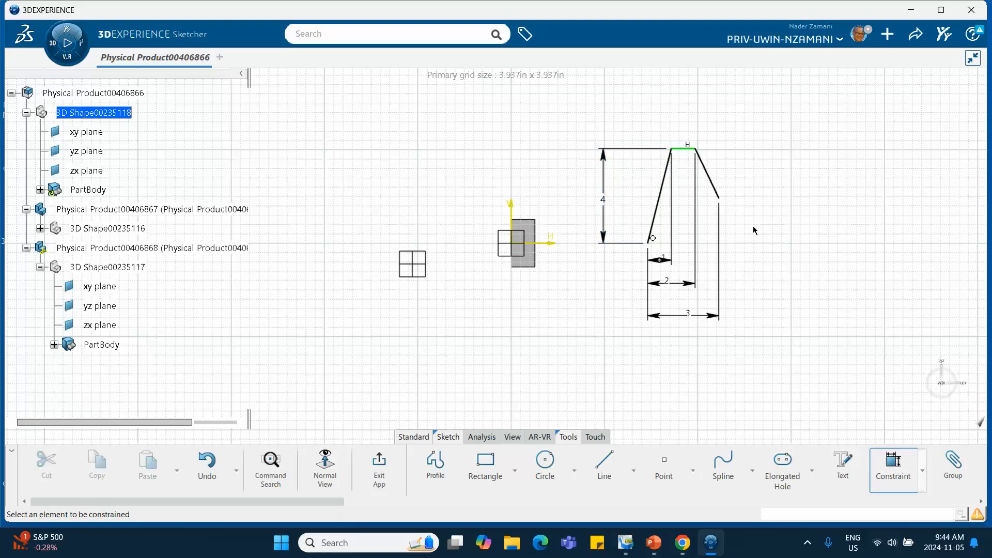
{"action": "left_click", "coordinate": [721, 200]}
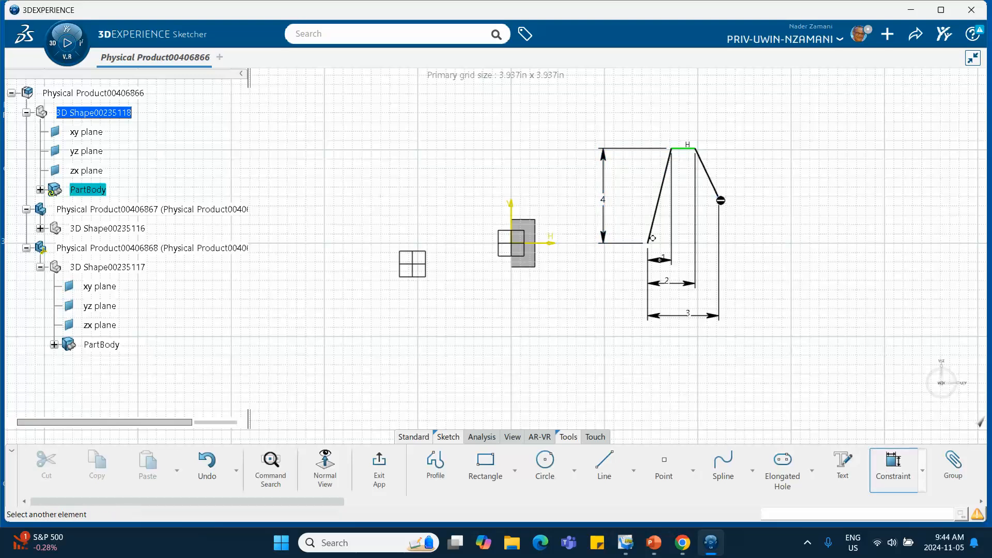
{"action": "left_click", "coordinate": [654, 245]}
{"action": "right_click", "coordinate": [640, 195]}
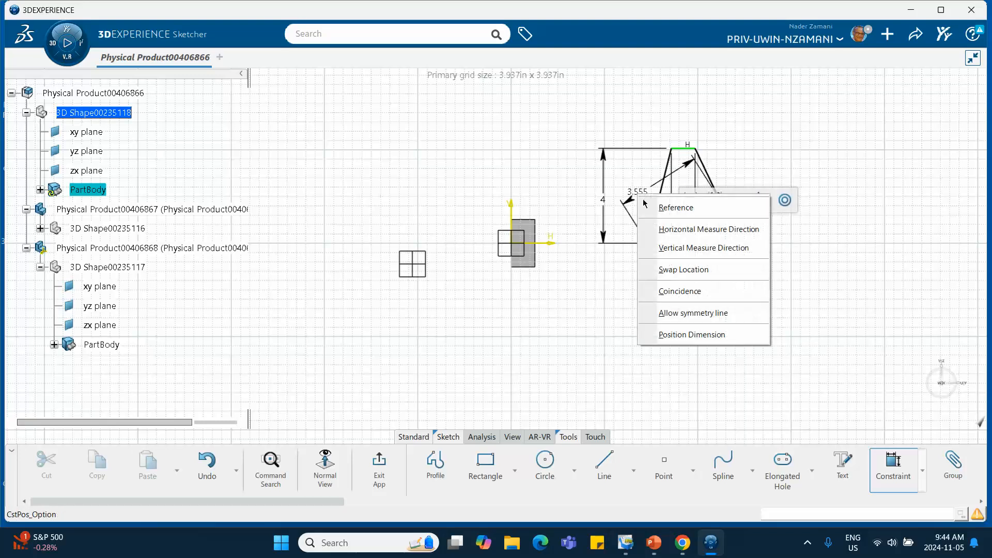
{"action": "left_click", "coordinate": [672, 248]}
{"action": "left_click", "coordinate": [626, 222]}
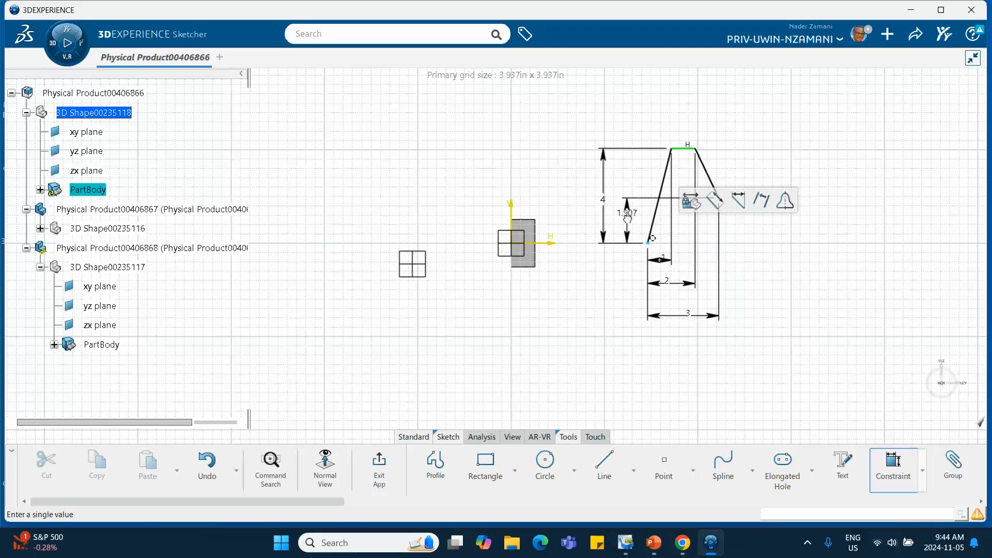
{"action": "left_click", "coordinate": [654, 542]}
{"action": "left_click", "coordinate": [653, 542]}
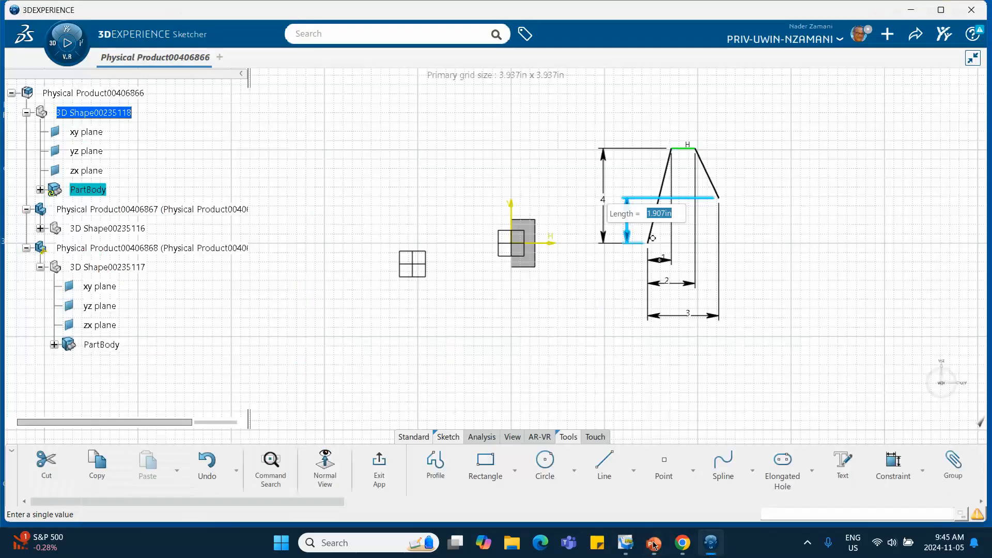
{"action": "type", "text": "3"}
{"action": "key", "text": "Return"}
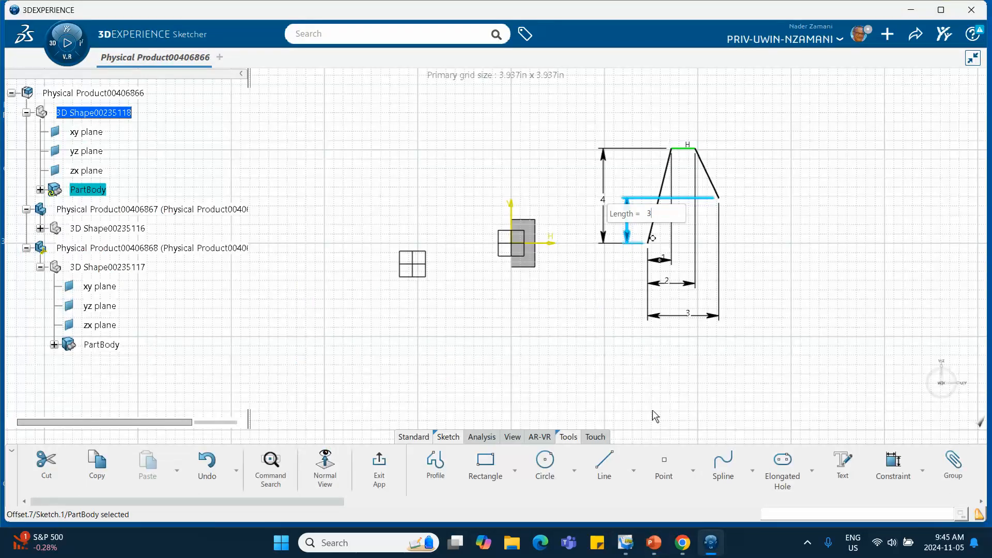
{"action": "left_click", "coordinate": [801, 373]}
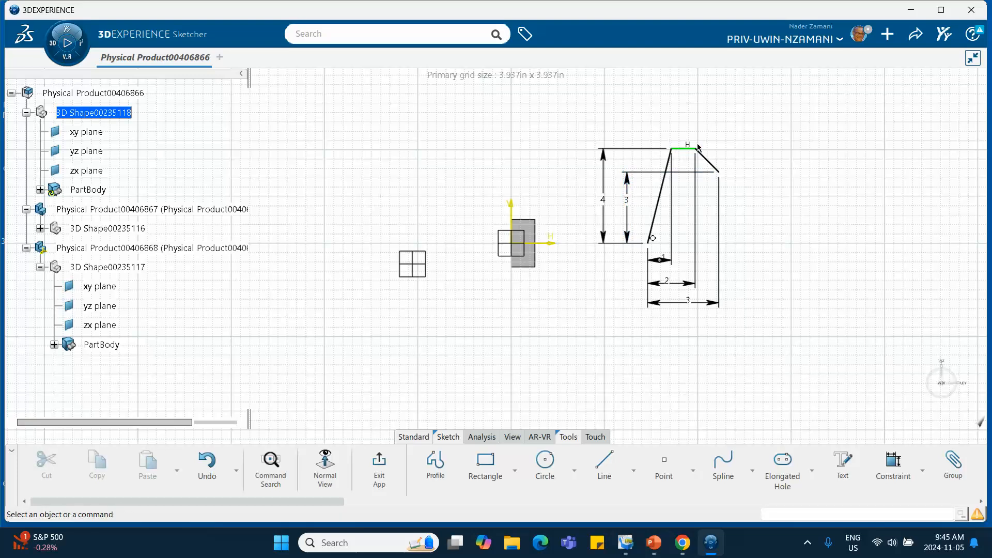
Switch to PowerPoint to compare the profile with the scaled distance-time graph, and return to the sketch.
{"action": "left_click", "coordinate": [654, 542]}
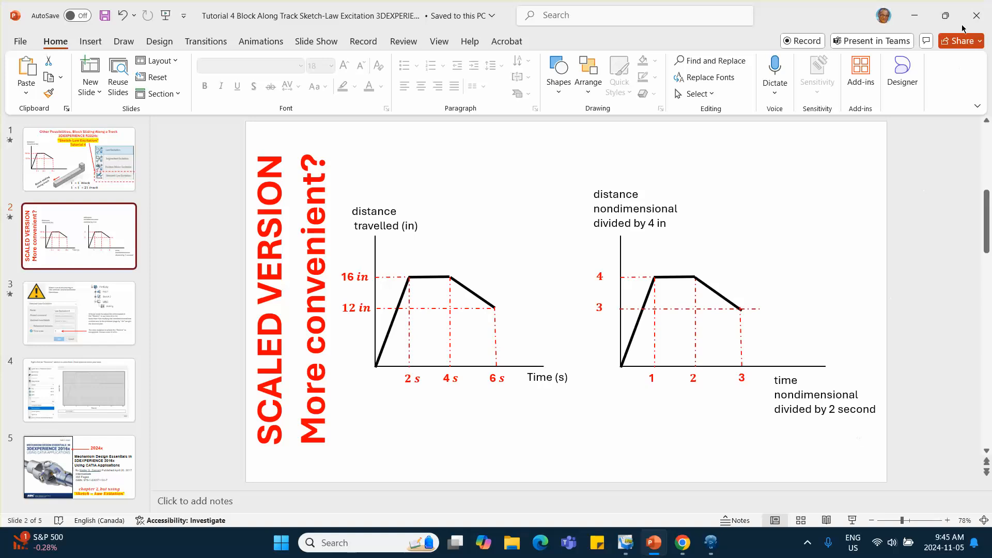
{"action": "left_click", "coordinate": [914, 16]}
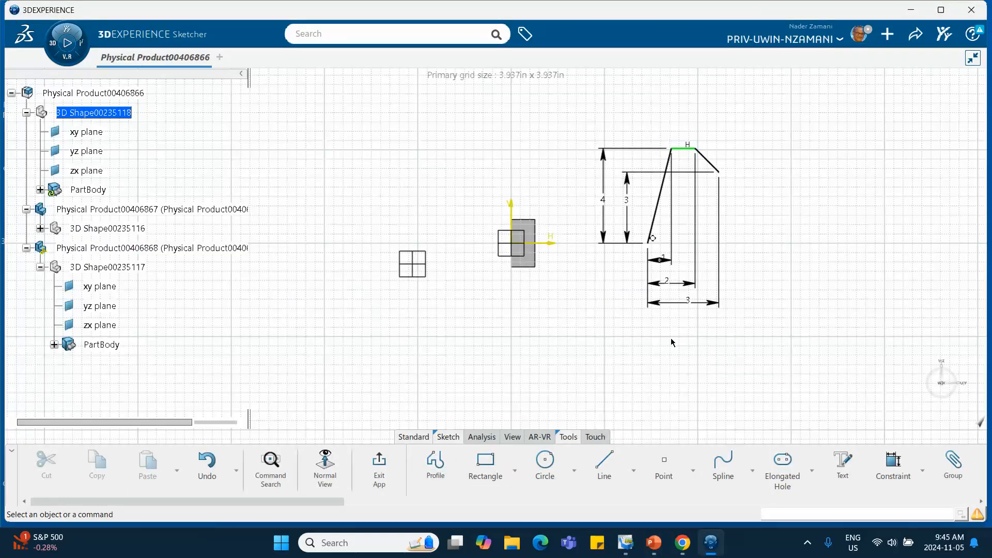
Exit the law sketch and expand the PartBody to show the sketch in the tree.
{"action": "left_click", "coordinate": [379, 467]}
{"action": "left_click", "coordinate": [662, 267]}
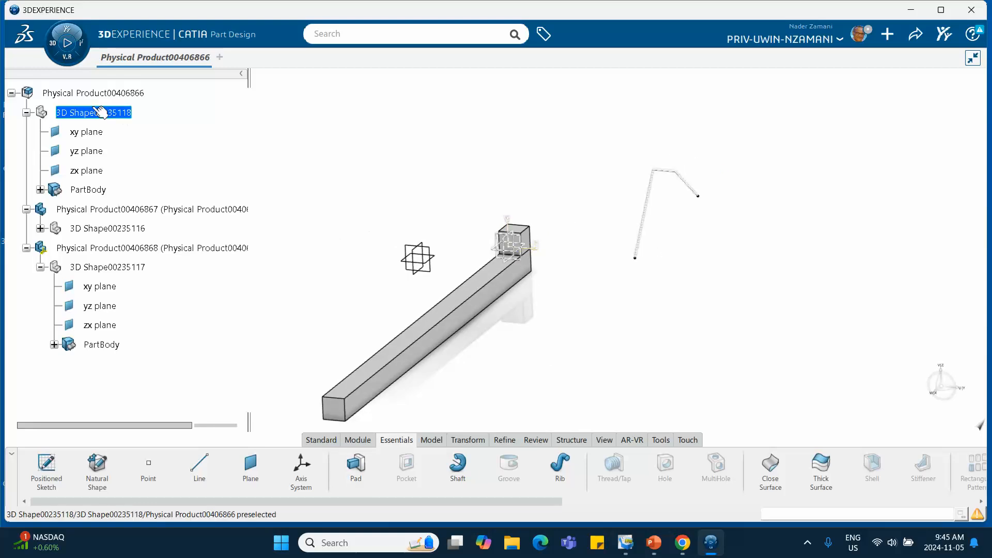
{"action": "left_click", "coordinate": [41, 189]}
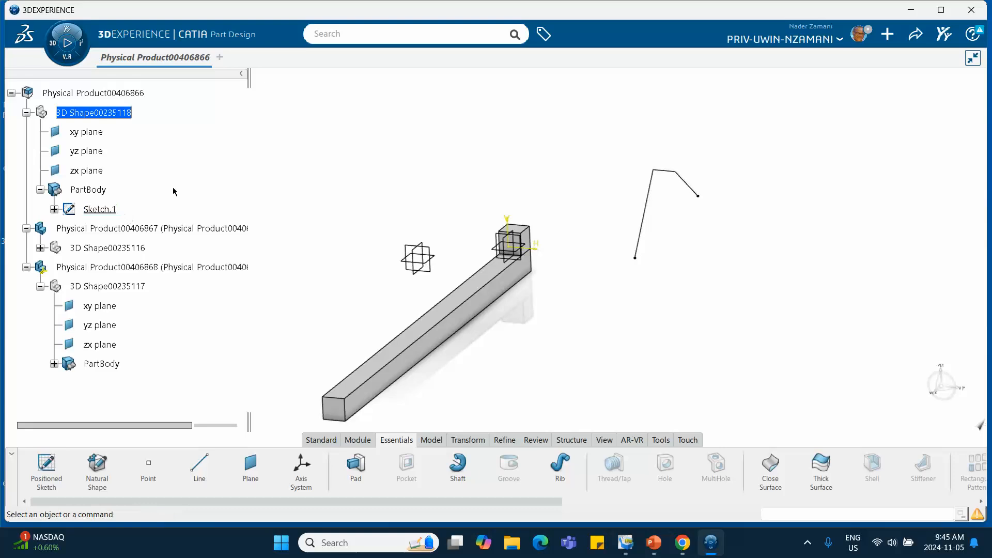
{"action": "mouse_move", "coordinate": [177, 190]}
{"action": "middle_mouse_down"}
{"action": "mouse_move", "coordinate": [230, 138]}
{"action": "mouse_move", "coordinate": [248, 154]}
{"action": "middle_mouse_up"}
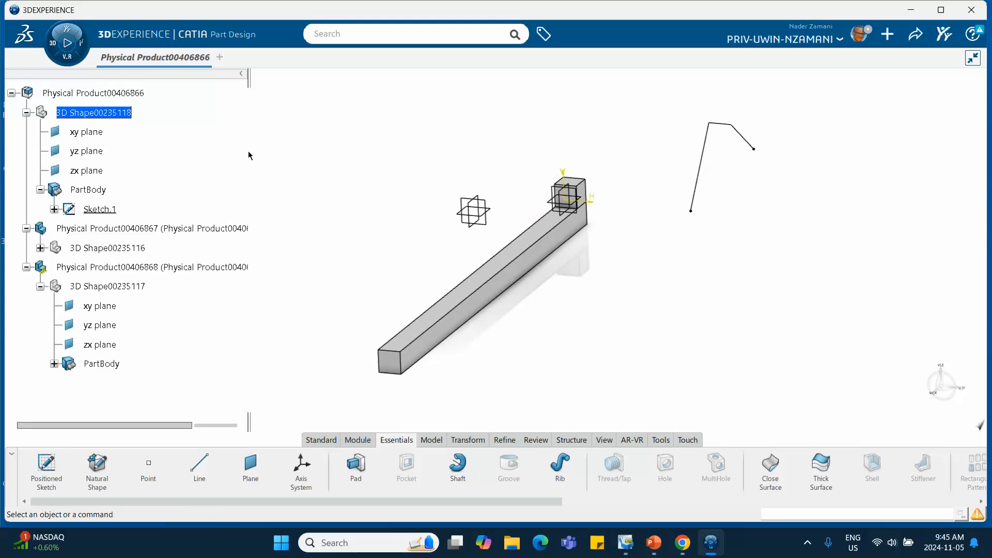
Activate the root product for assembly design and anchor the long track with a Fix engineering connection.
{"action": "left_click", "coordinate": [111, 94]}
{"action": "double_click", "coordinate": [111, 94]}
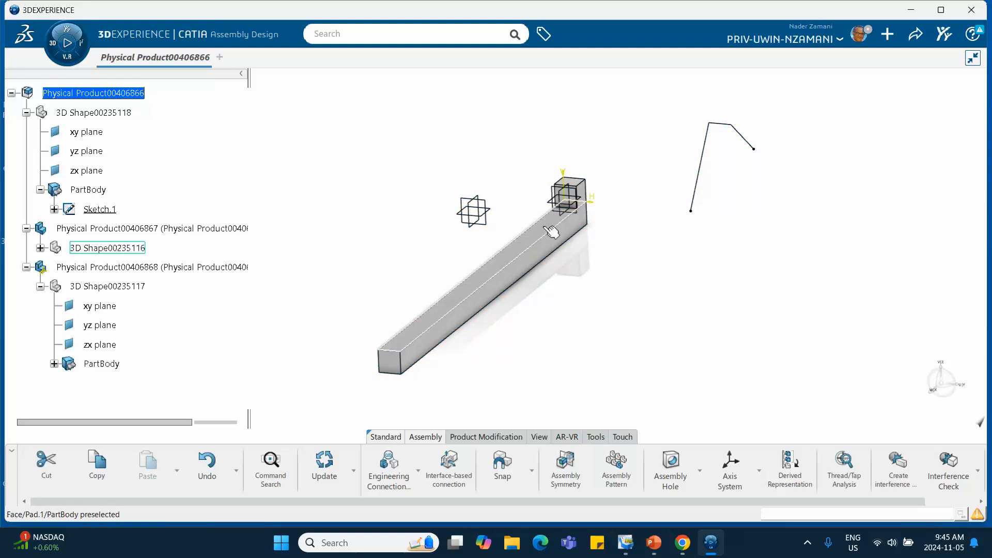
{"action": "left_click", "coordinate": [418, 475]}
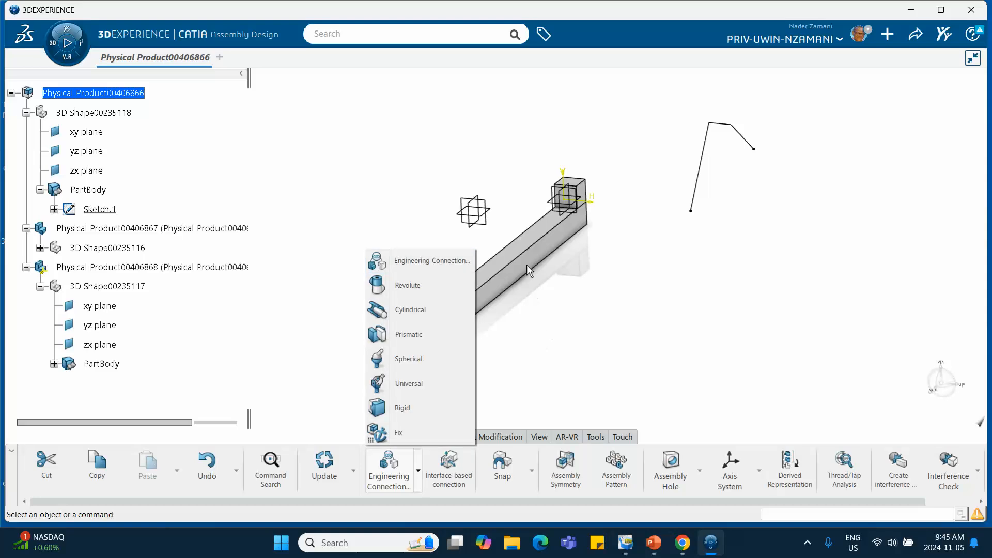
{"action": "left_click", "coordinate": [403, 433]}
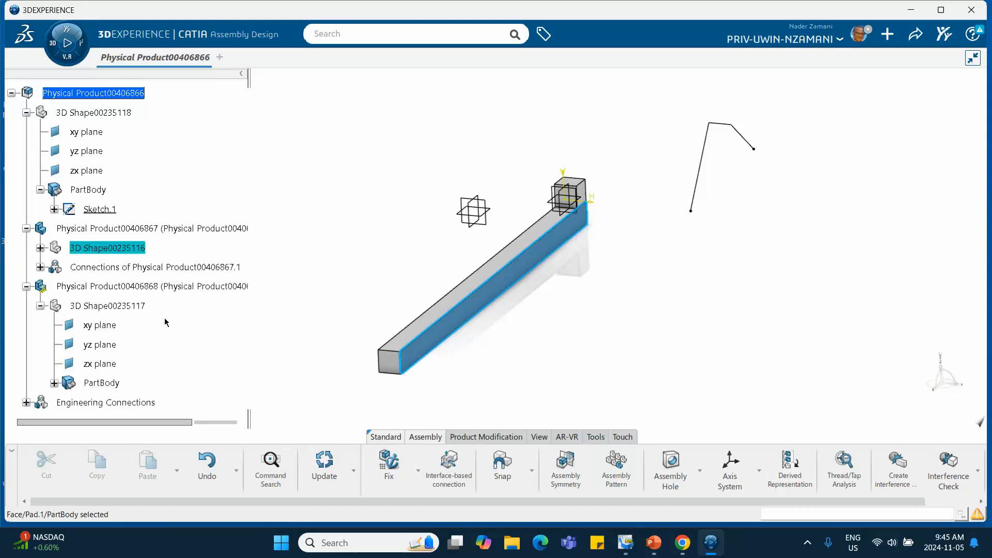
{"action": "scroll", "coordinate": [30, 251], "scroll_direction": "down", "scroll_amount": 3}
{"action": "left_click", "coordinate": [36, 227]}
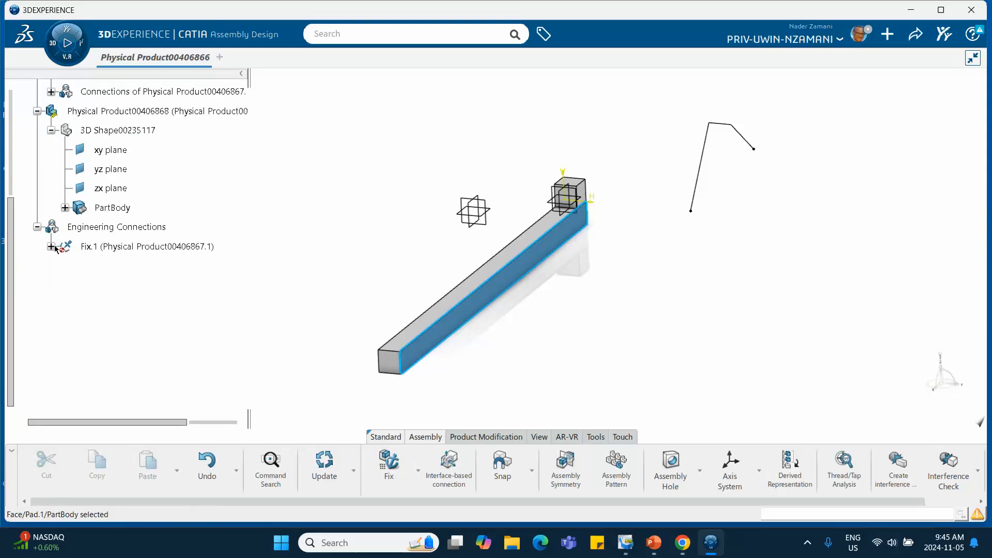
Start a Prismatic connection using the template with a line coincidence, a plane coincidence and a plane-to-plane offset.
{"action": "mouse_move", "coordinate": [333, 342]}
{"action": "middle_mouse_down"}
{"action": "mouse_move", "coordinate": [472, 361]}
{"action": "mouse_move", "coordinate": [476, 326]}
{"action": "mouse_move", "coordinate": [344, 316]}
{"action": "mouse_move", "coordinate": [589, 310]}
{"action": "mouse_move", "coordinate": [613, 332]}
{"action": "mouse_move", "coordinate": [517, 310]}
{"action": "middle_mouse_up"}
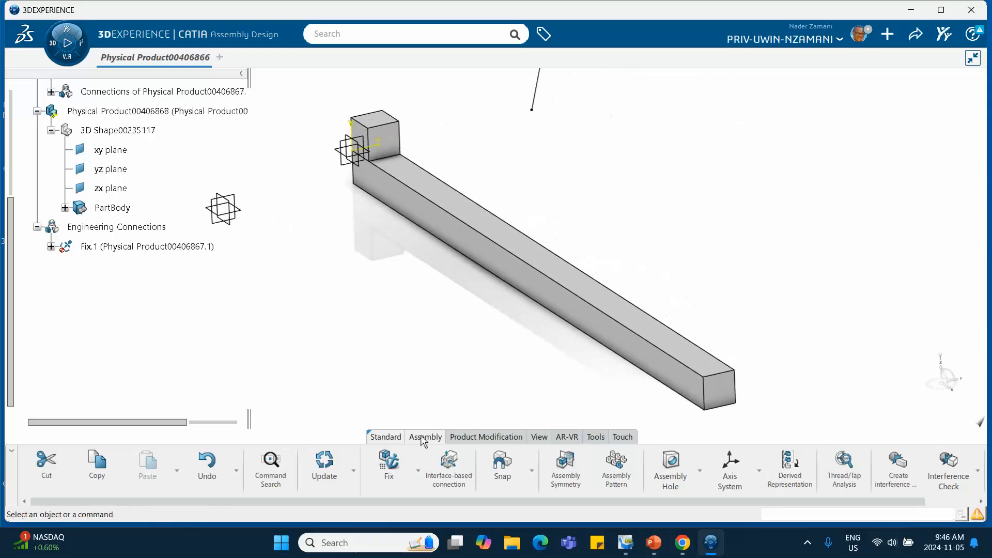
{"action": "left_click", "coordinate": [418, 470]}
{"action": "left_click", "coordinate": [410, 336]}
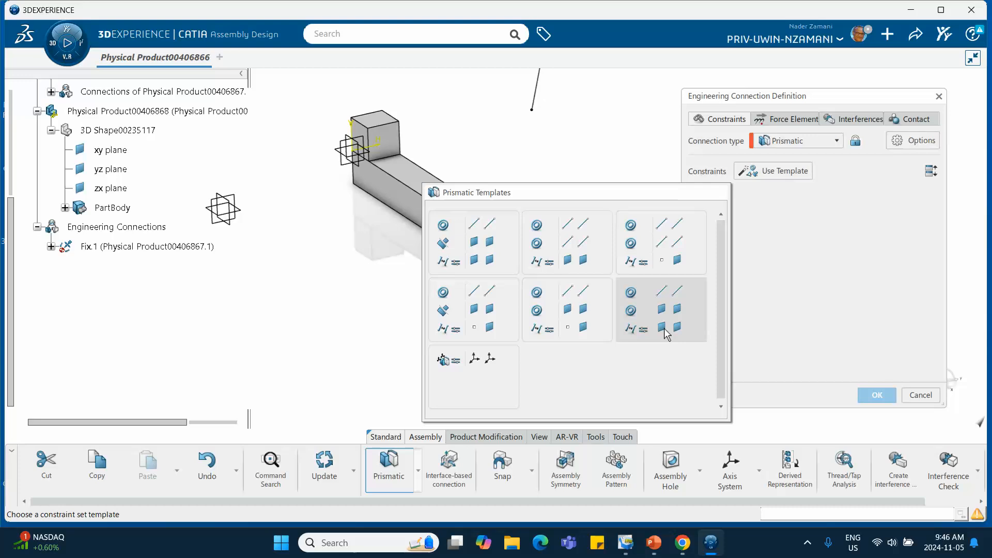
{"action": "left_click", "coordinate": [665, 327]}
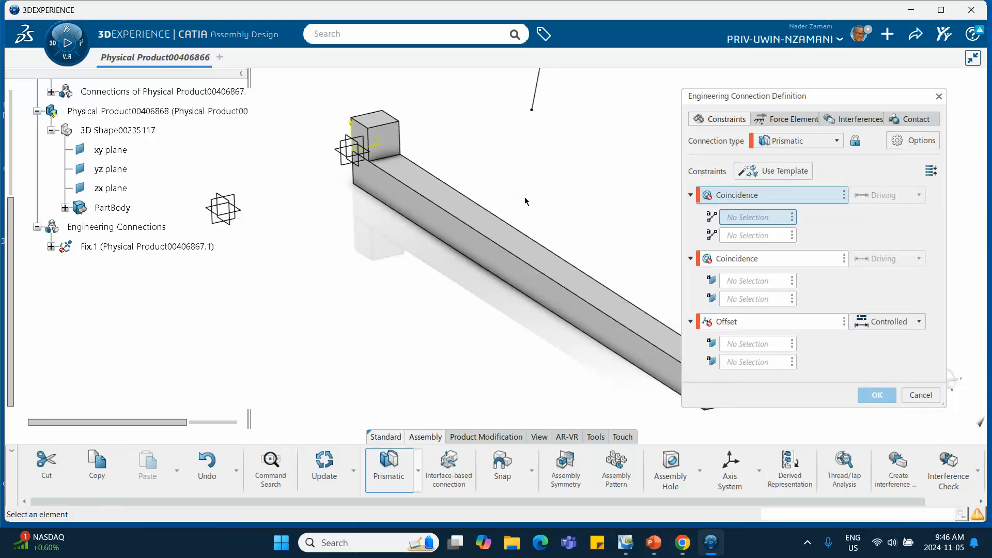
Make the track's long upper edge coincide with the block's lower edge, and the track's side face with the block's side face.
{"action": "middle_click_drag", "start_coordinate": [525, 197], "coordinate": [480, 195]}
{"action": "left_click", "coordinate": [450, 238]}
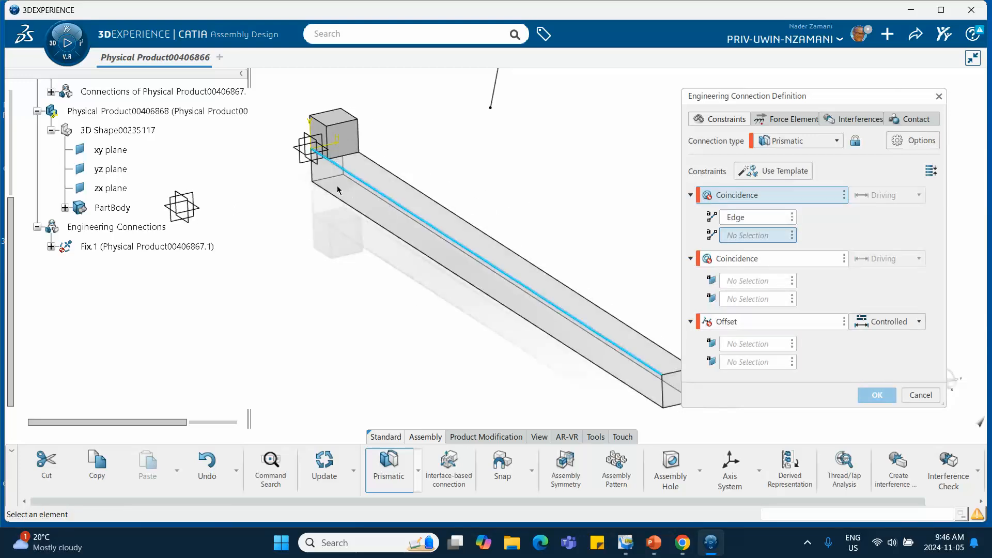
{"action": "scroll", "coordinate": [337, 185], "scroll_direction": "up", "scroll_amount": 5}
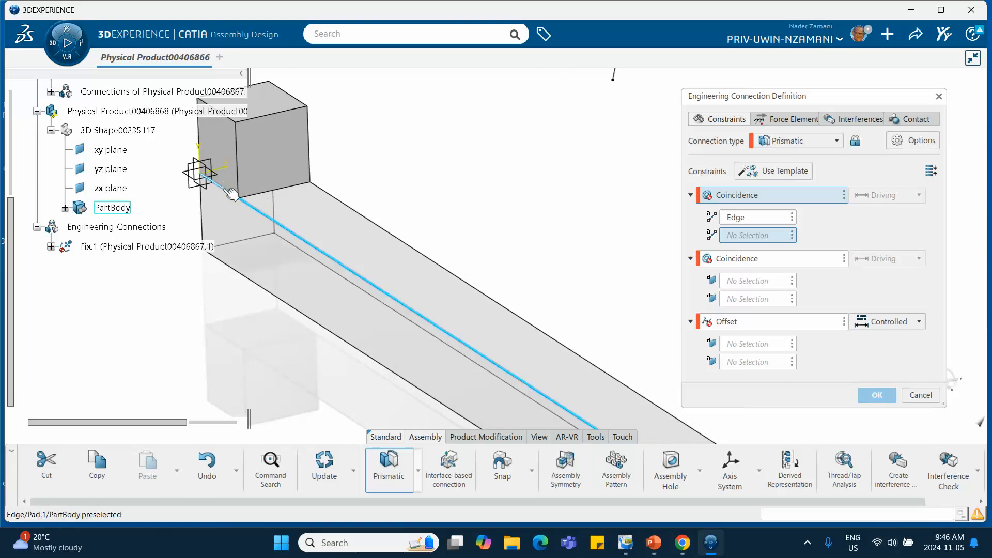
{"action": "left_click", "coordinate": [230, 193]}
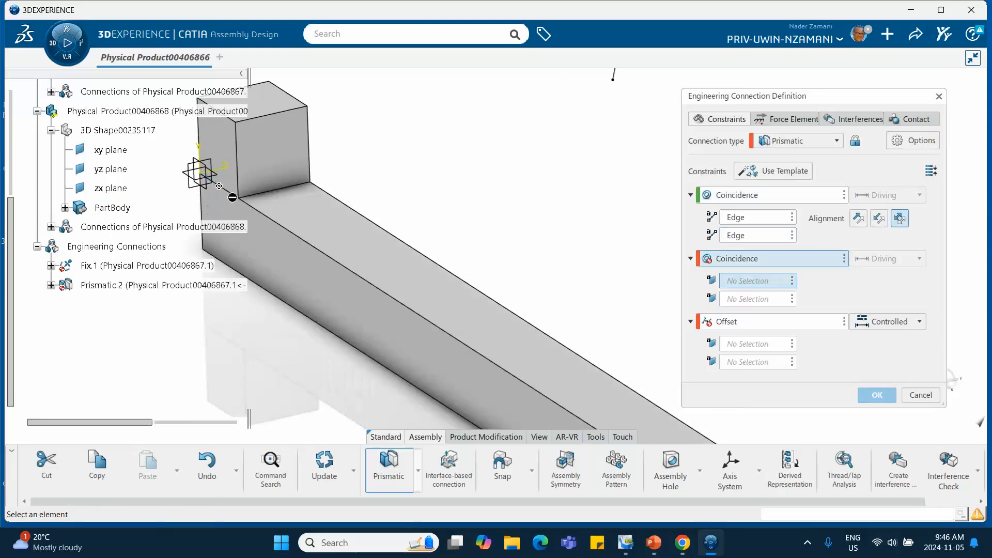
{"action": "left_click", "coordinate": [279, 257]}
{"action": "left_click", "coordinate": [228, 142]}
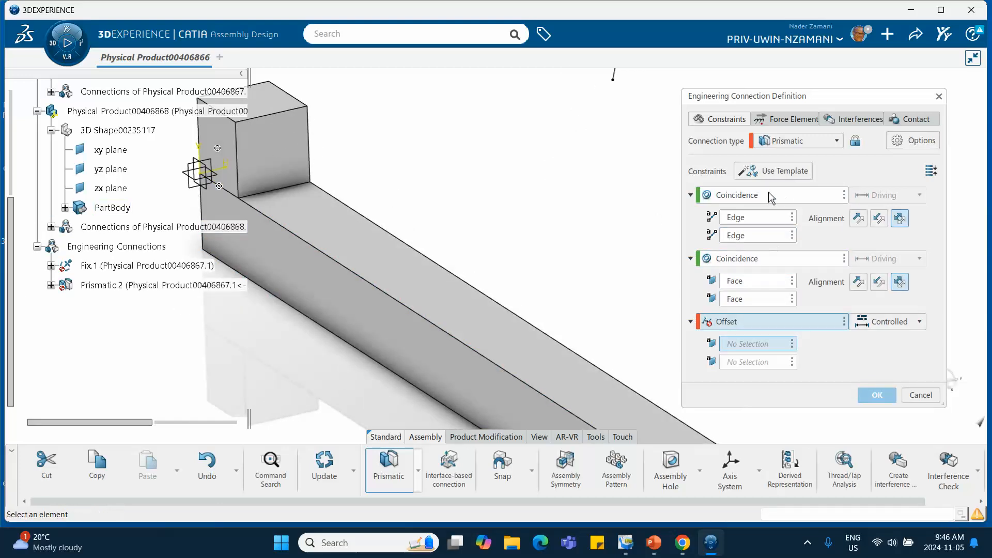
Assign the block's end face and the track's adjacent end face to the controlled offset constraint.
{"action": "middle_click_drag", "start_coordinate": [454, 281], "coordinate": [701, 287]}
{"action": "left_click", "coordinate": [472, 257]}
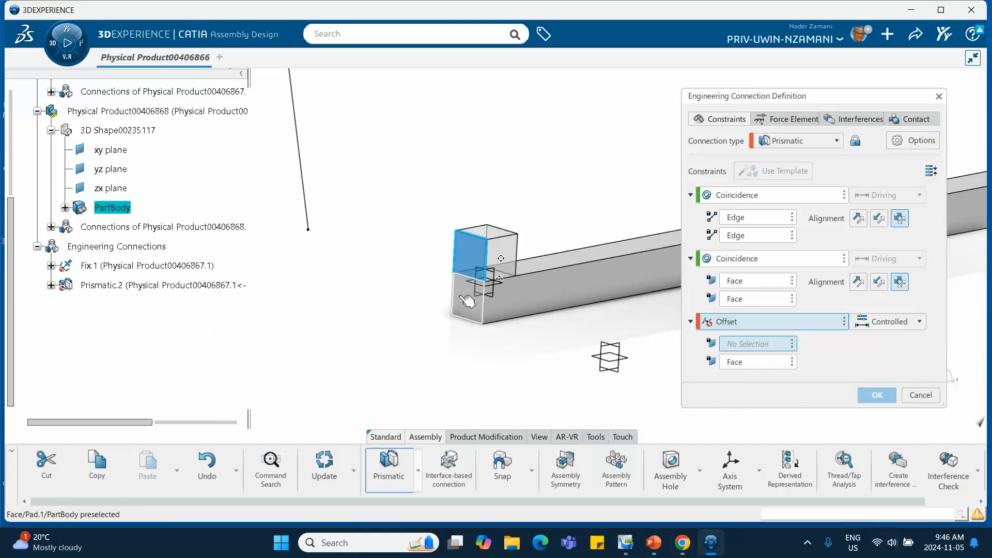
{"action": "left_click", "coordinate": [468, 304]}
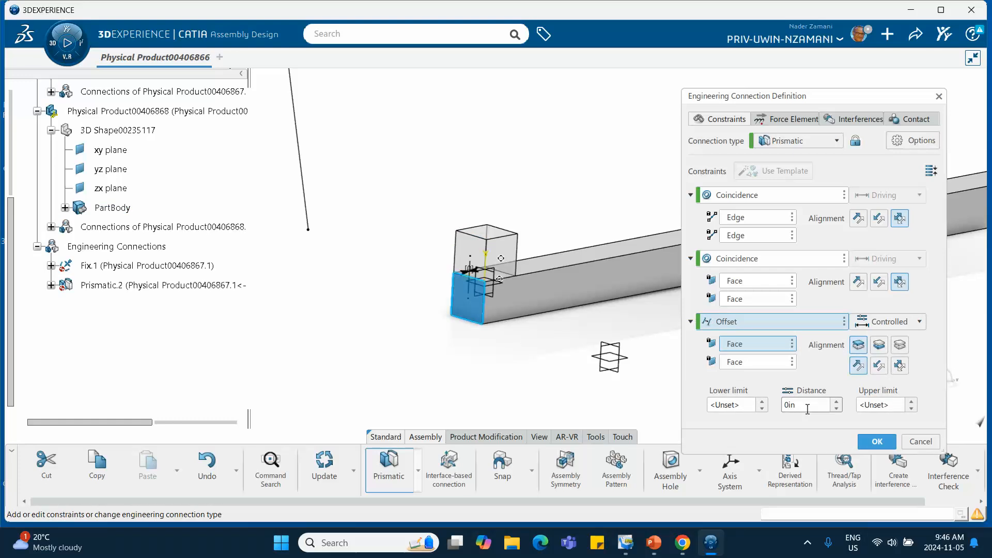
Test the controlled offset at 1 in and reset its distance to 0 in.
{"action": "left_click", "coordinate": [836, 402]}
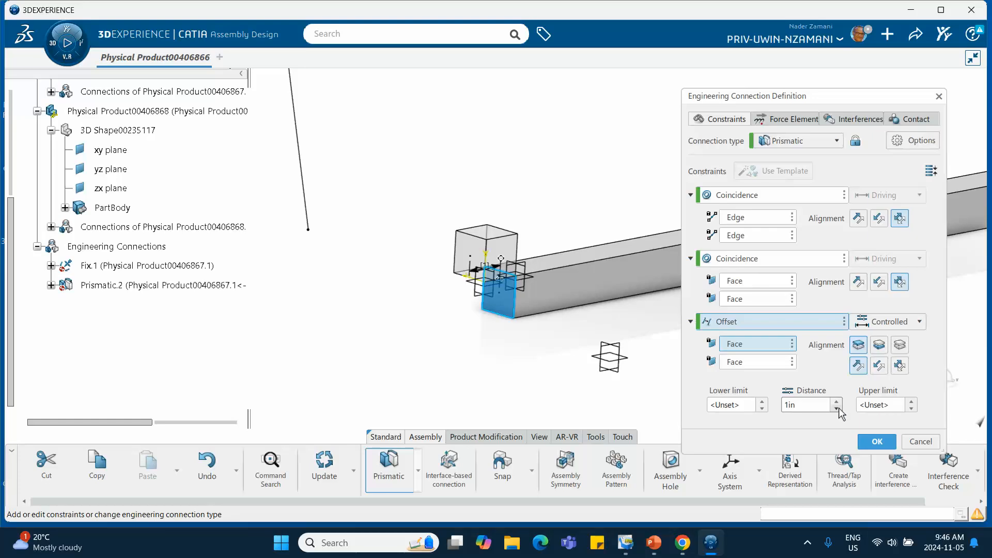
{"action": "double_click", "coordinate": [807, 405]}
{"action": "type", "text": "0"}
Finish the Prismatic connection without making check contact a specification.
{"action": "left_click", "coordinate": [872, 443]}
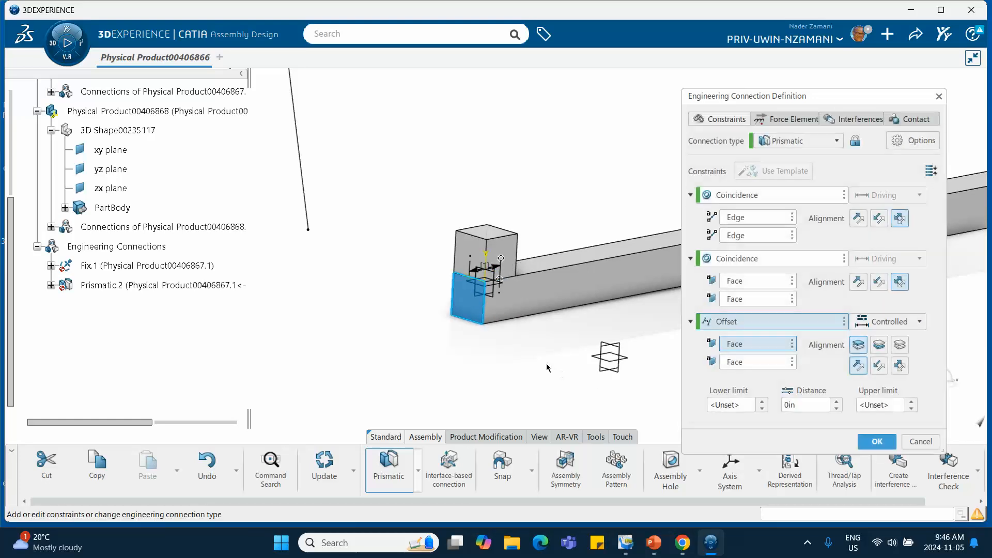
{"action": "left_click", "coordinate": [869, 443]}
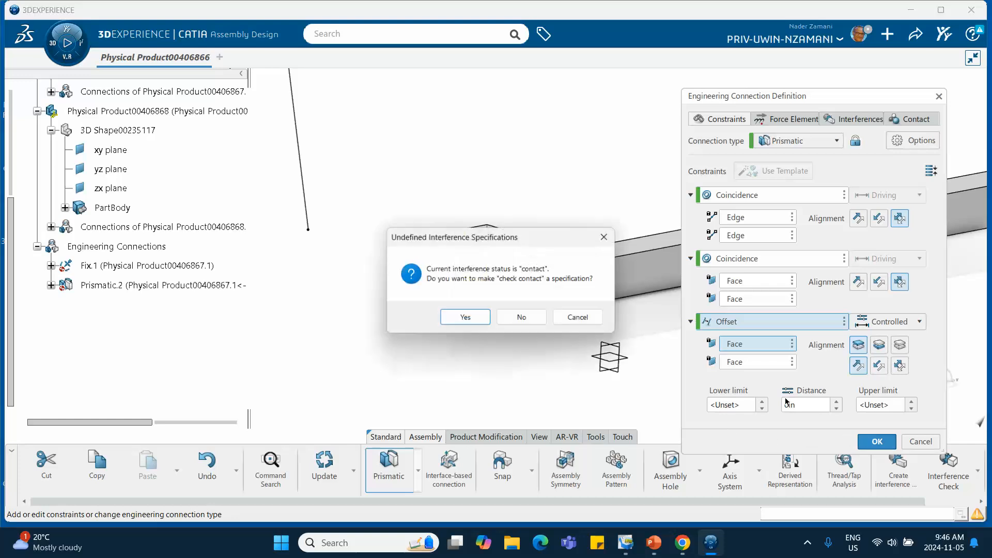
{"action": "left_click", "coordinate": [521, 317]}
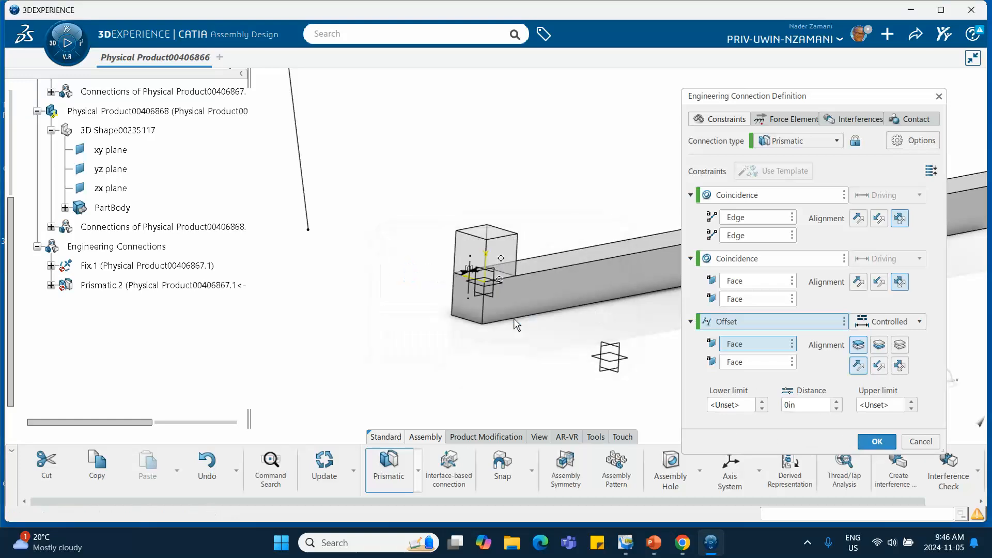
{"action": "middle_click_drag", "start_coordinate": [574, 314], "coordinate": [320, 336]}
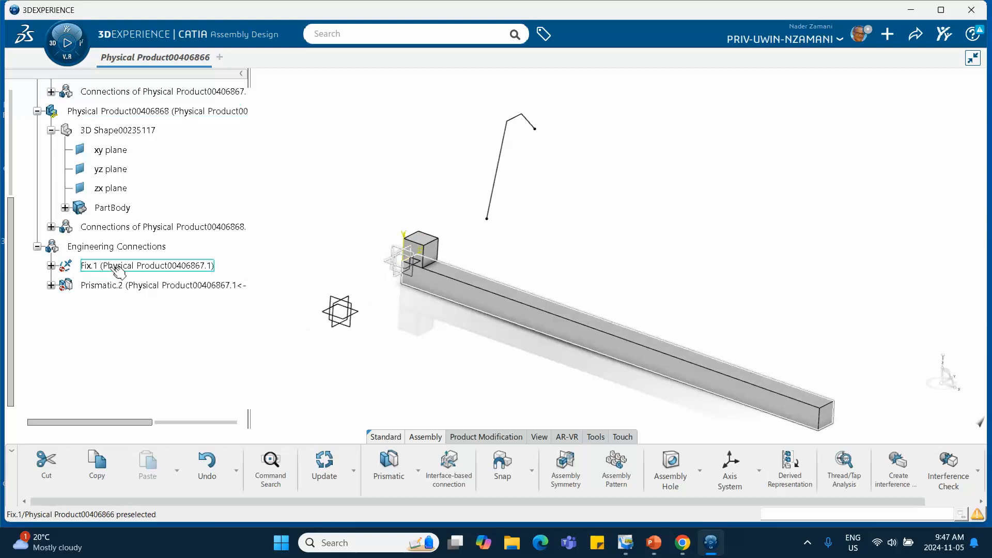
{"action": "middle_click_drag", "start_coordinate": [302, 209], "coordinate": [274, 195]}
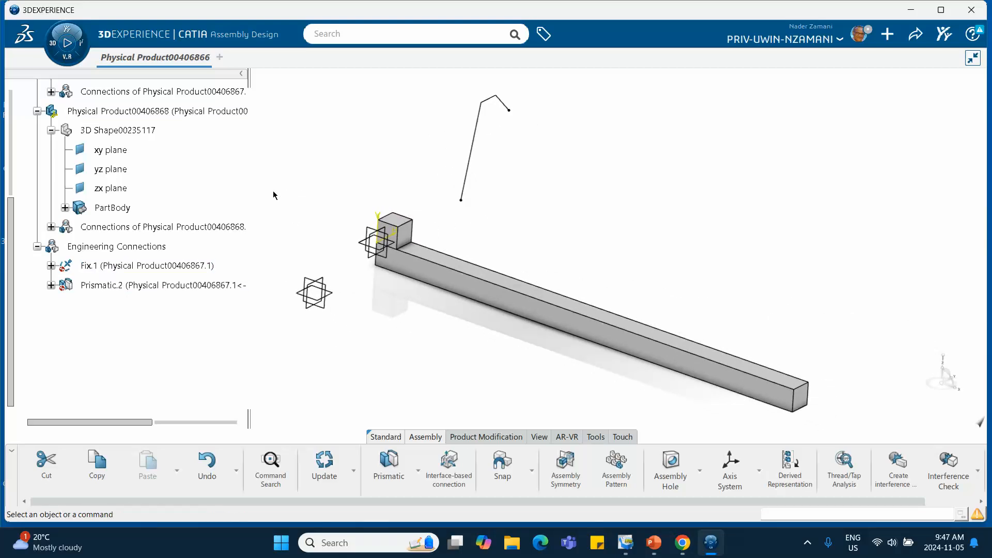
Switch to the Mechanical Systems Design app from the favorite apps.
{"action": "left_click", "coordinate": [53, 47]}
{"action": "left_click", "coordinate": [54, 48]}
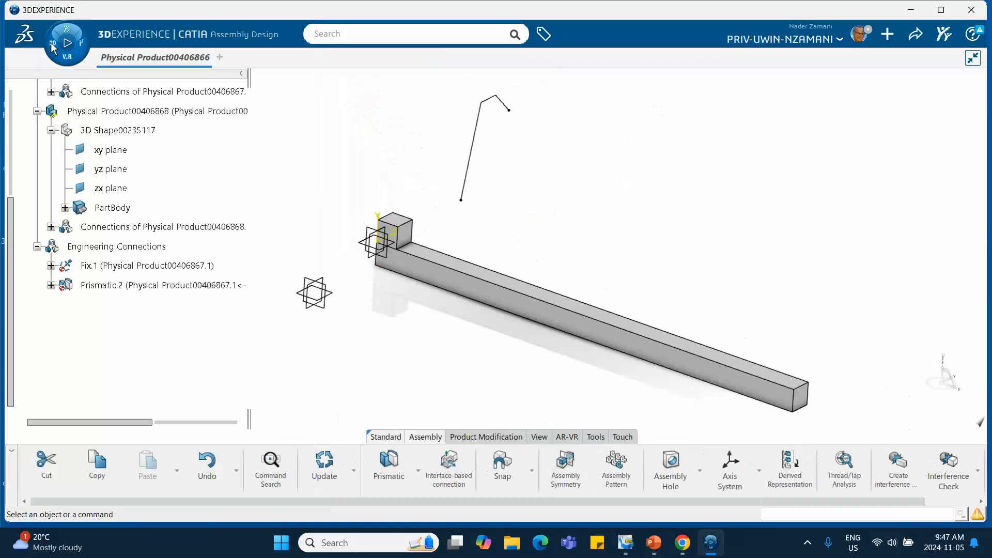
{"action": "left_click", "coordinate": [55, 48]}
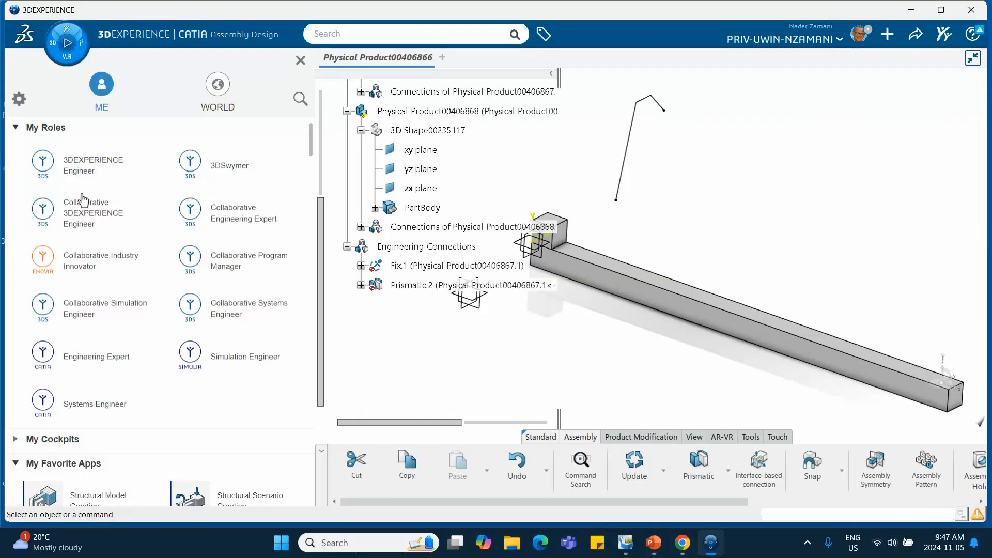
{"action": "scroll", "coordinate": [83, 202], "scroll_direction": "down", "scroll_amount": 7}
{"action": "scroll", "coordinate": [85, 209], "scroll_direction": "down", "scroll_amount": 3}
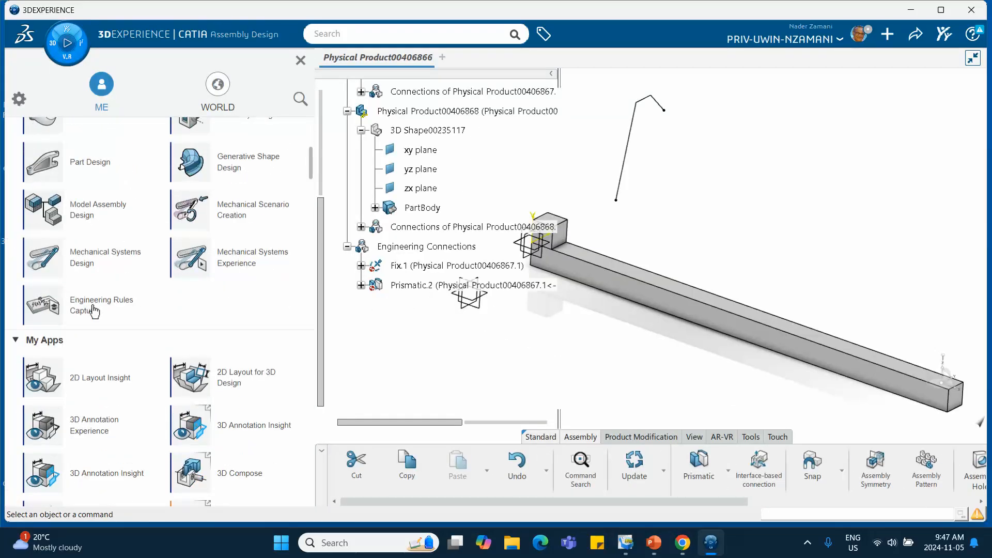
{"action": "left_click", "coordinate": [98, 266]}
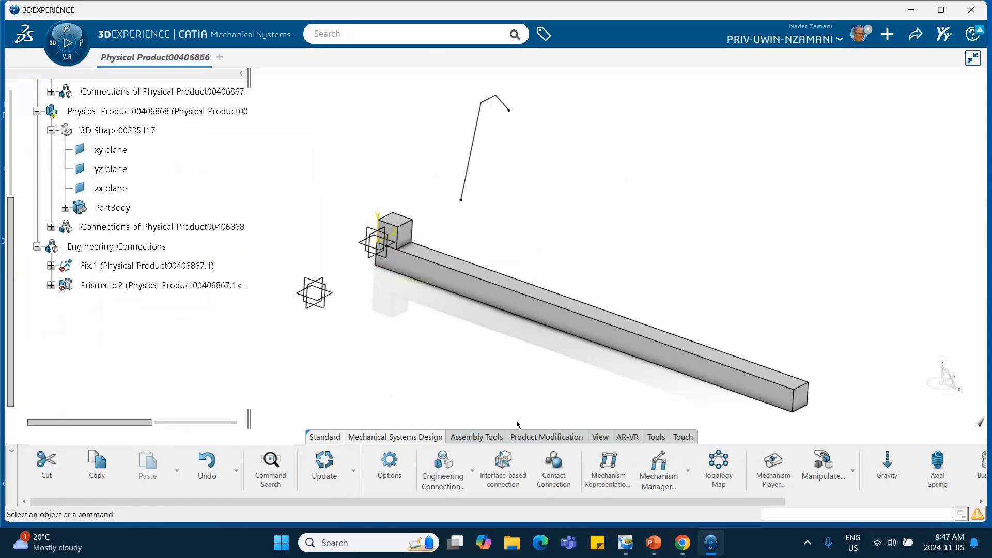
Create a mechanism representation that includes all kinematics connections and all possible kinematics commands, without linking independent submechanisms.
{"action": "left_click", "coordinate": [607, 468]}
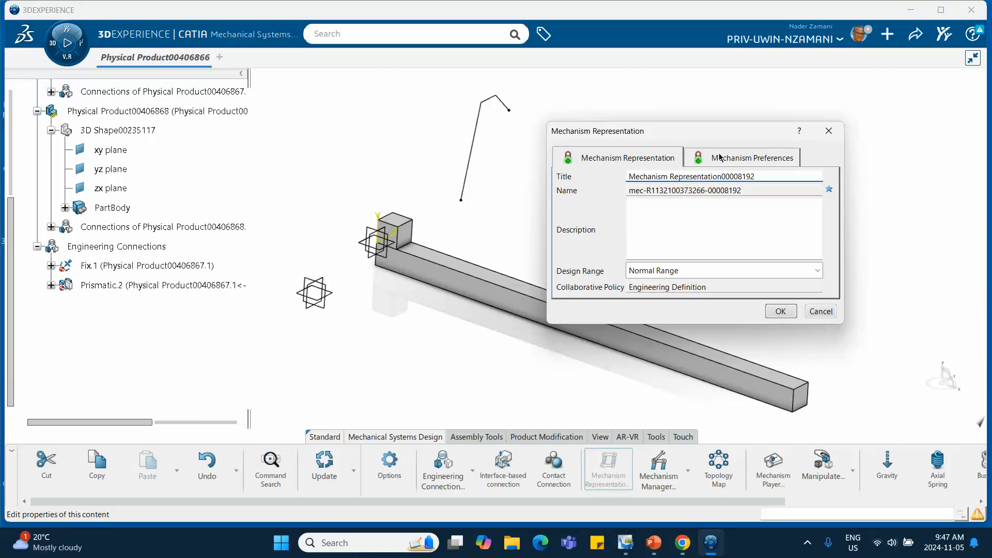
{"action": "left_click", "coordinate": [719, 157]}
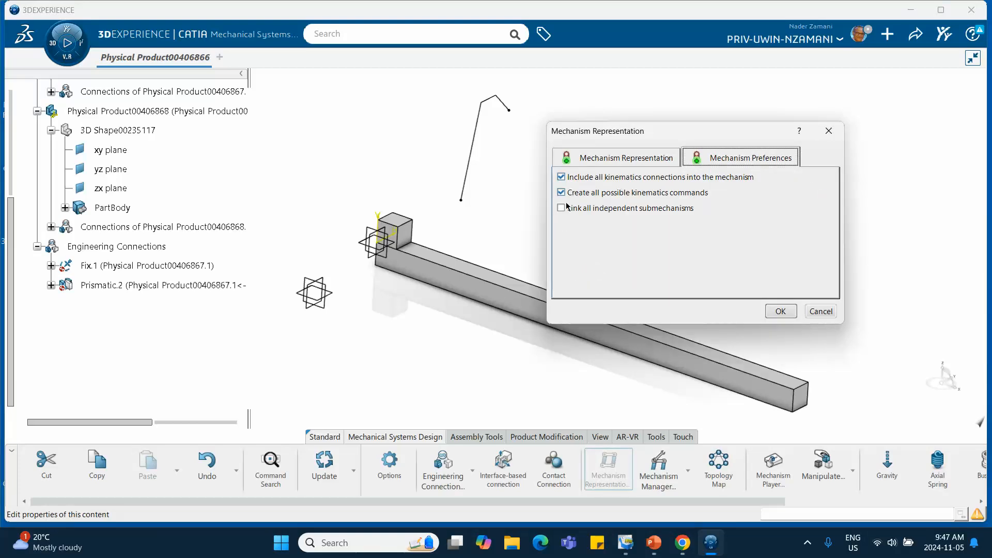
{"action": "left_click", "coordinate": [620, 159]}
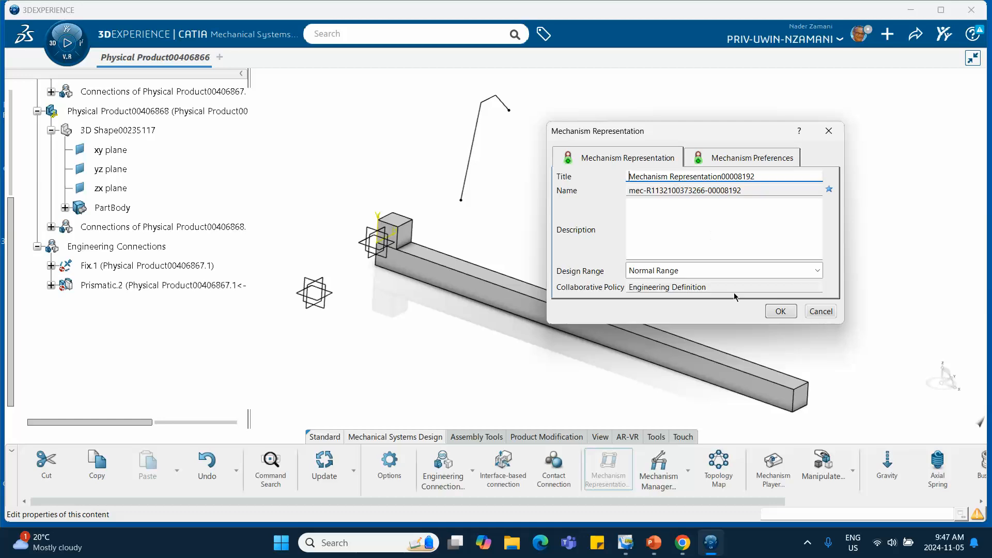
{"action": "left_click", "coordinate": [780, 311]}
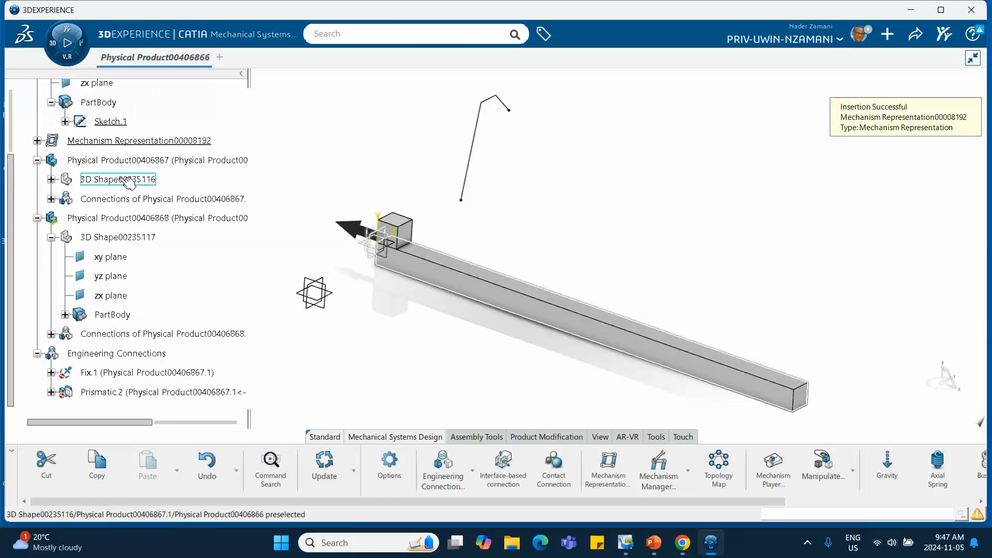
Inspect the joints and commands contained in the new mechanism representation.
{"action": "scroll", "coordinate": [101, 173], "scroll_direction": "up", "scroll_amount": 1}
{"action": "scroll", "coordinate": [34, 138], "scroll_direction": "down", "scroll_amount": 2}
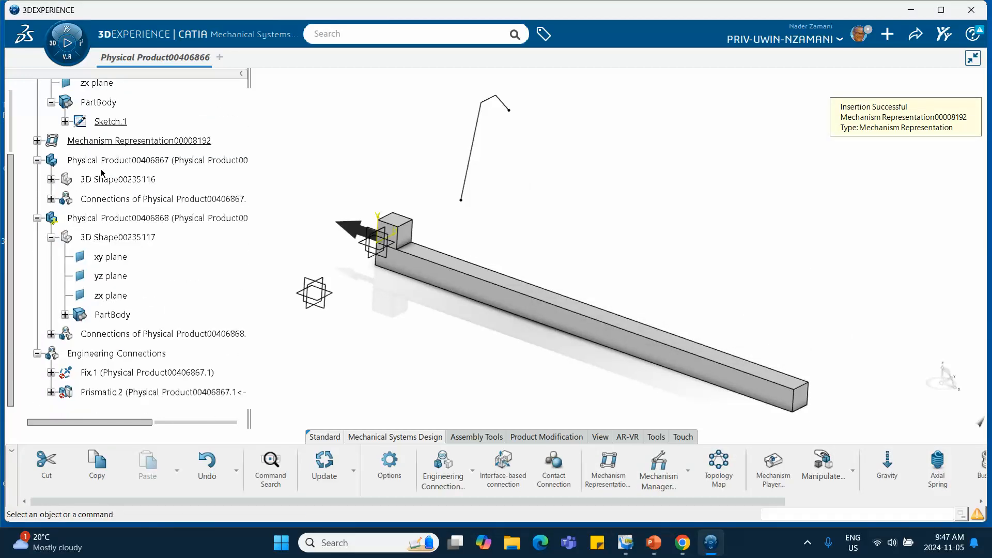
{"action": "left_click", "coordinate": [37, 140]}
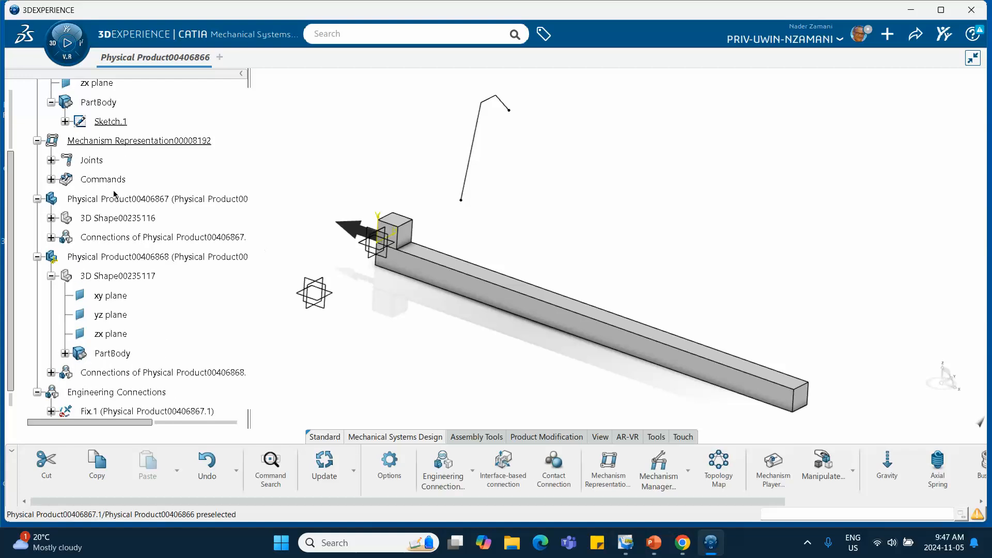
{"action": "left_click", "coordinate": [51, 160]}
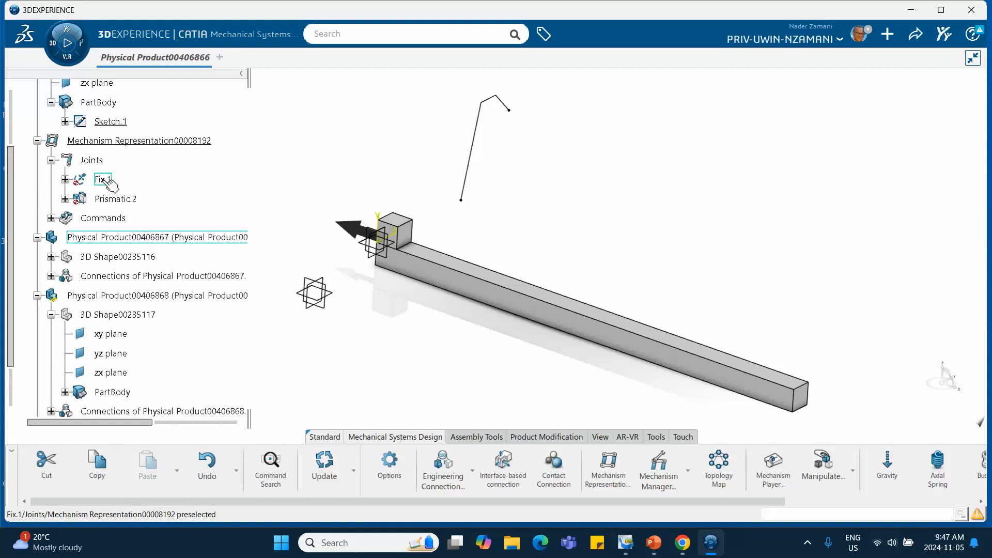
{"action": "left_click", "coordinate": [51, 218]}
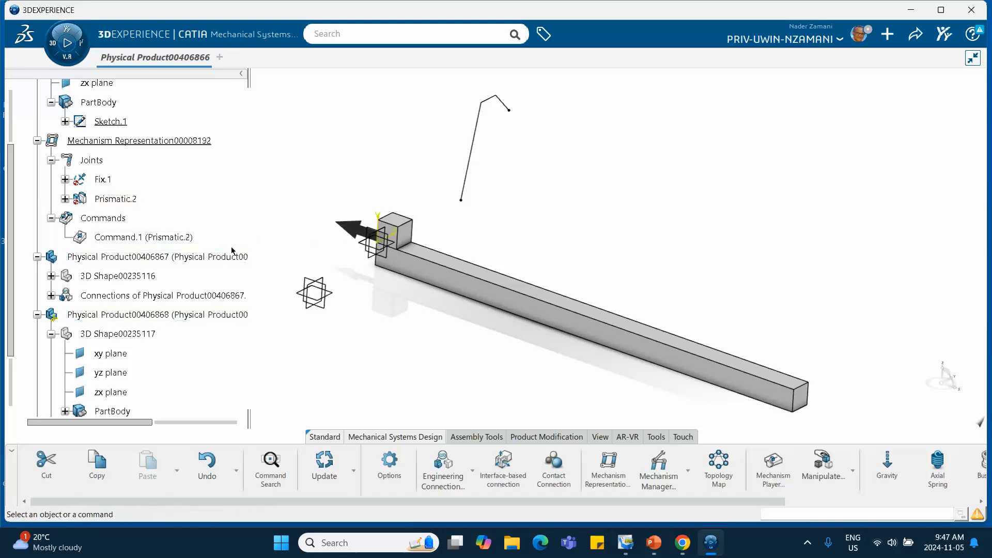
Reverse the orientation of the prismatic joint's command so that its arrow points along the track.
{"action": "right_click", "coordinate": [176, 238]}
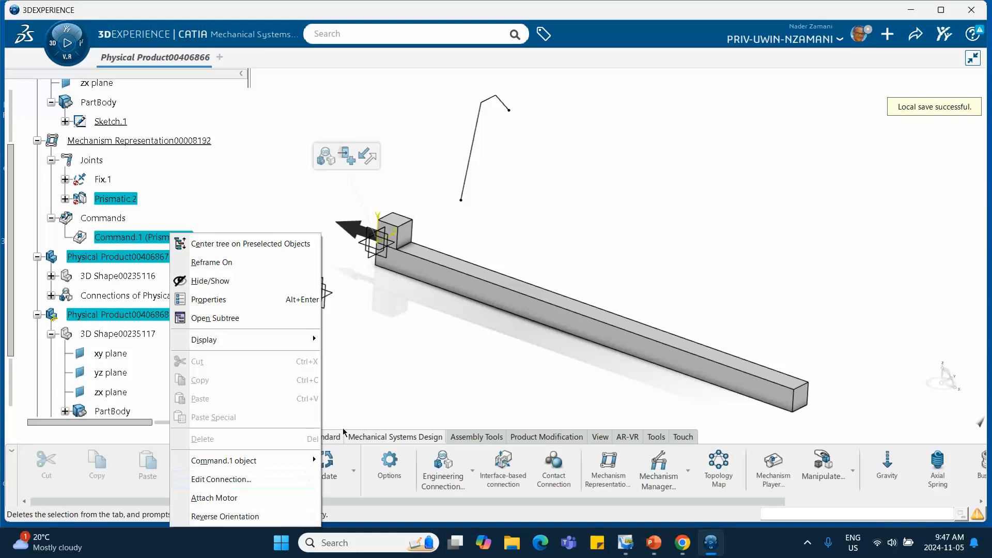
{"action": "left_click", "coordinate": [234, 517]}
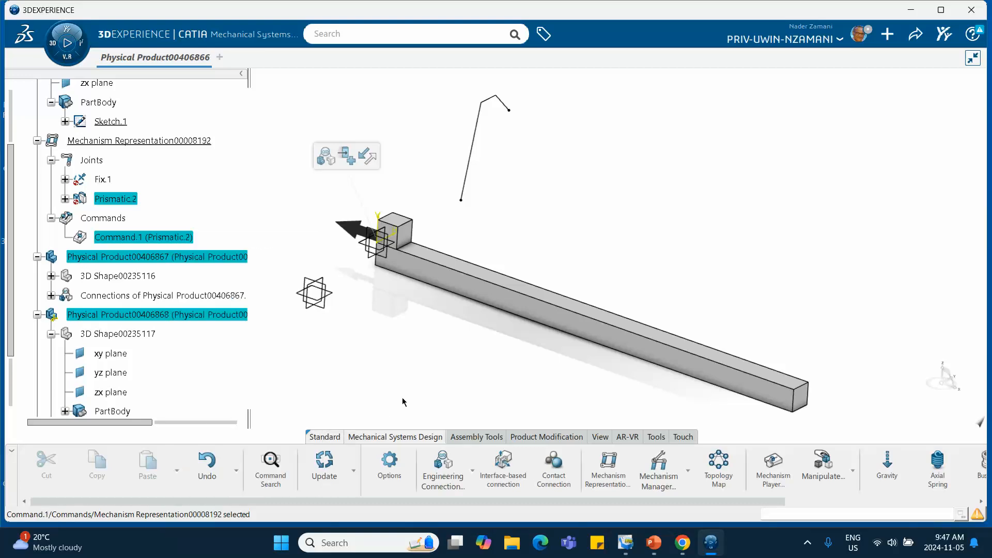
{"action": "left_click", "coordinate": [341, 226]}
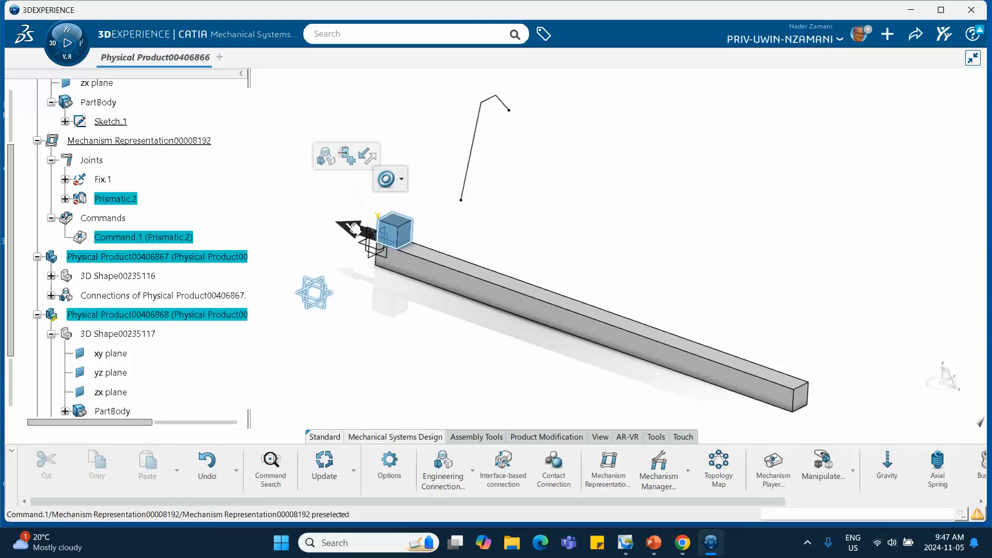
{"action": "left_click", "coordinate": [372, 159]}
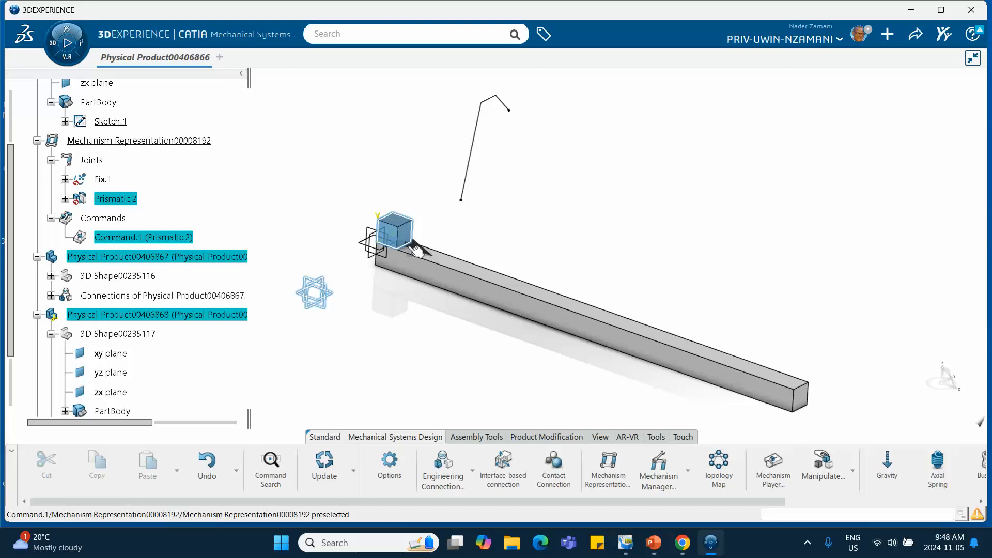
{"action": "right_click", "coordinate": [144, 238]}
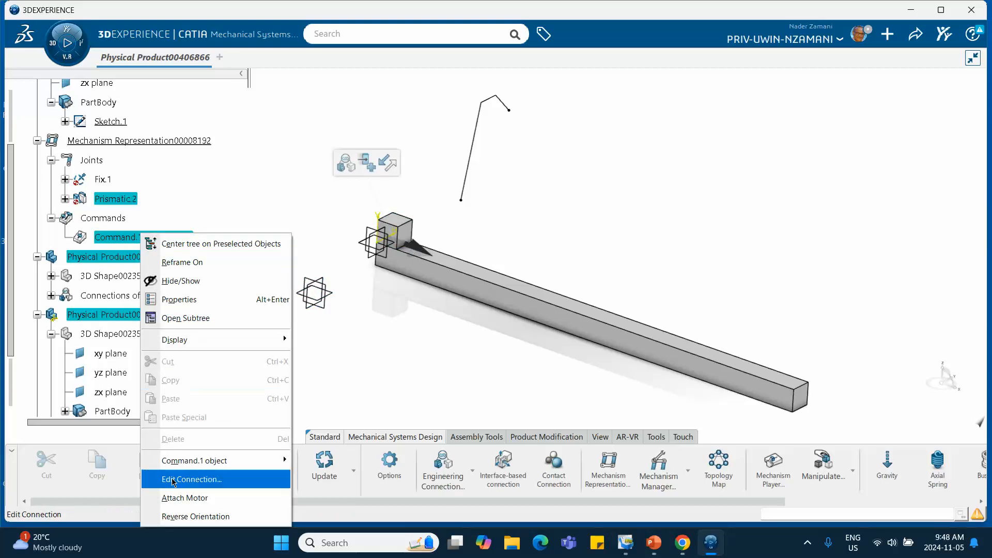
{"action": "left_click", "coordinate": [374, 405]}
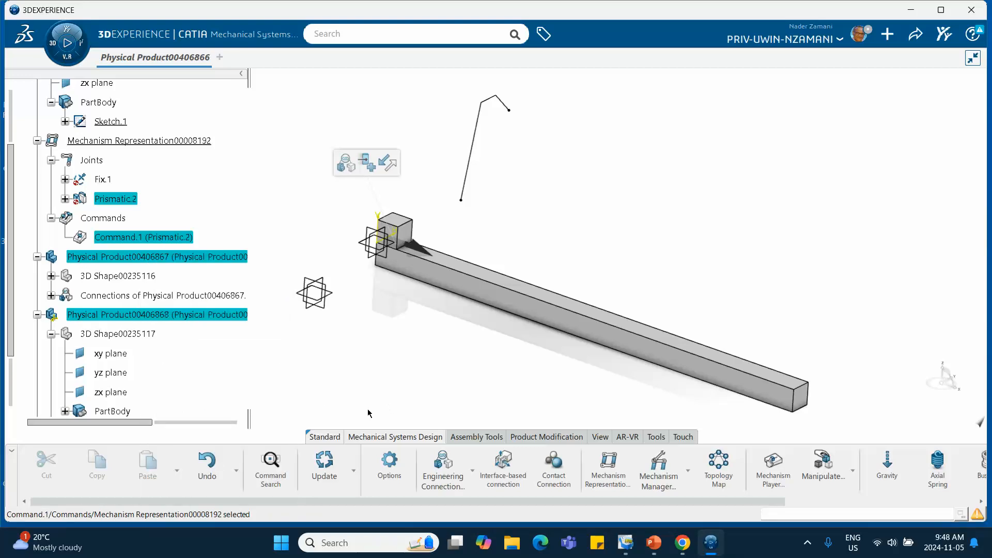
{"action": "left_click", "coordinate": [369, 358]}
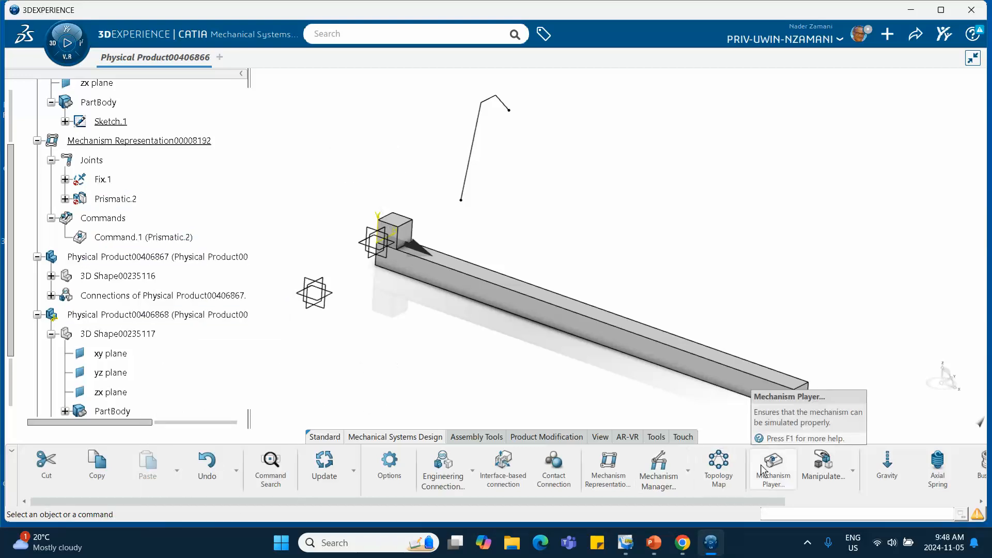
Test the prismatic command in the Mechanism Player at about 3.19 in and -2.95 in, resetting the block after each move.
{"action": "middle_click_drag", "start_coordinate": [612, 382], "coordinate": [561, 364]}
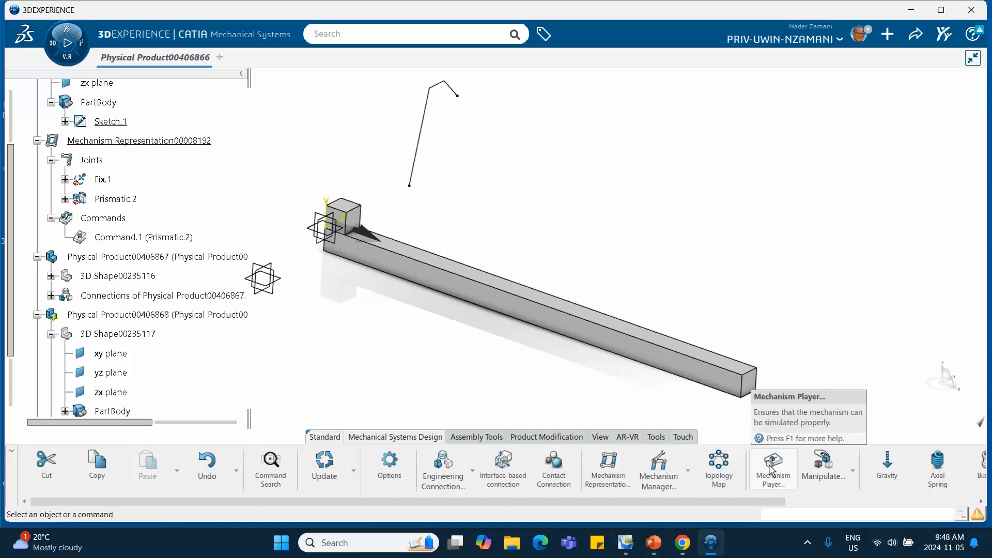
{"action": "left_click", "coordinate": [771, 467]}
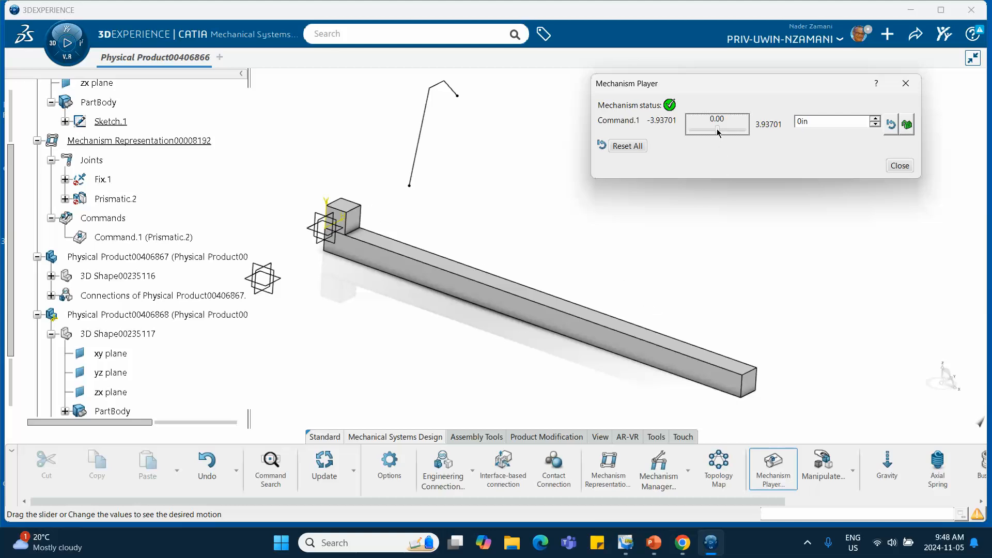
{"action": "left_click_drag", "start_coordinate": [717, 129], "coordinate": [742, 132]}
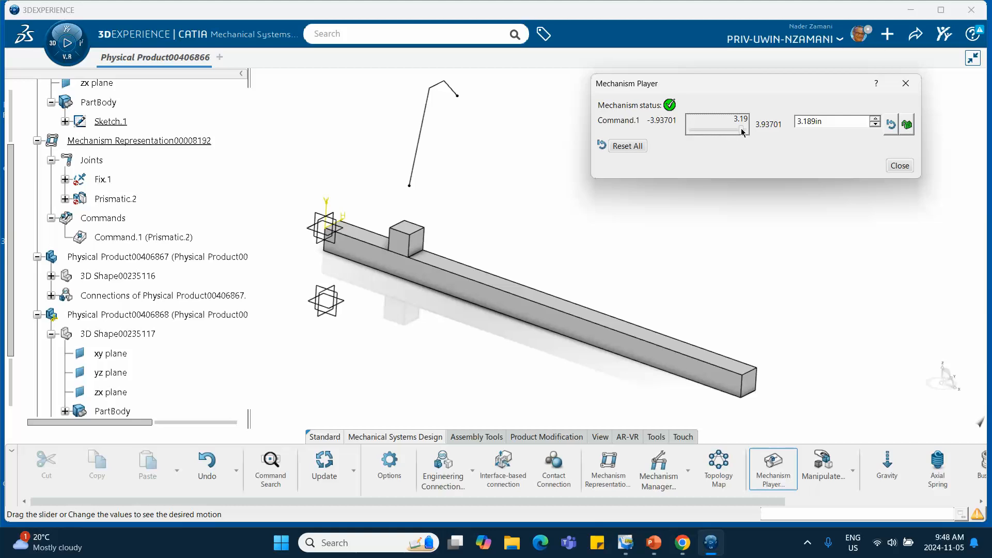
{"action": "left_click", "coordinate": [633, 146]}
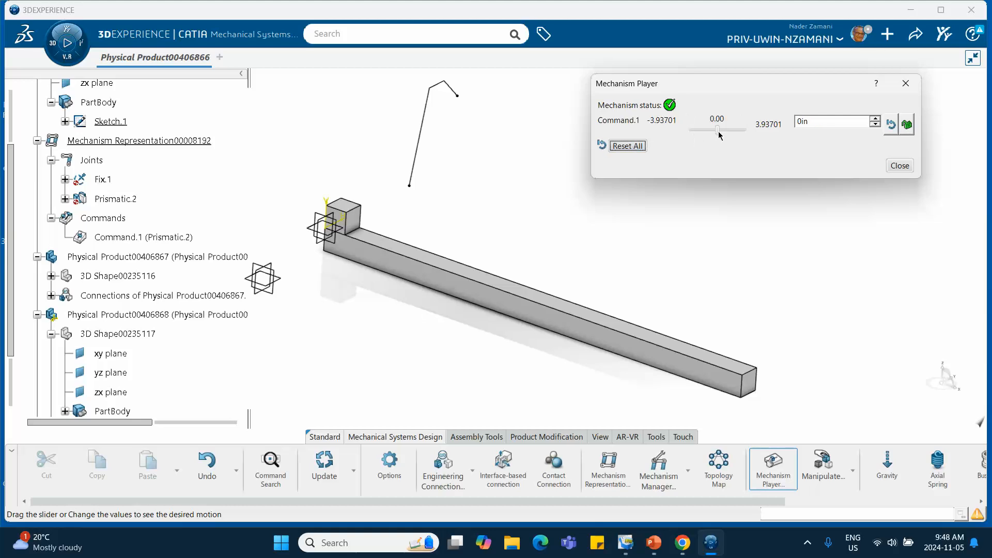
{"action": "left_click_drag", "start_coordinate": [721, 134], "coordinate": [696, 134]}
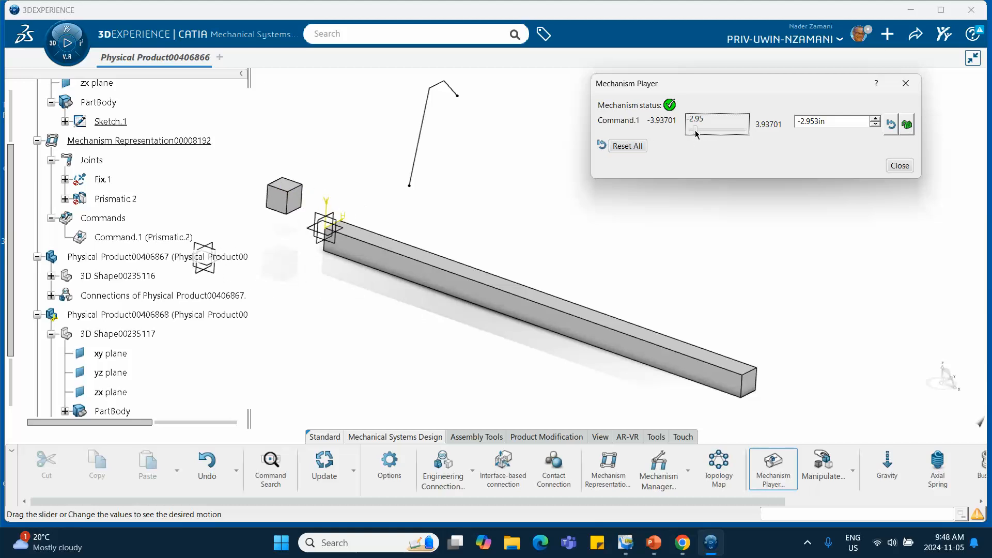
{"action": "left_click", "coordinate": [621, 147]}
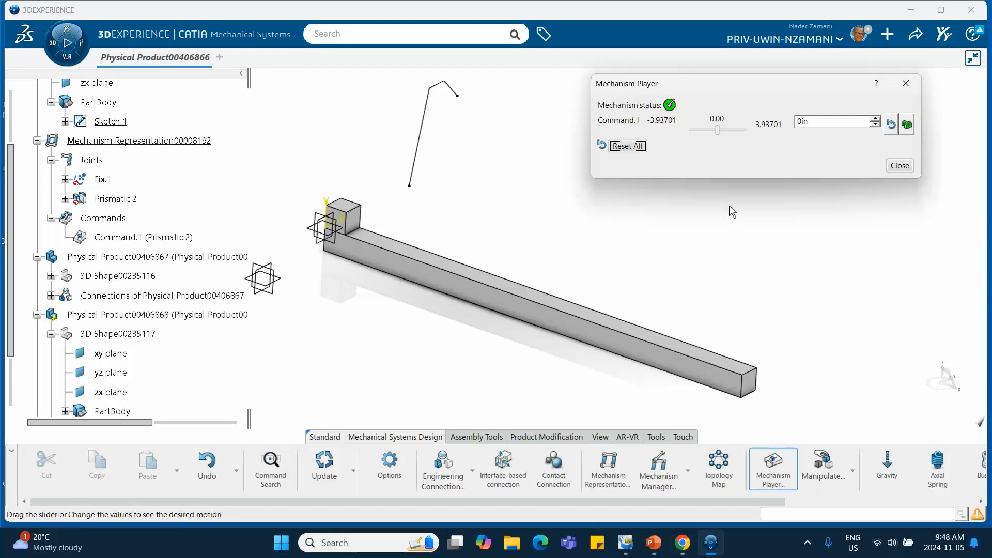
{"action": "left_click", "coordinate": [899, 167]}
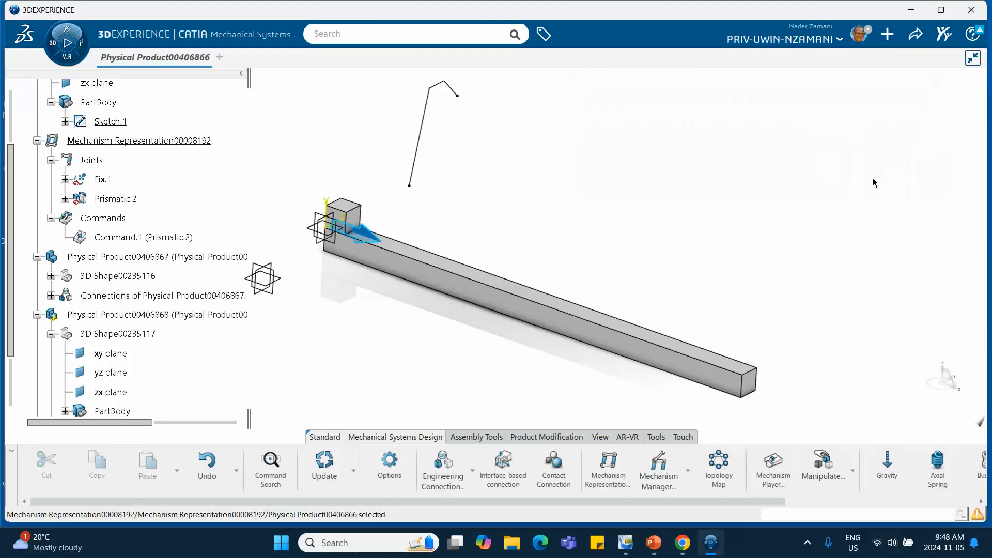
Create a kinematics simulation of the product in the Mechanical Systems Experience app, without adding a mechanism or kinematics scenario.
{"action": "middle_click_drag", "start_coordinate": [675, 231], "coordinate": [652, 229]}
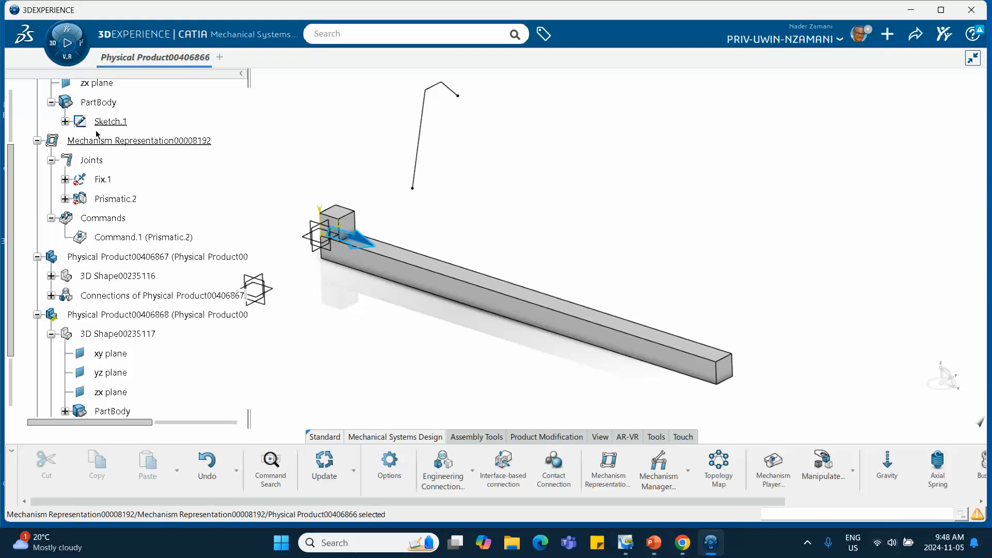
{"action": "left_click", "coordinate": [67, 32]}
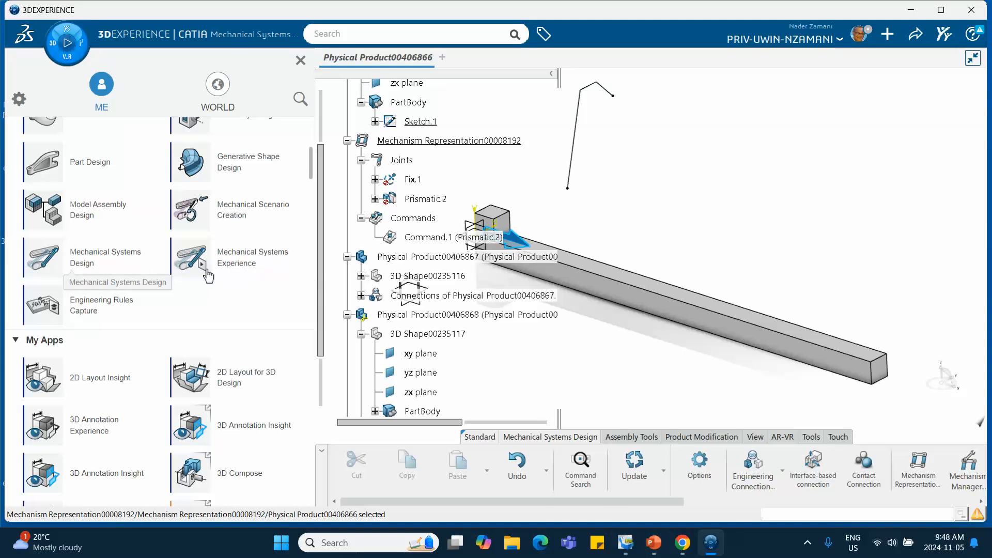
{"action": "left_click", "coordinate": [225, 264]}
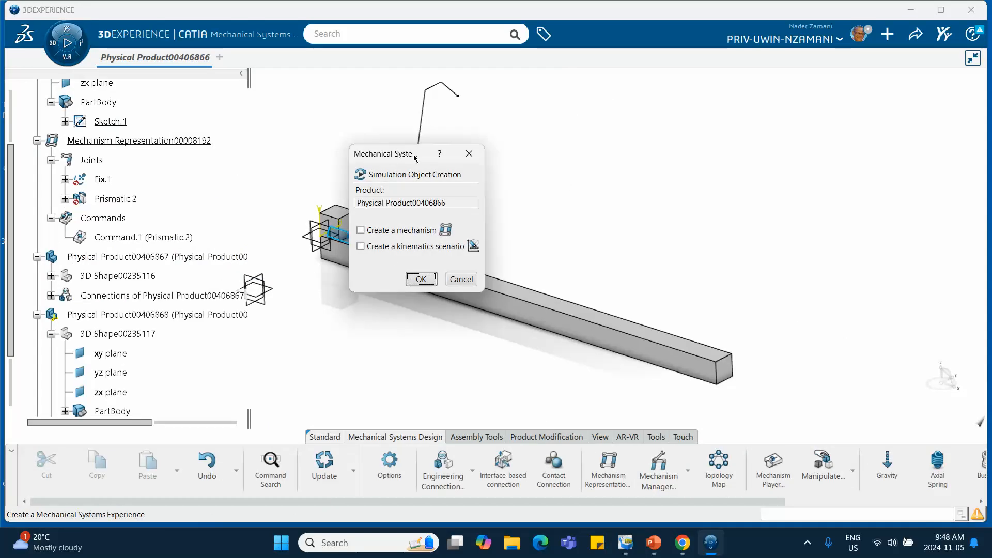
{"action": "left_click", "coordinate": [420, 279]}
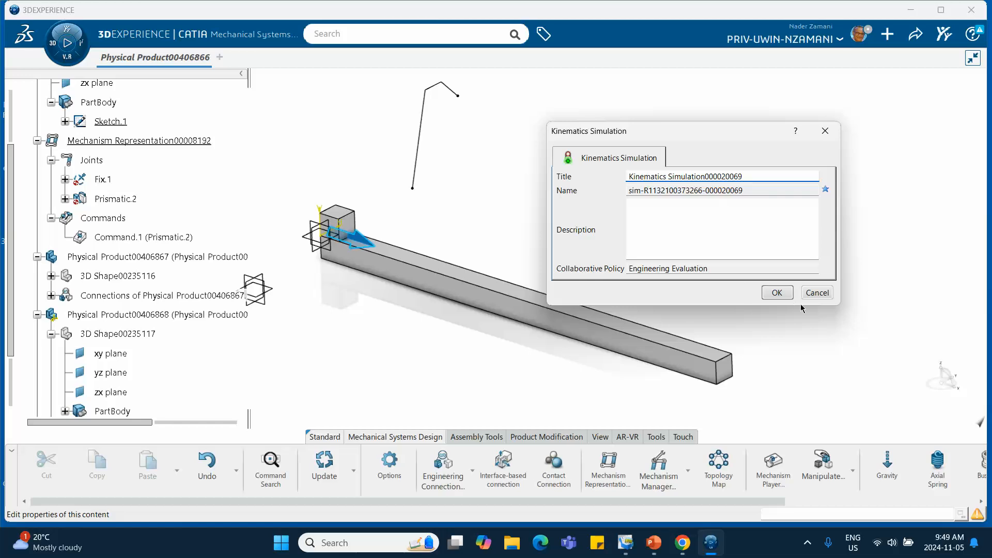
{"action": "left_click", "coordinate": [777, 293]}
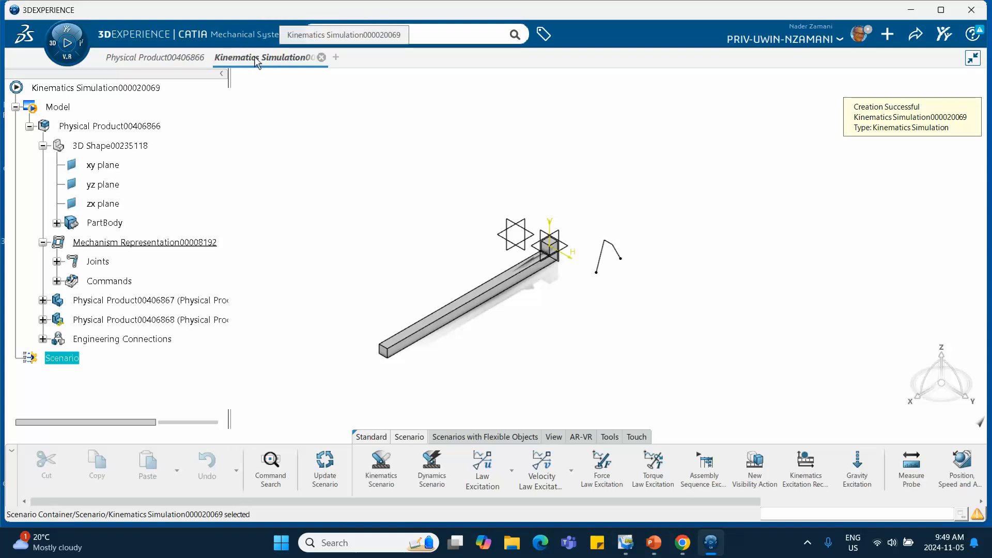
{"action": "scroll", "coordinate": [170, 200], "scroll_direction": "down", "scroll_amount": 1}
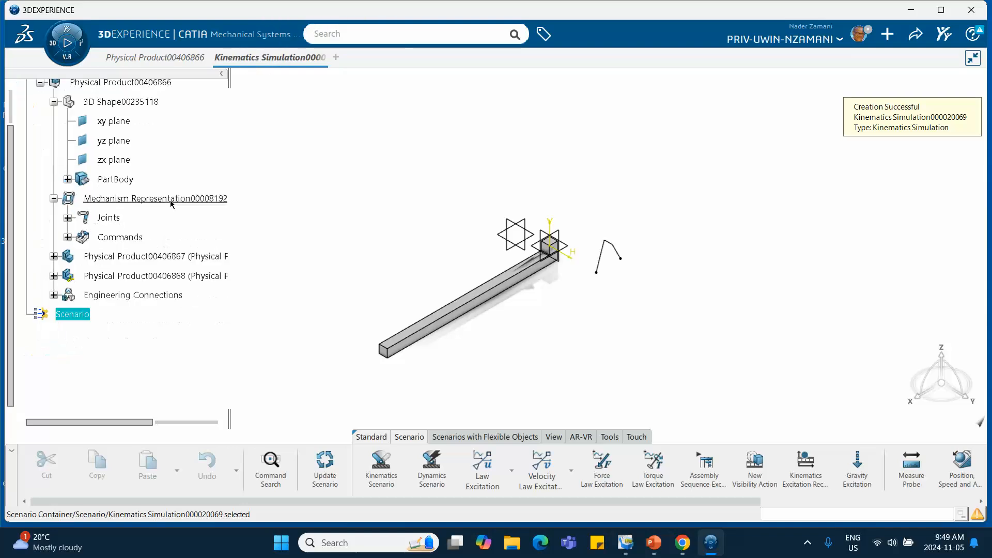
{"action": "middle_click_drag", "start_coordinate": [383, 235], "coordinate": [401, 181]}
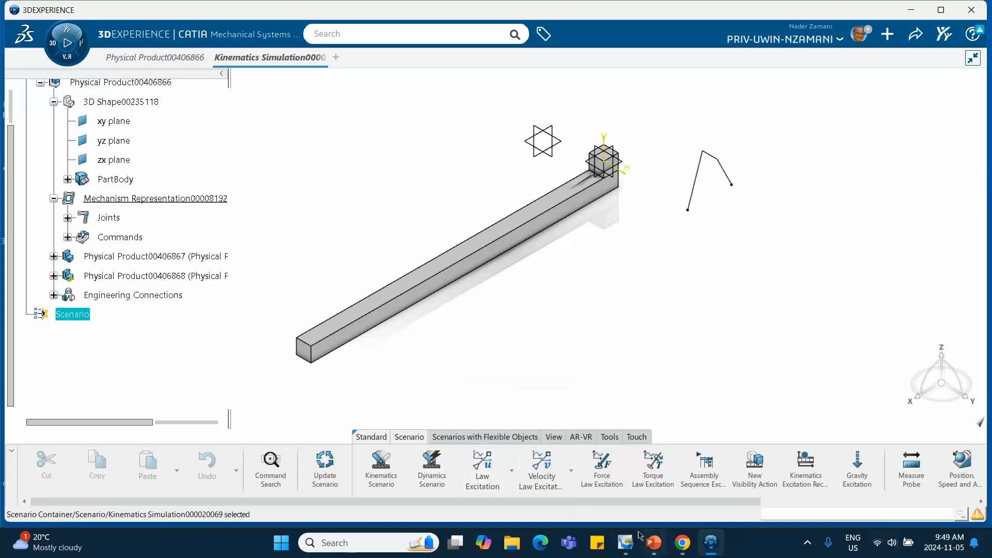
Switch to PowerPoint, review the scaled-law and Sketch-Law Excitation overview slides, and return to 3DEXPERIENCE.
{"action": "left_click", "coordinate": [652, 543]}
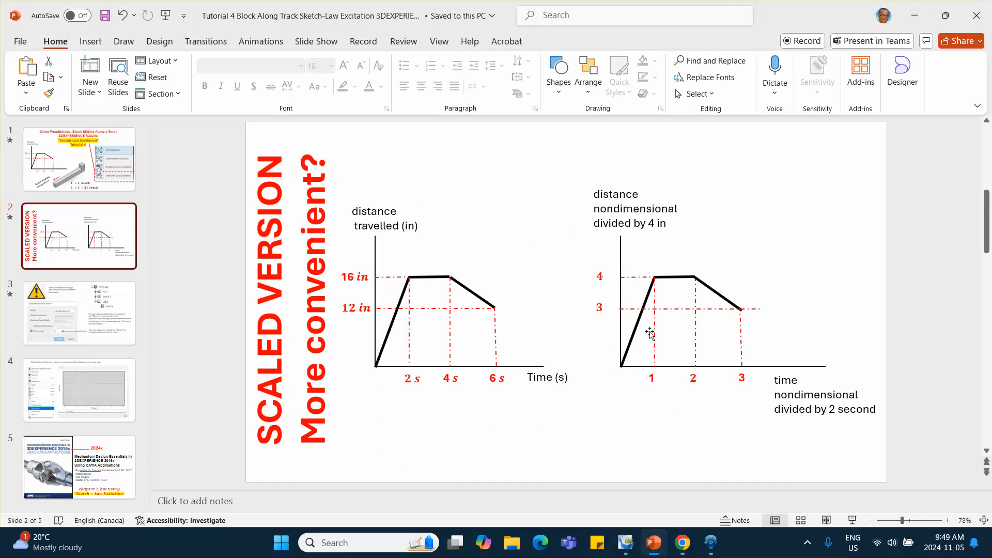
{"action": "key", "text": "Page_Up"}
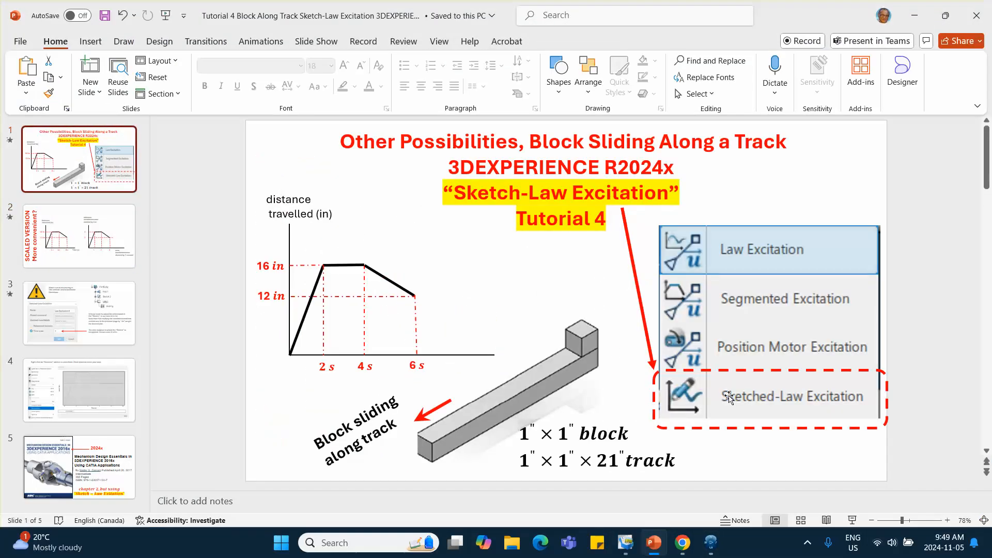
{"action": "left_click", "coordinate": [913, 18]}
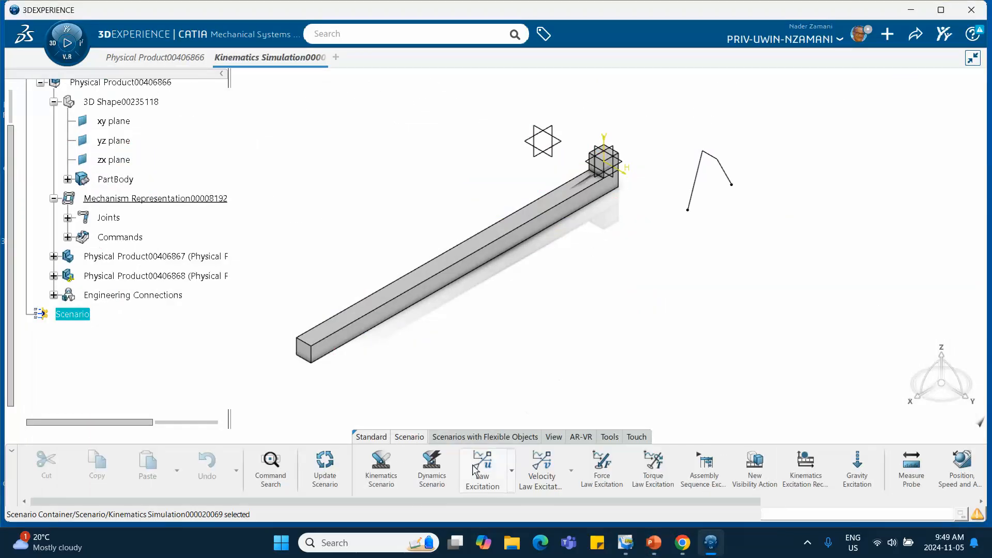
Start a Sketched-Law Excitation in the scenario and select the prismatic joint's Command.1 as its piloted command.
{"action": "left_click", "coordinate": [511, 470]}
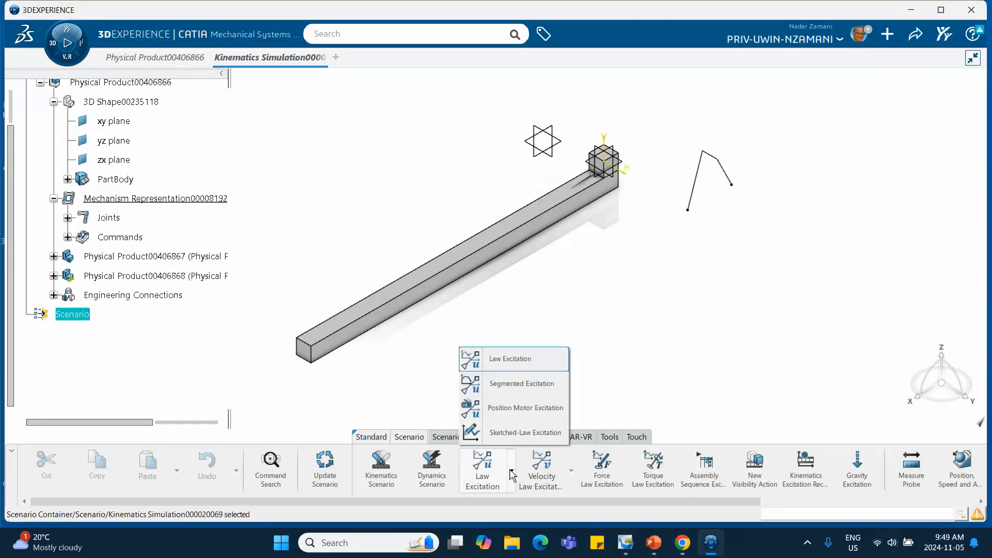
{"action": "left_click", "coordinate": [500, 435]}
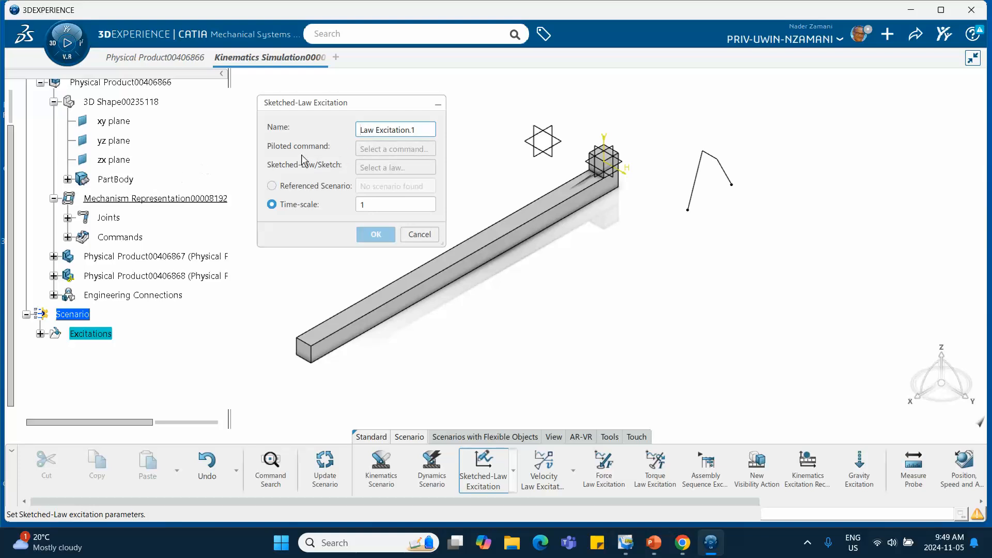
{"action": "scroll", "coordinate": [146, 181], "scroll_direction": "up", "scroll_amount": 3}
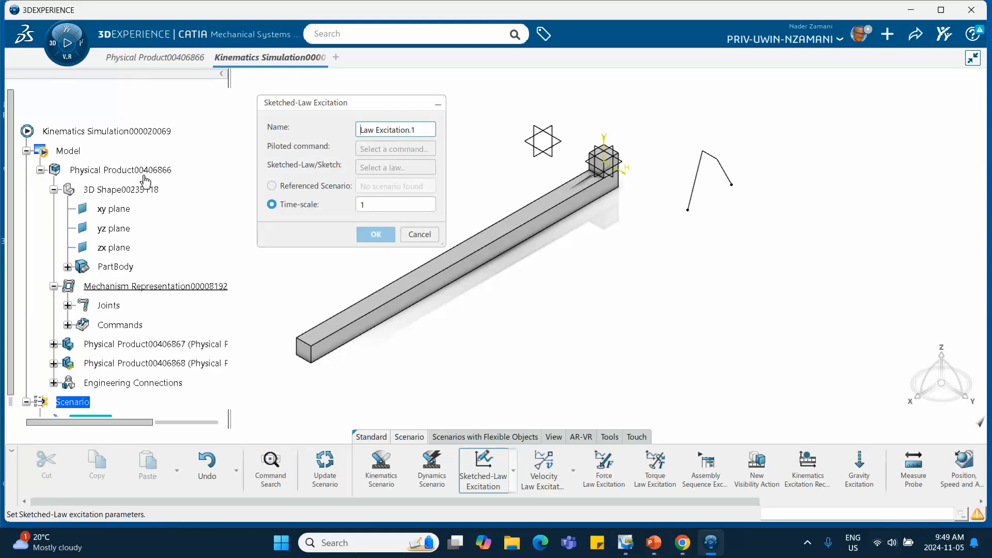
{"action": "scroll", "coordinate": [146, 182], "scroll_direction": "down", "scroll_amount": 2}
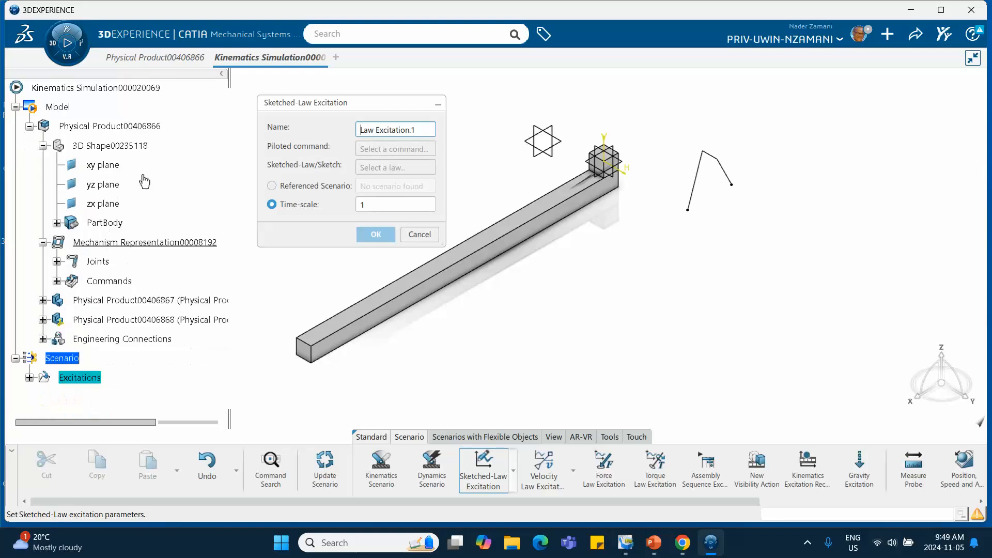
{"action": "left_click", "coordinate": [56, 281]}
{"action": "left_click", "coordinate": [56, 261]}
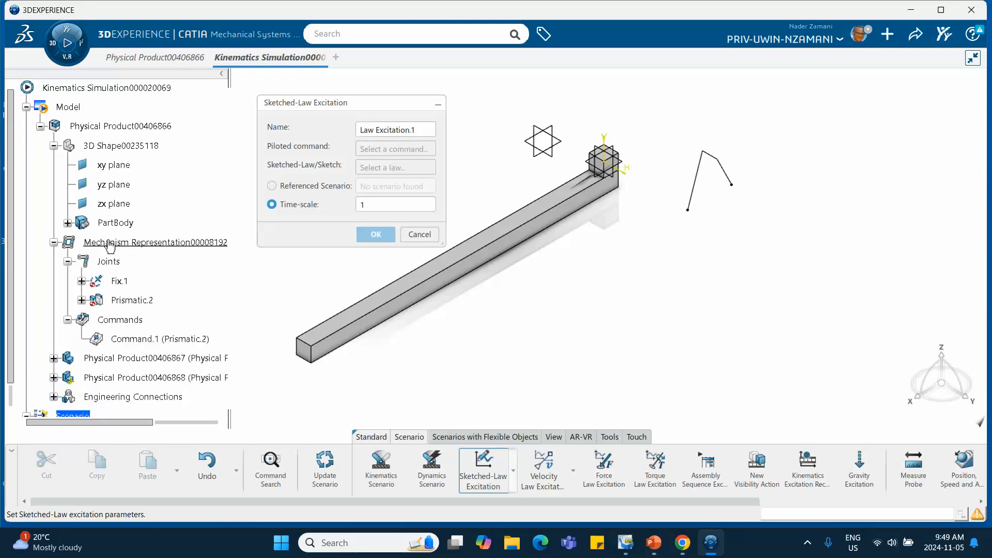
{"action": "scroll", "coordinate": [149, 219], "scroll_direction": "down", "scroll_amount": 2}
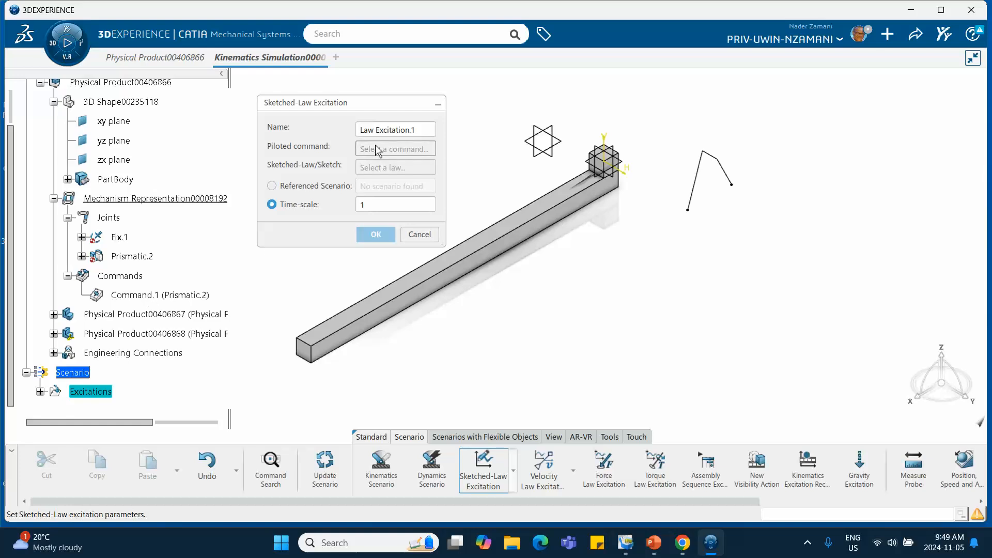
{"action": "left_click", "coordinate": [170, 295]}
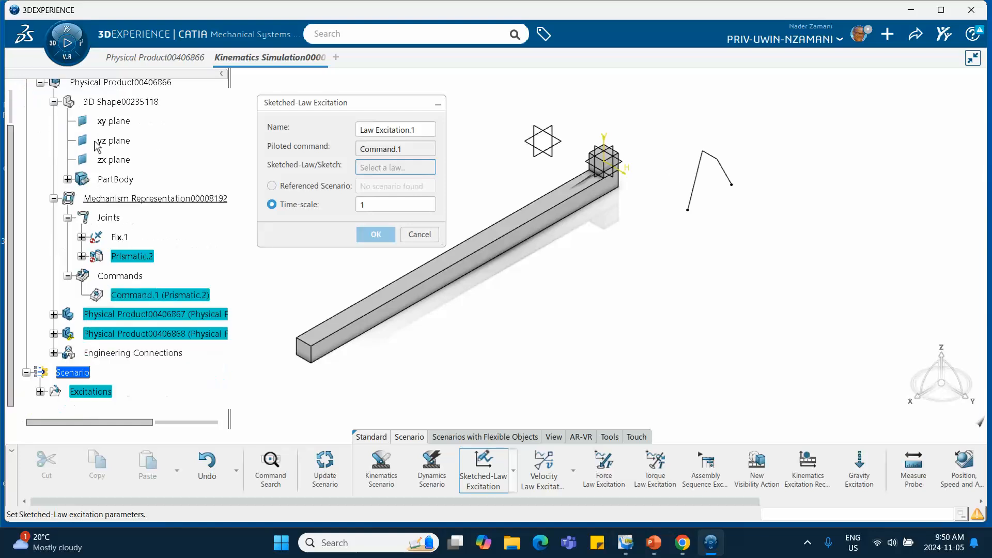
Complete the excitation with Sketch.1 from the PartBody as the law and a time-scale of 6, checking the distance-time slide in PowerPoint.
{"action": "left_click", "coordinate": [67, 179]}
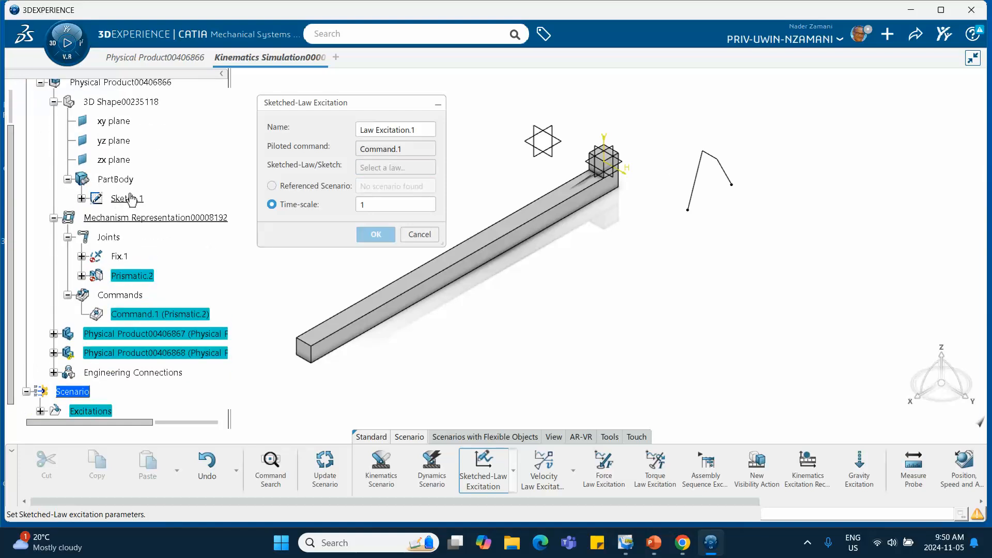
{"action": "left_click", "coordinate": [54, 101]}
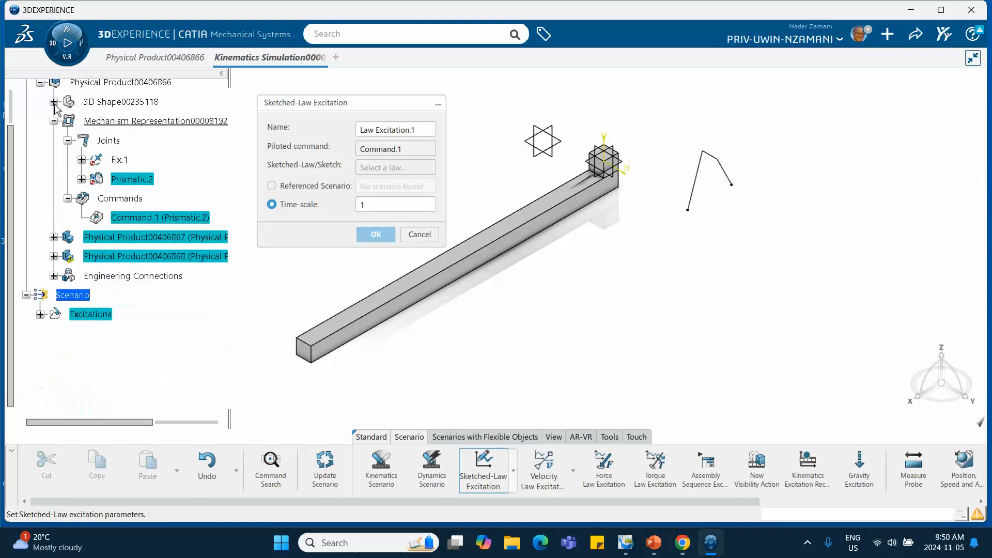
{"action": "left_click", "coordinate": [54, 101]}
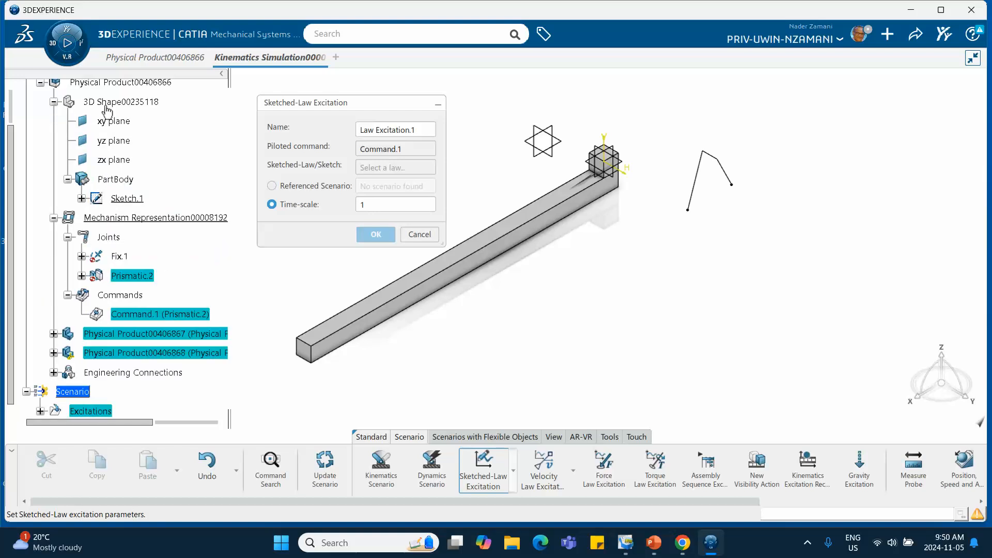
{"action": "left_click", "coordinate": [130, 201]}
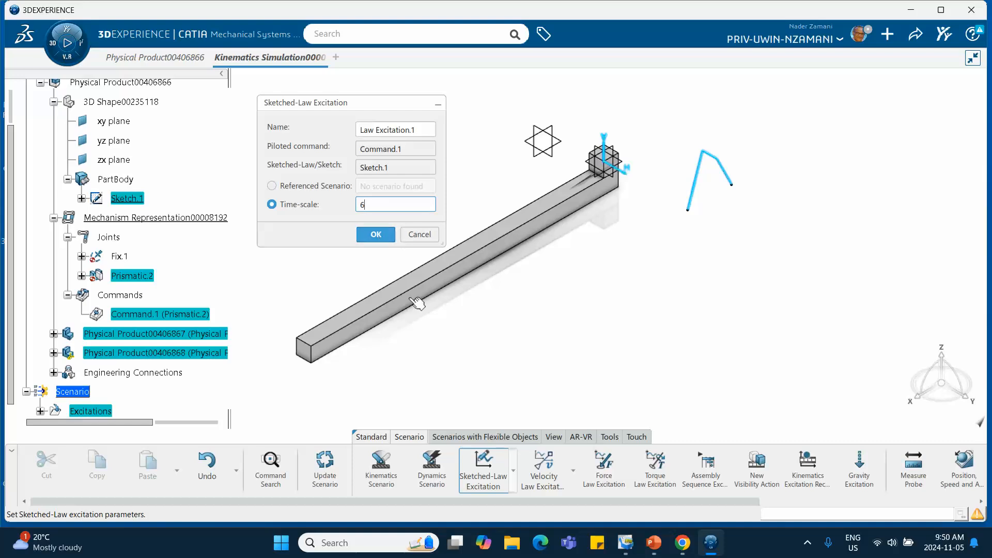
{"action": "left_click", "coordinate": [653, 542]}
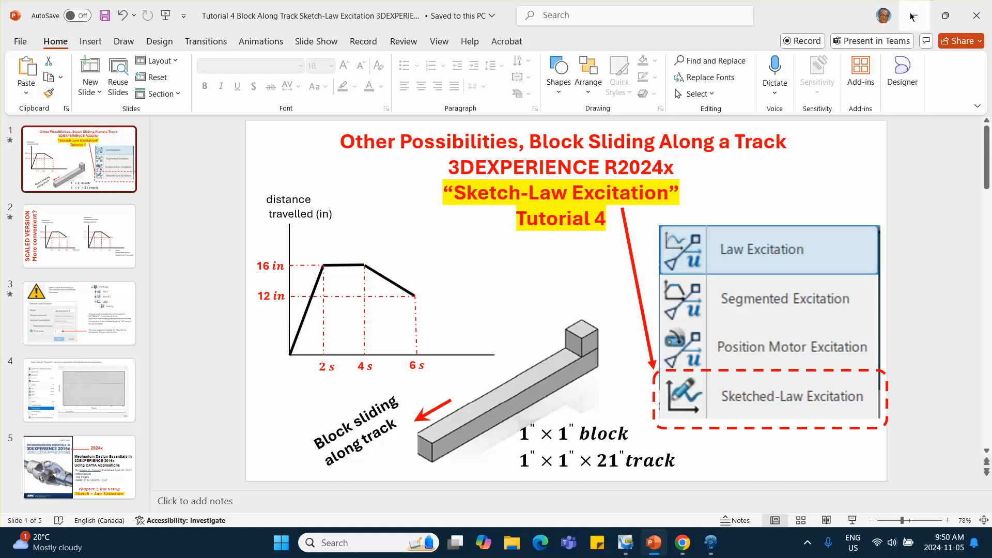
{"action": "key", "text": "alt+Tab"}
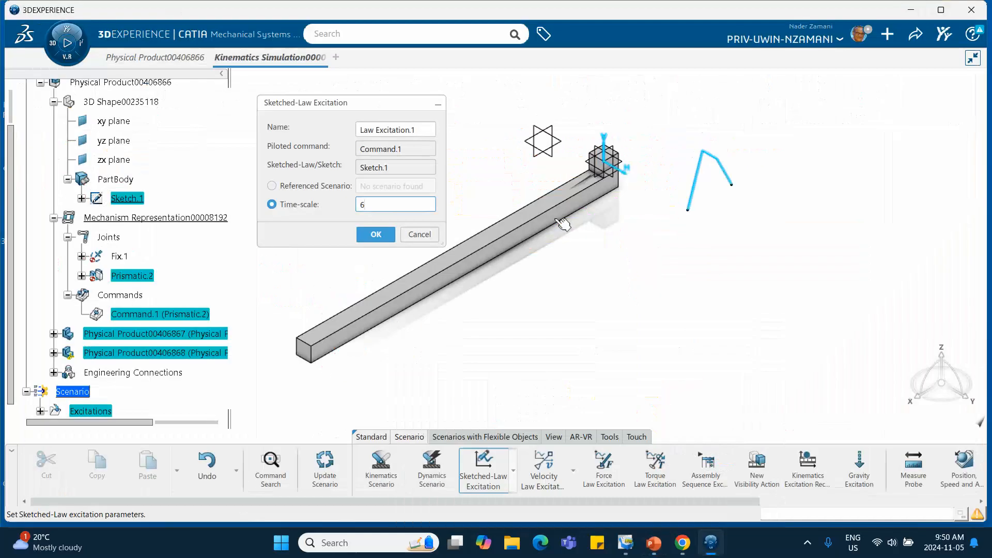
{"action": "left_click", "coordinate": [379, 235]}
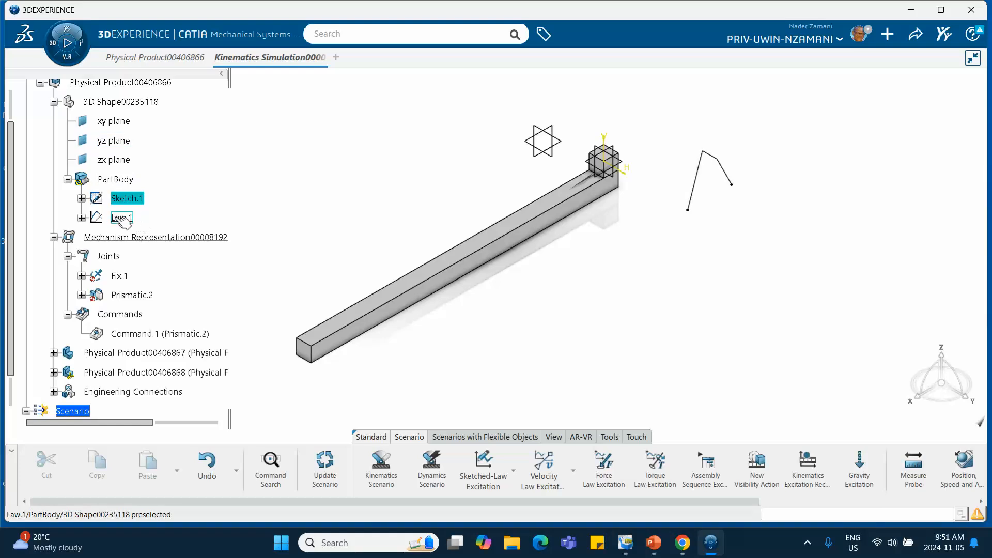
Set the Scaling parameter of Law.1 under the PartBody to 4, consulting the scaled-version slide in PowerPoint.
{"action": "left_click", "coordinate": [82, 217]}
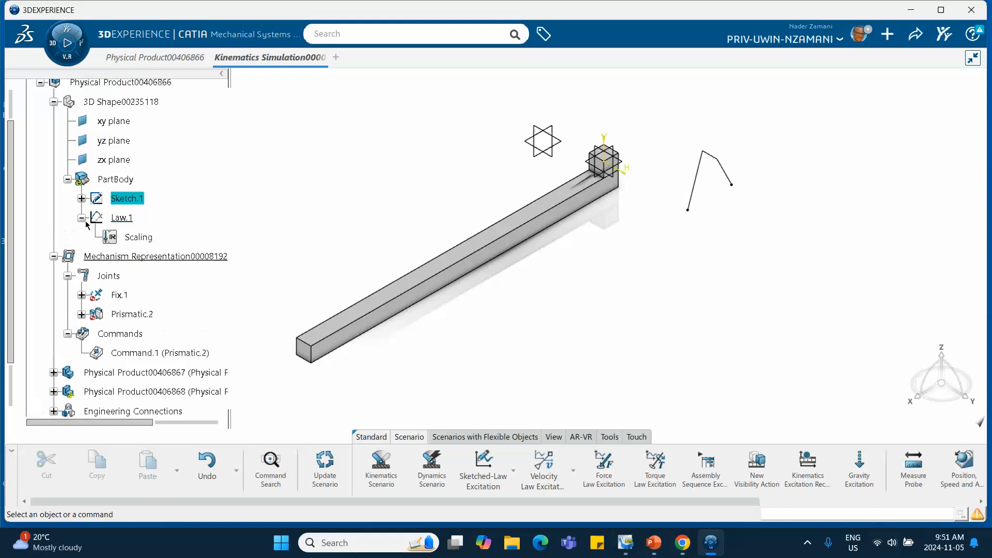
{"action": "left_click", "coordinate": [141, 238]}
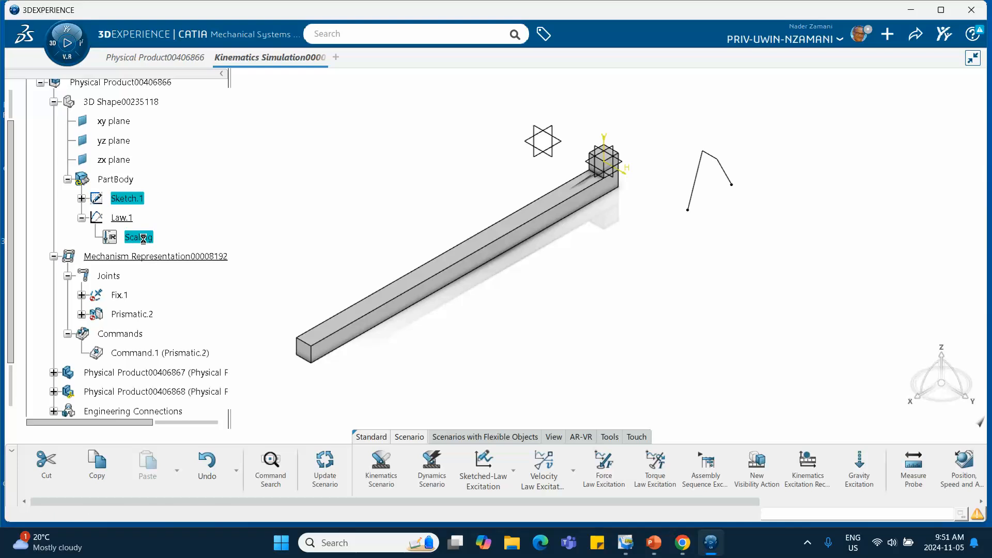
{"action": "double_click", "coordinate": [144, 239]}
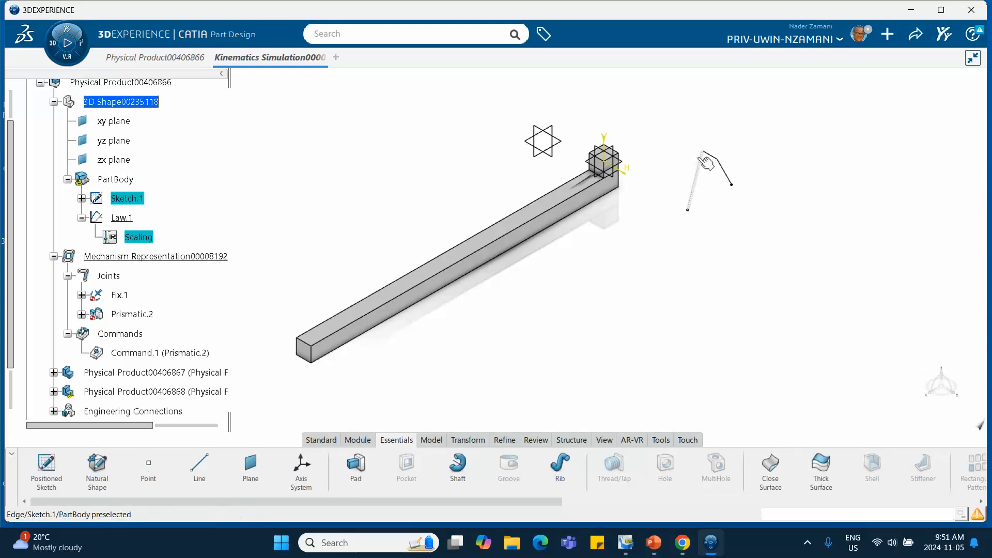
{"action": "left_click", "coordinate": [653, 542]}
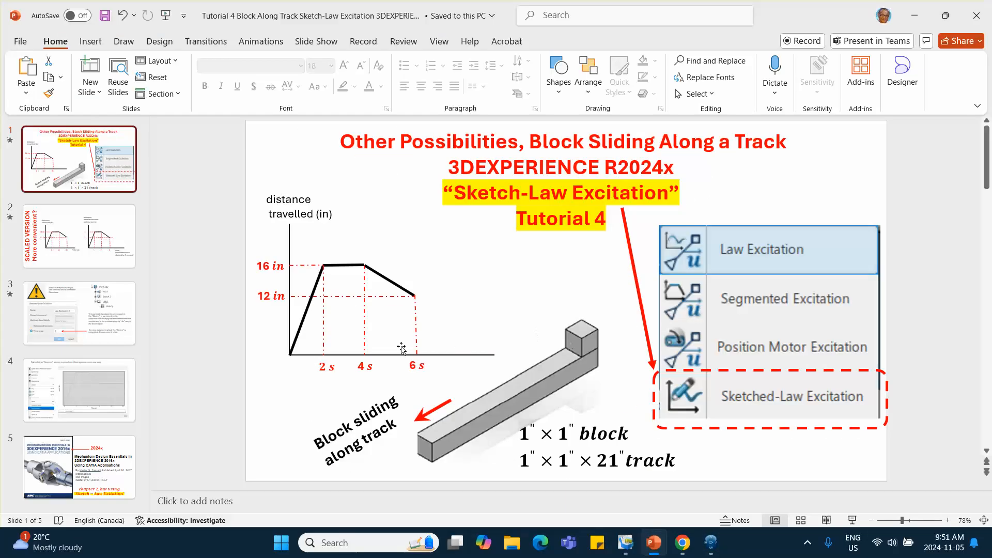
{"action": "scroll", "coordinate": [358, 293], "scroll_direction": "down", "scroll_amount": 1}
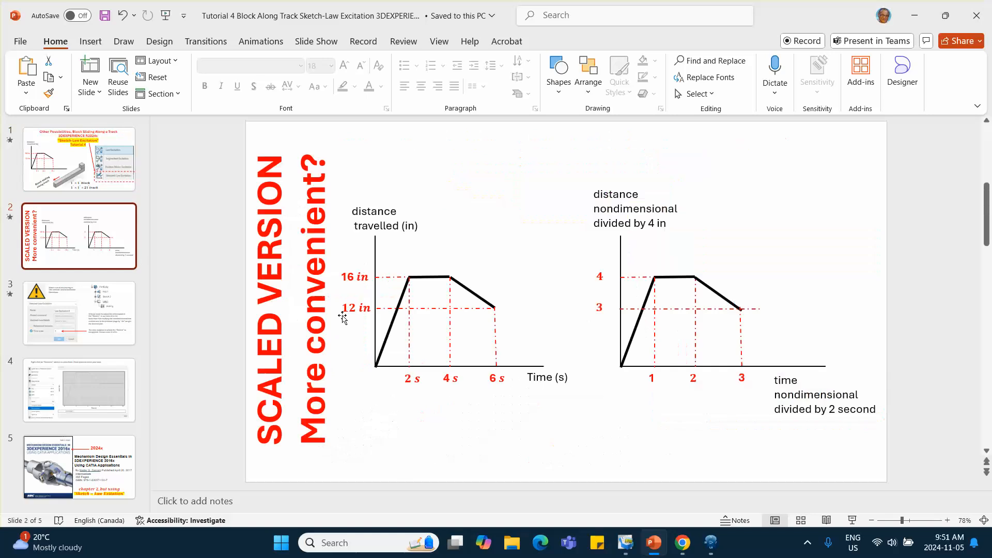
{"action": "left_click", "coordinate": [914, 15]}
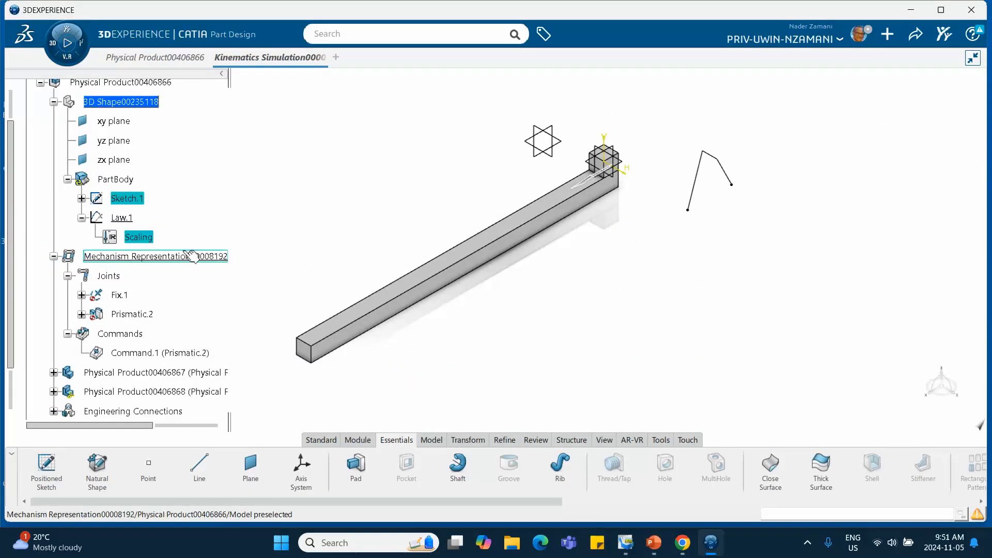
{"action": "double_click", "coordinate": [134, 238]}
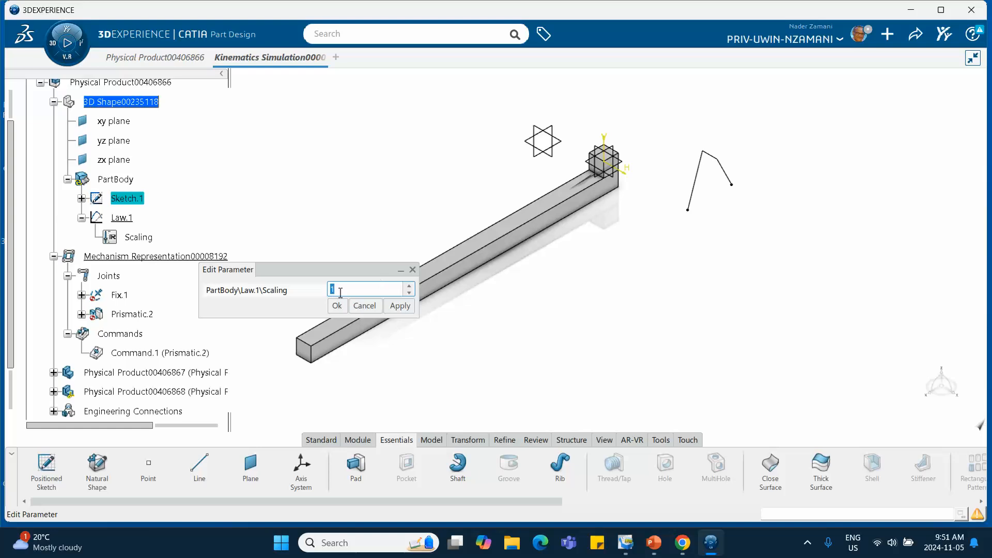
{"action": "type", "text": "4"}
{"action": "left_click", "coordinate": [337, 308]}
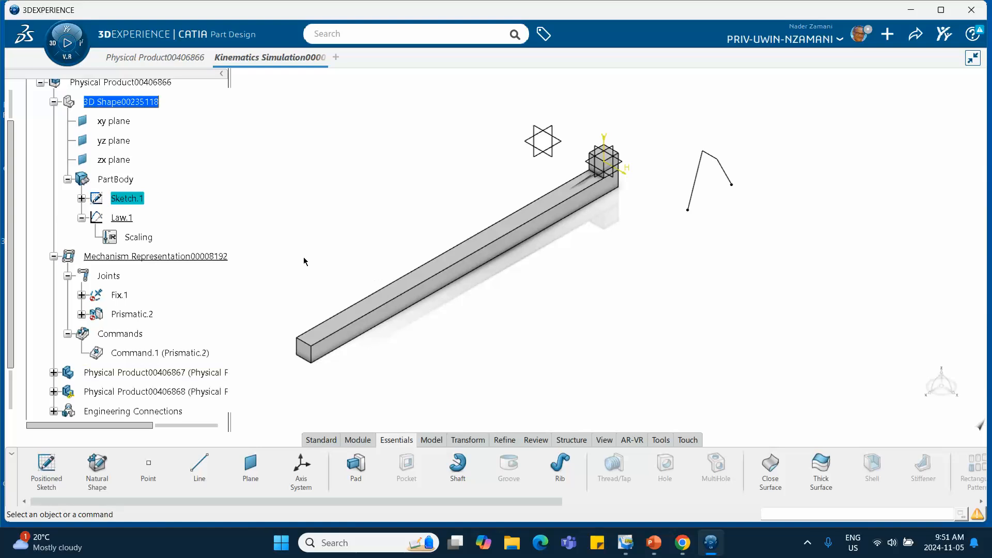
Reactivate the simulation's Scenario for editing and show the law excitation listed under its Excitations.
{"action": "scroll", "coordinate": [158, 268], "scroll_direction": "down", "scroll_amount": 3}
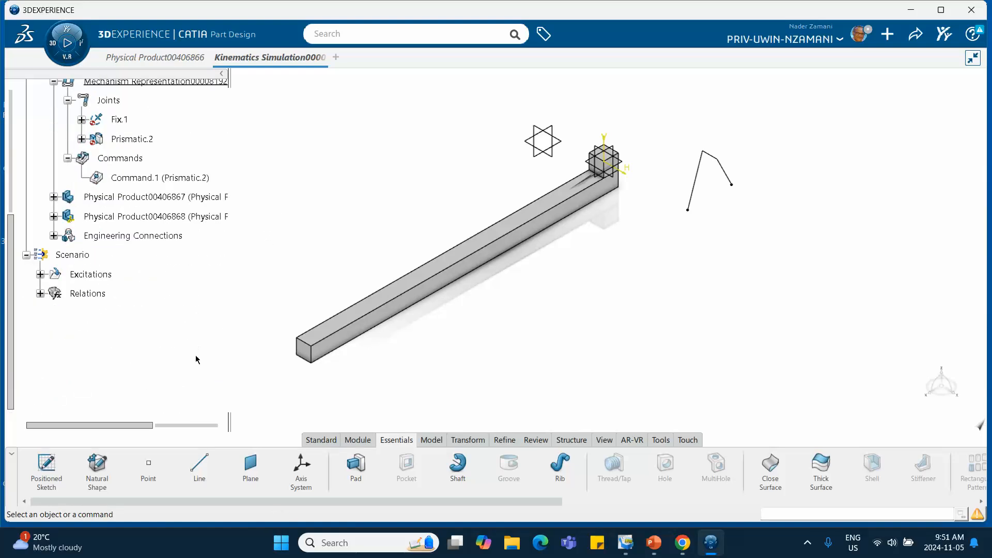
{"action": "scroll", "coordinate": [171, 330], "scroll_direction": "up", "scroll_amount": 2}
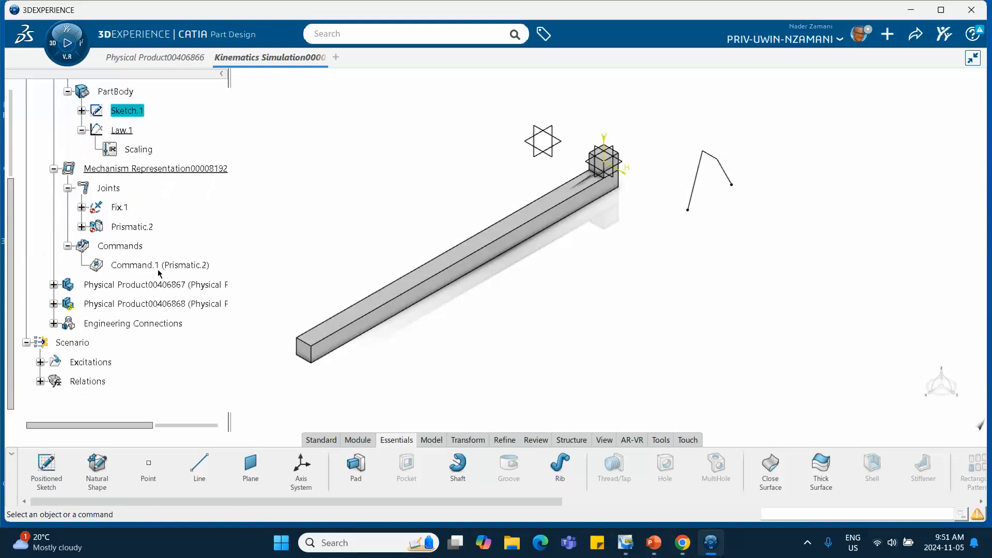
{"action": "double_click", "coordinate": [89, 343]}
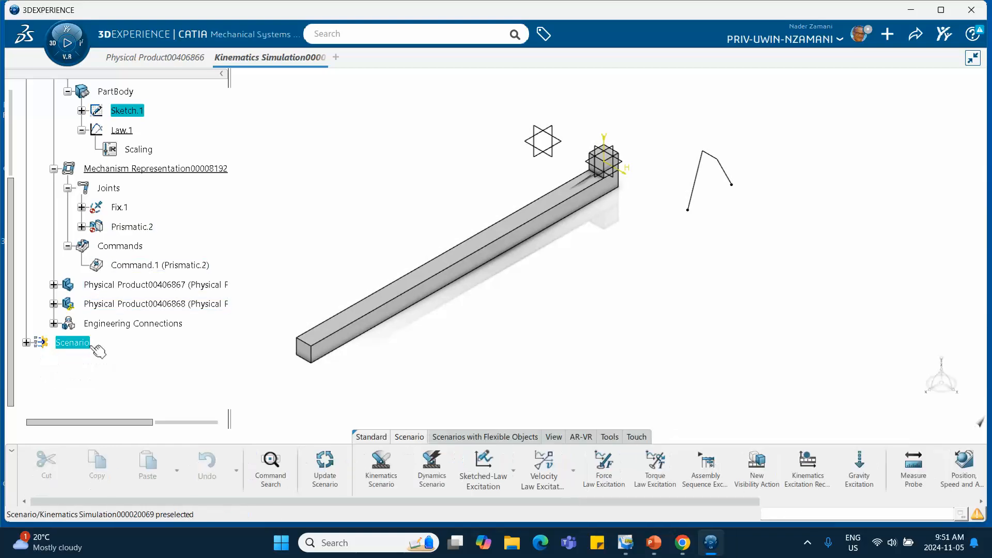
{"action": "left_click", "coordinate": [25, 343]}
{"action": "left_click", "coordinate": [40, 362]}
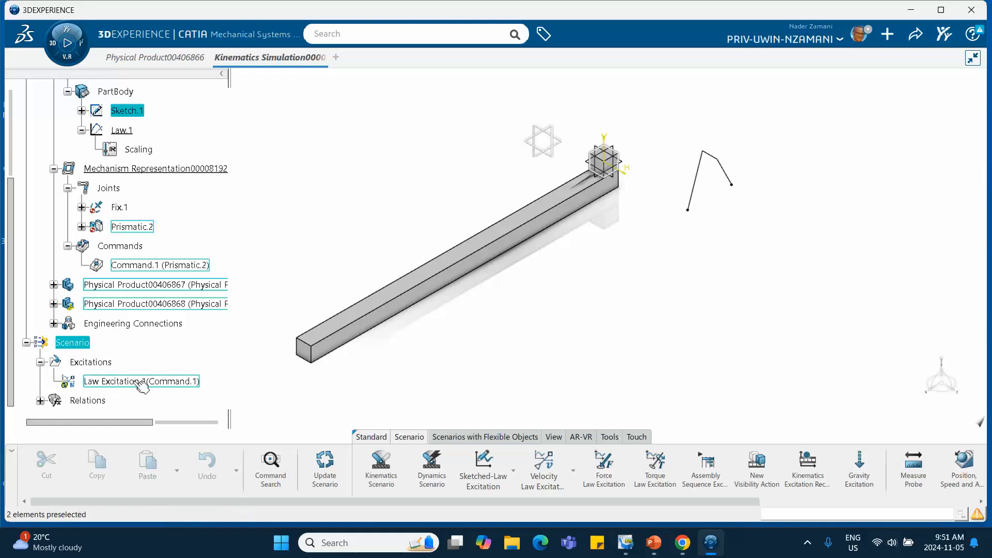
{"action": "middle_click_drag", "start_coordinate": [298, 302], "coordinate": [342, 294]}
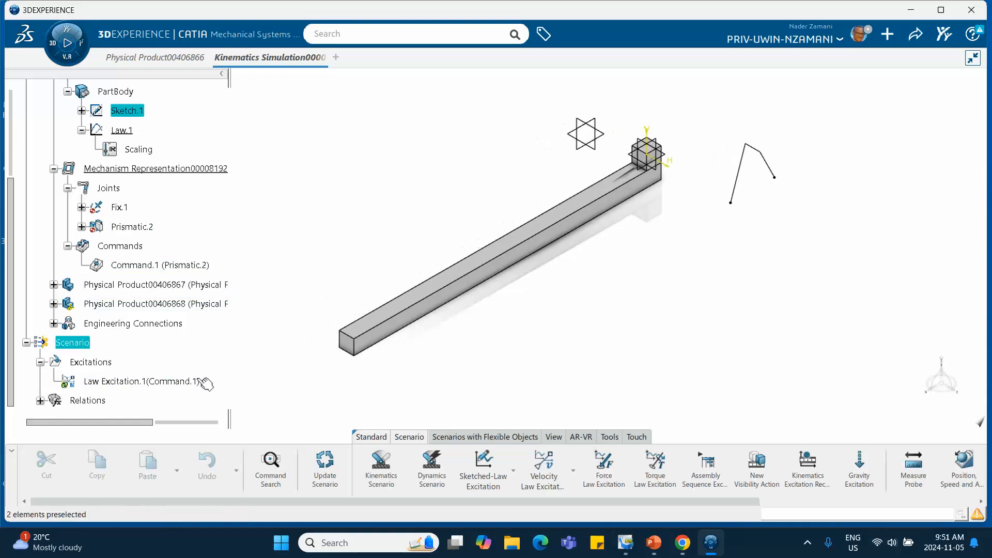
{"action": "scroll", "coordinate": [206, 383], "scroll_direction": "down", "scroll_amount": 3}
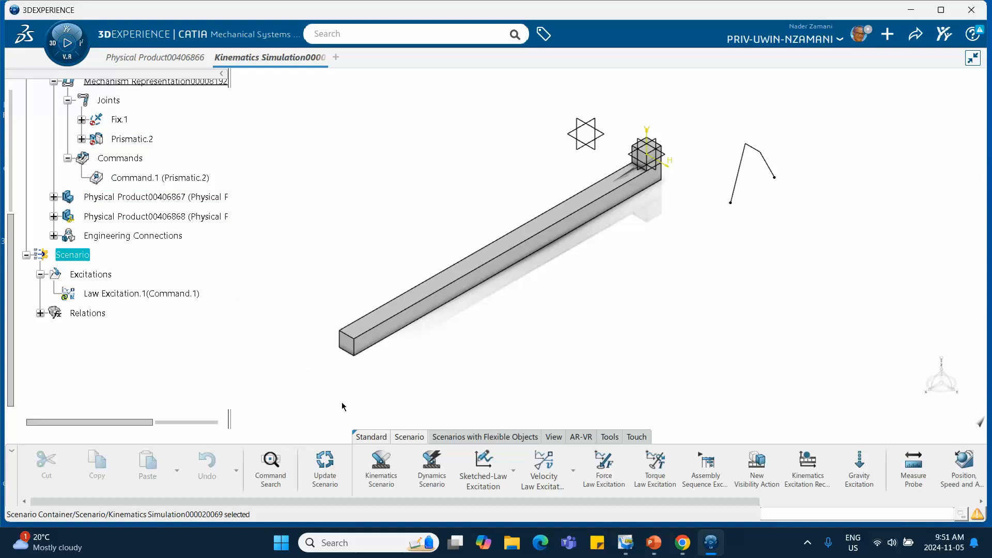
Create a kinematics scenario for the mechanism and add Law Excitation.1 to its referenced excitations.
{"action": "left_click", "coordinate": [388, 470]}
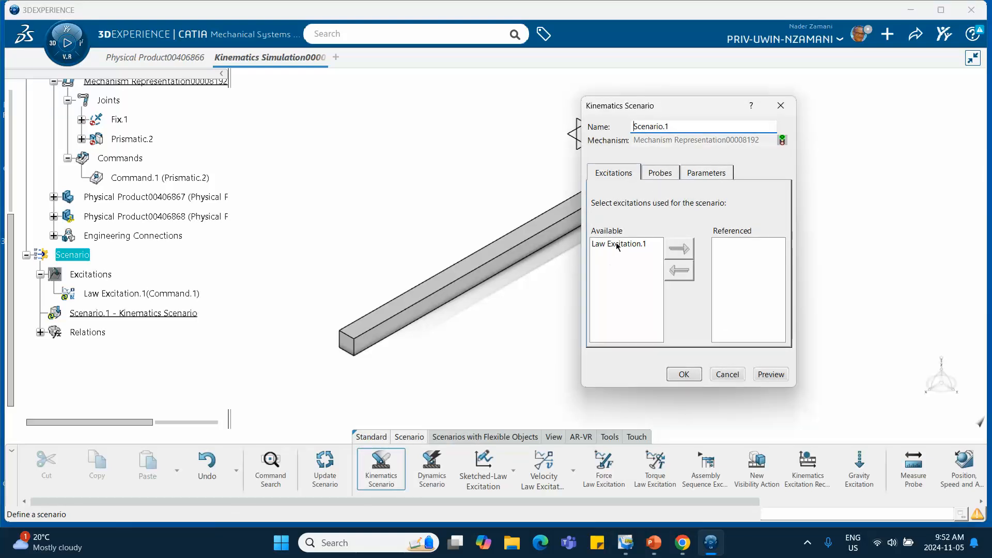
{"action": "left_click", "coordinate": [619, 243]}
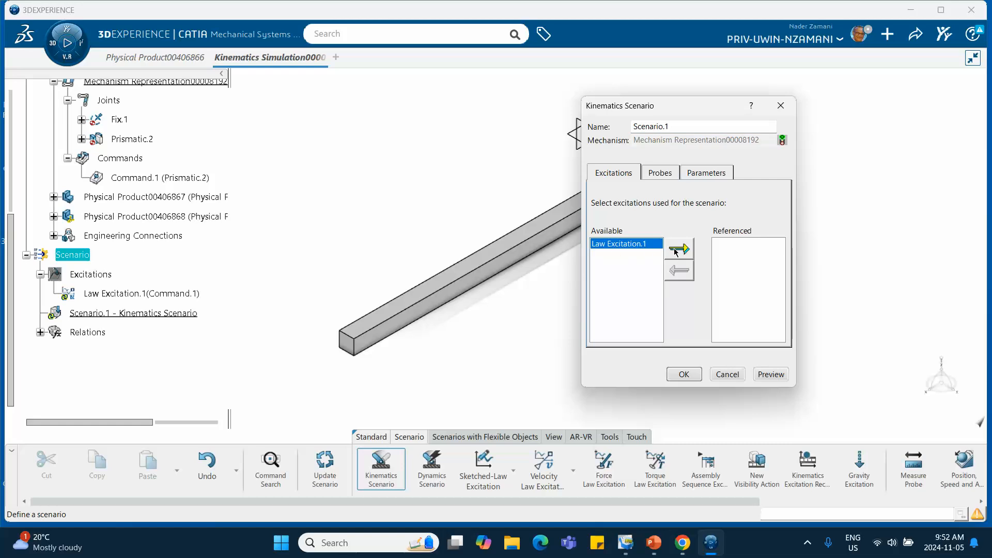
{"action": "left_click", "coordinate": [677, 249]}
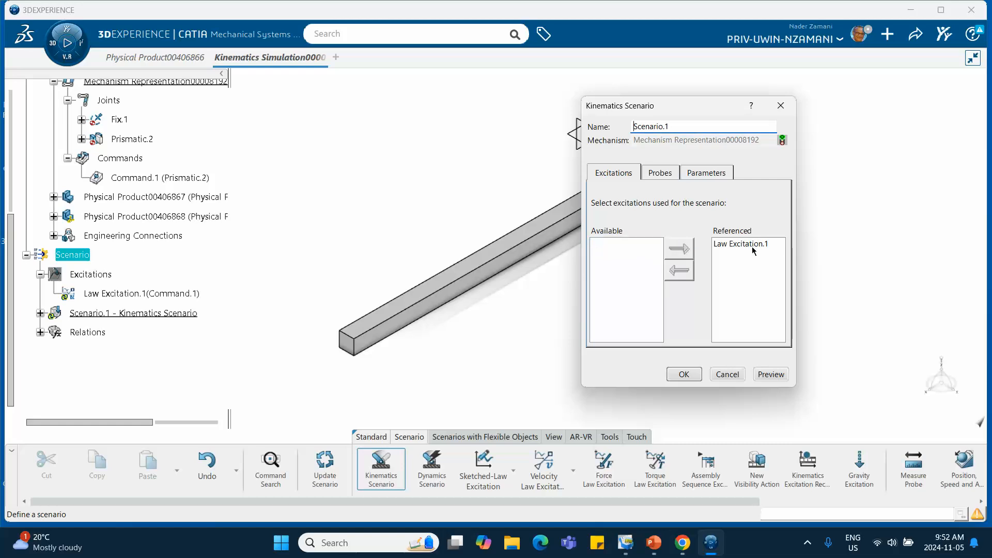
Set the kinematics scenario's end time to 6 s, reduce its time step, and accept the scenario.
{"action": "left_click", "coordinate": [697, 175]}
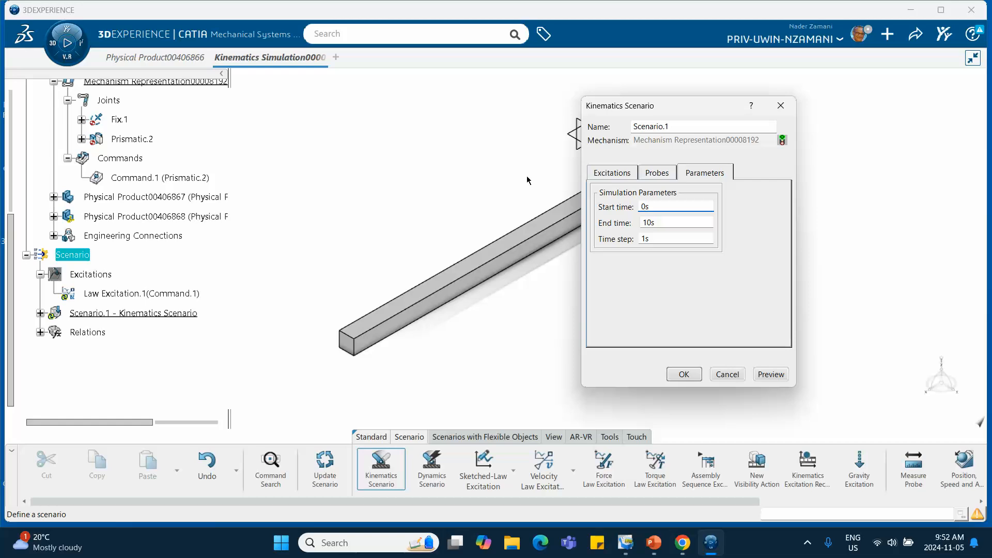
{"action": "double_click", "coordinate": [652, 223]}
{"action": "type", "text": "6"}
{"action": "key", "text": "Tab"}
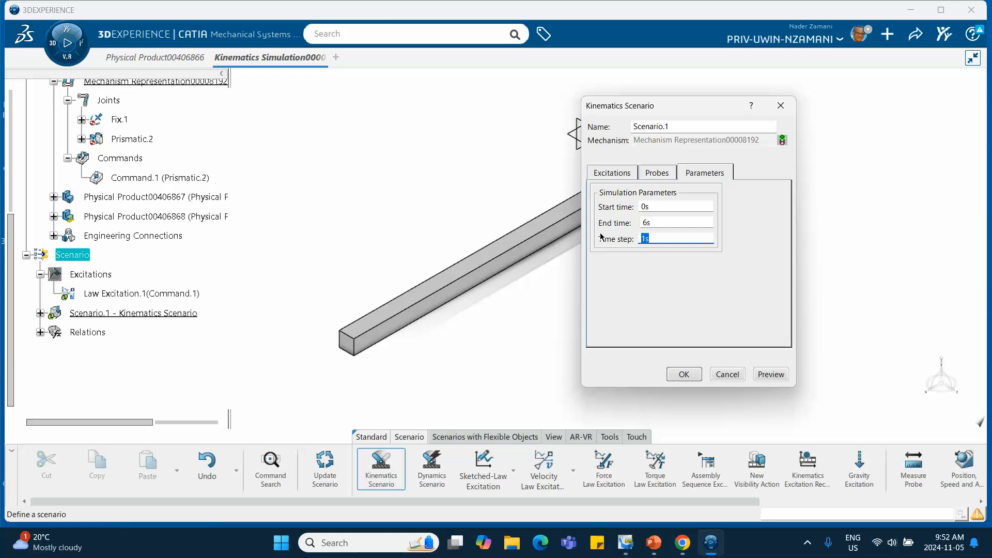
{"action": "type", "text": ".000"}
{"action": "key", "text": "BackSpace"}
{"action": "key", "text": "BackSpace"}
{"action": "left_click", "coordinate": [685, 373]}
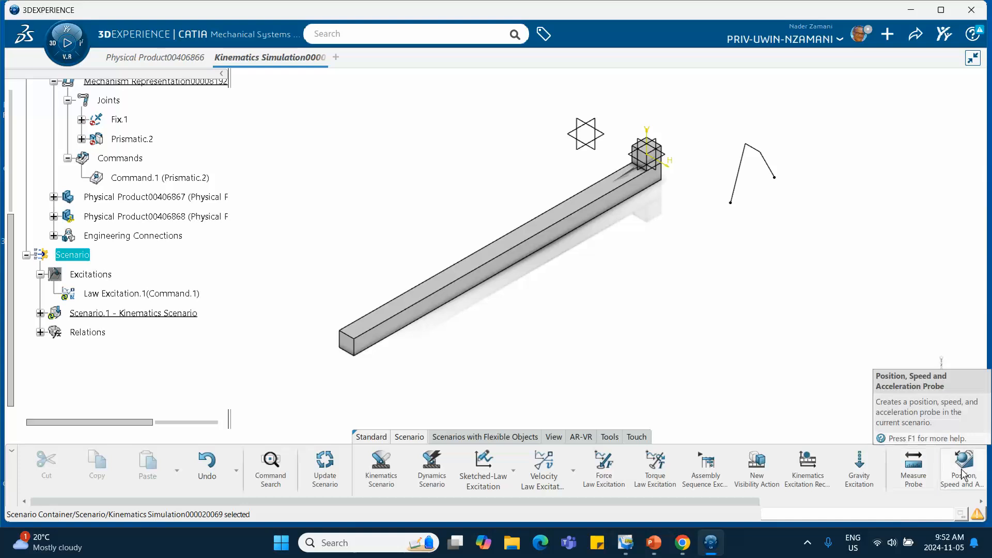
{"action": "scroll", "coordinate": [867, 478], "scroll_direction": "right", "scroll_amount": 1}
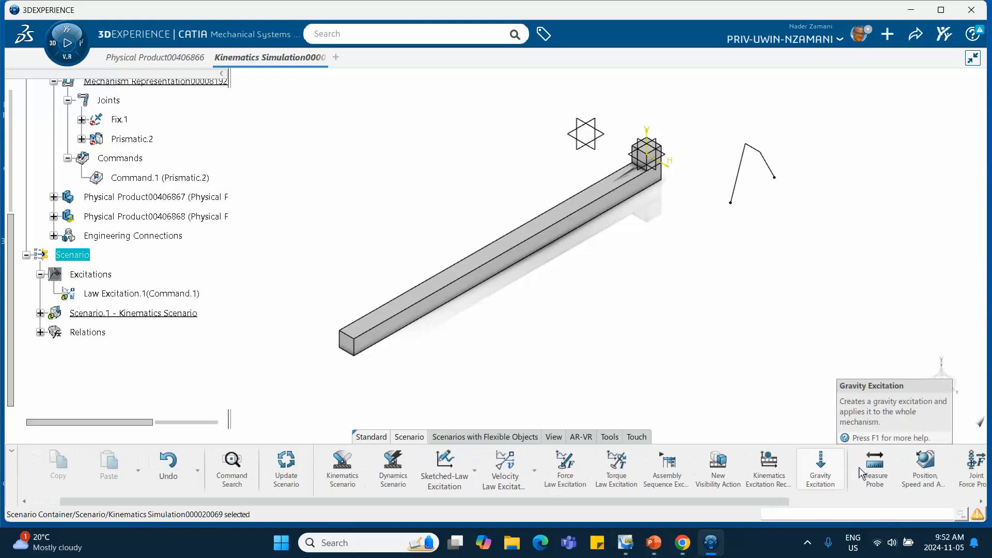
Create a Position, Speed and Acceleration probe supported on a corner point of the block.
{"action": "left_click", "coordinate": [922, 473]}
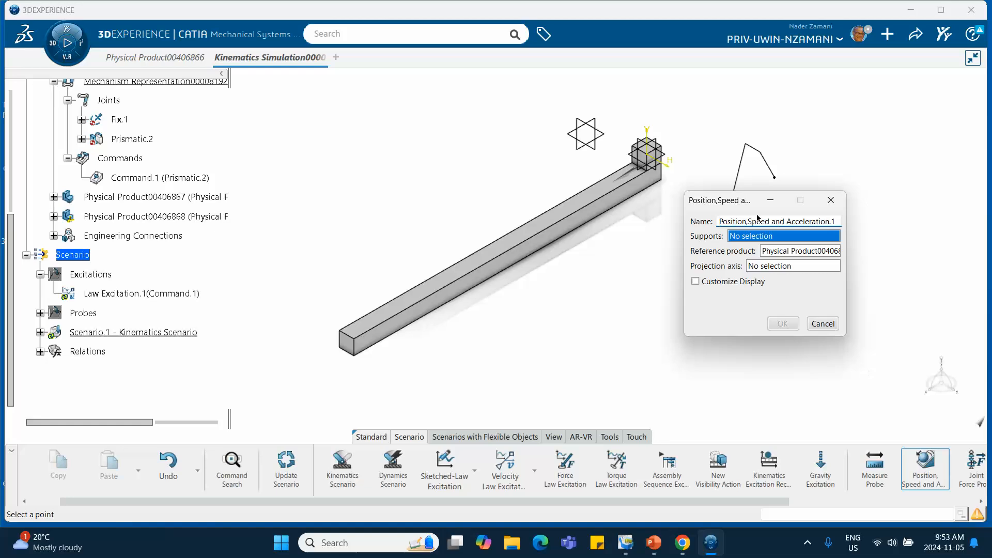
{"action": "left_click", "coordinate": [661, 147]}
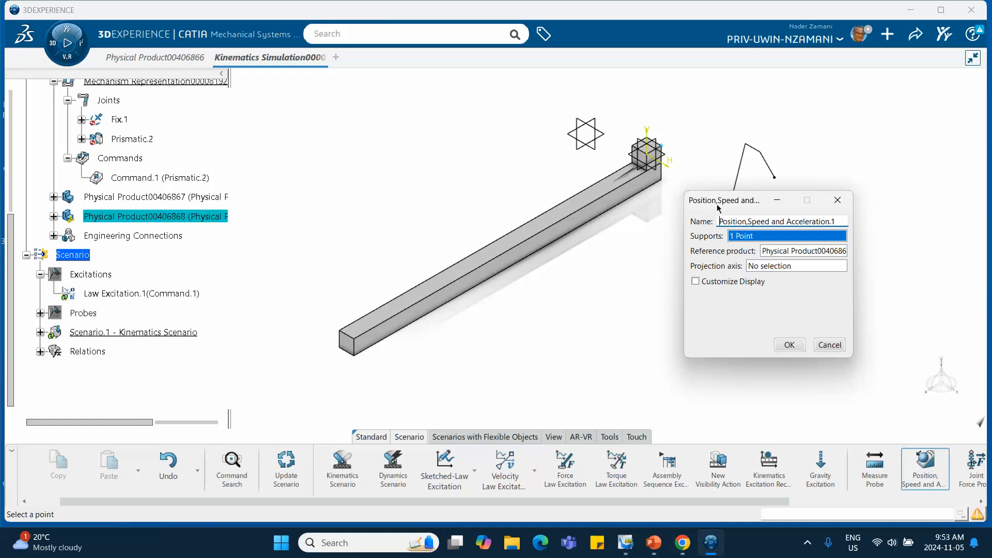
{"action": "left_click", "coordinate": [789, 344]}
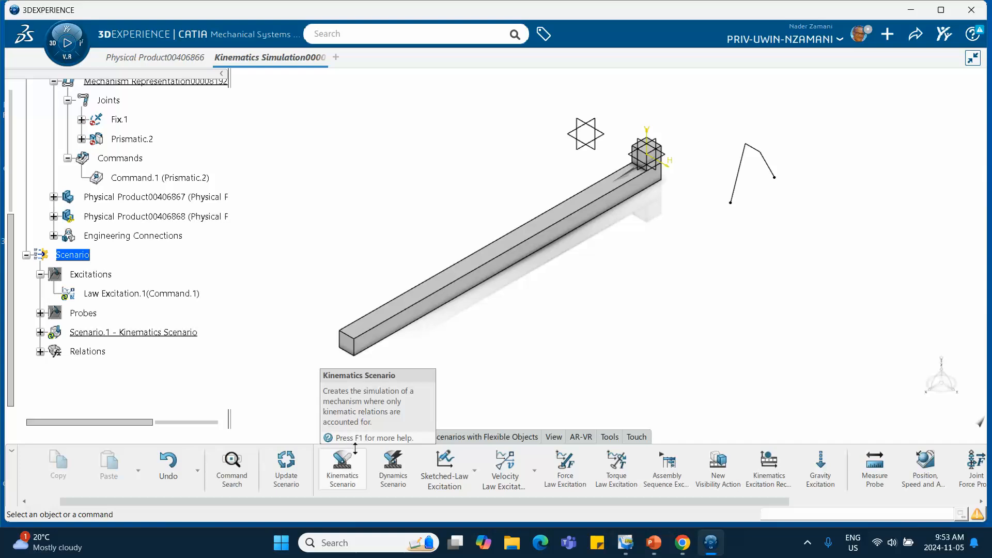
Review the probes and excitations referenced by Scenario.1 and accept the kinematics scenario.
{"action": "double_click", "coordinate": [122, 336]}
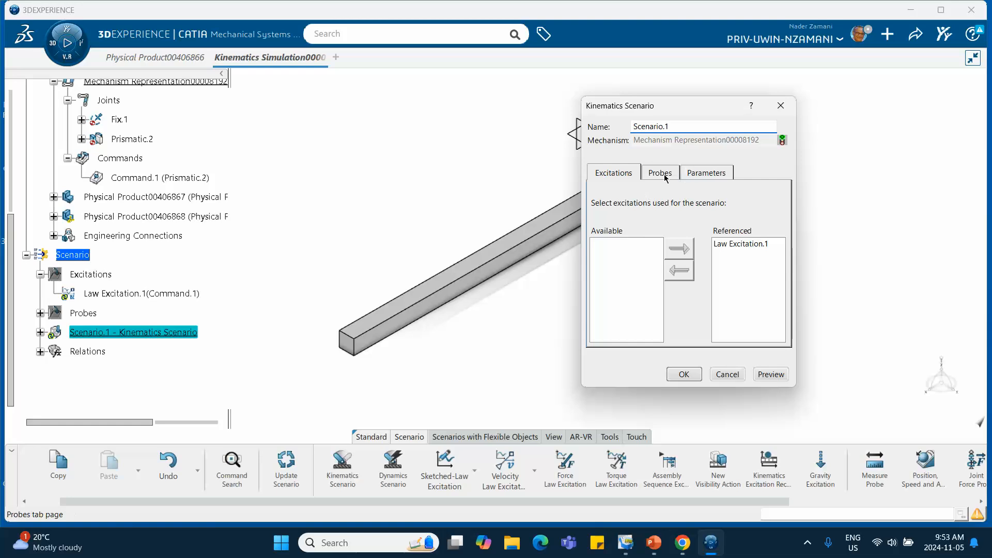
{"action": "left_click", "coordinate": [665, 178]}
{"action": "left_click", "coordinate": [612, 172]}
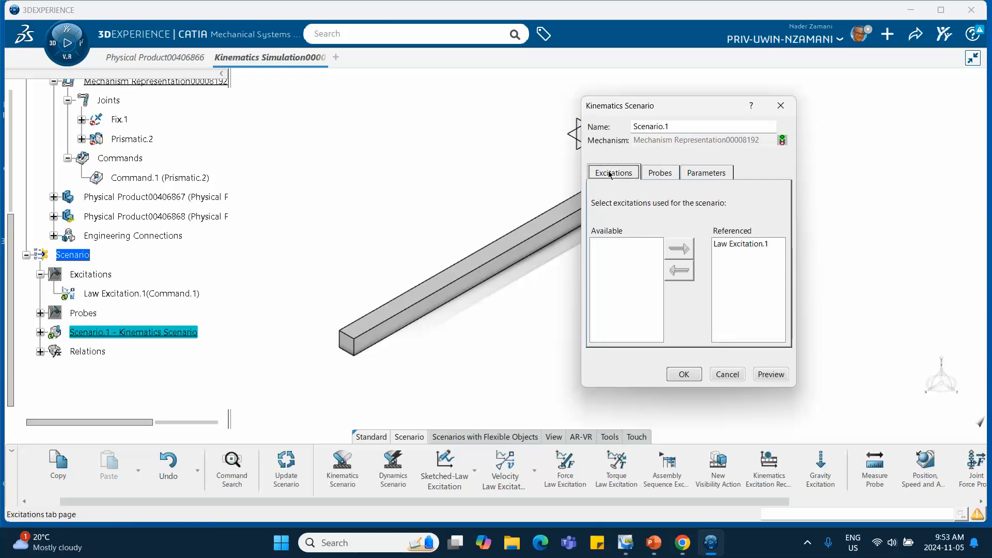
{"action": "left_click", "coordinate": [682, 374]}
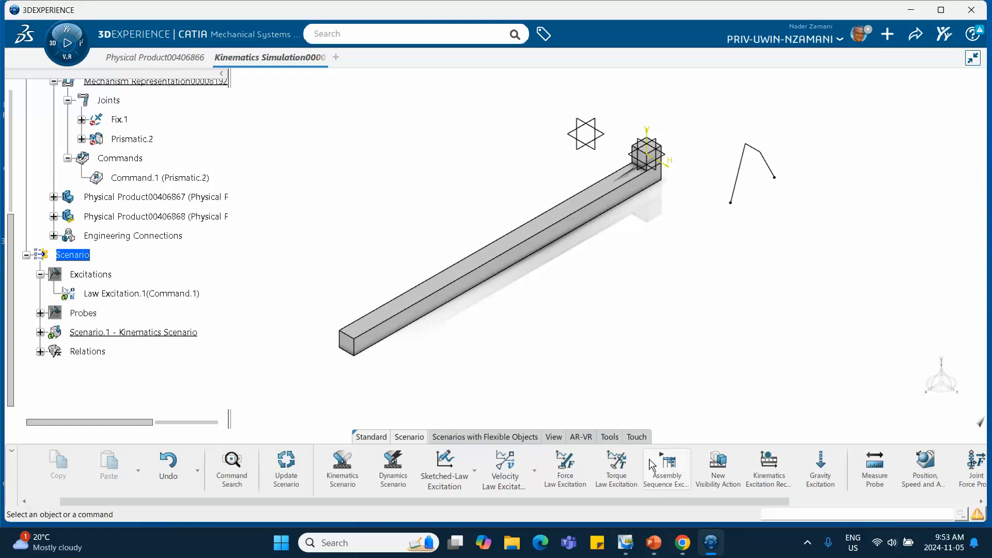
Compute the scenario and generate its results with global update.
{"action": "scroll", "coordinate": [650, 461], "scroll_direction": "down", "scroll_amount": 5}
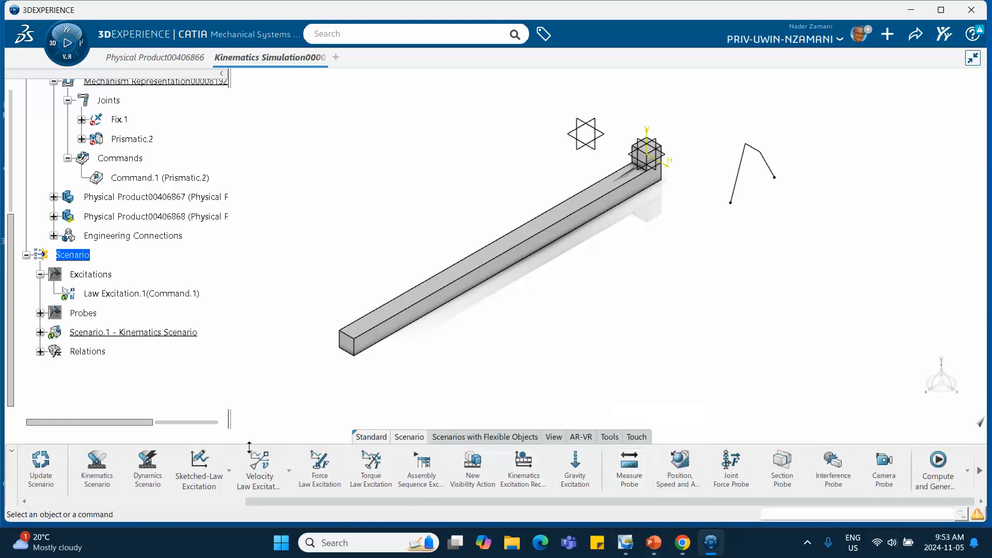
{"action": "left_click", "coordinate": [968, 471]}
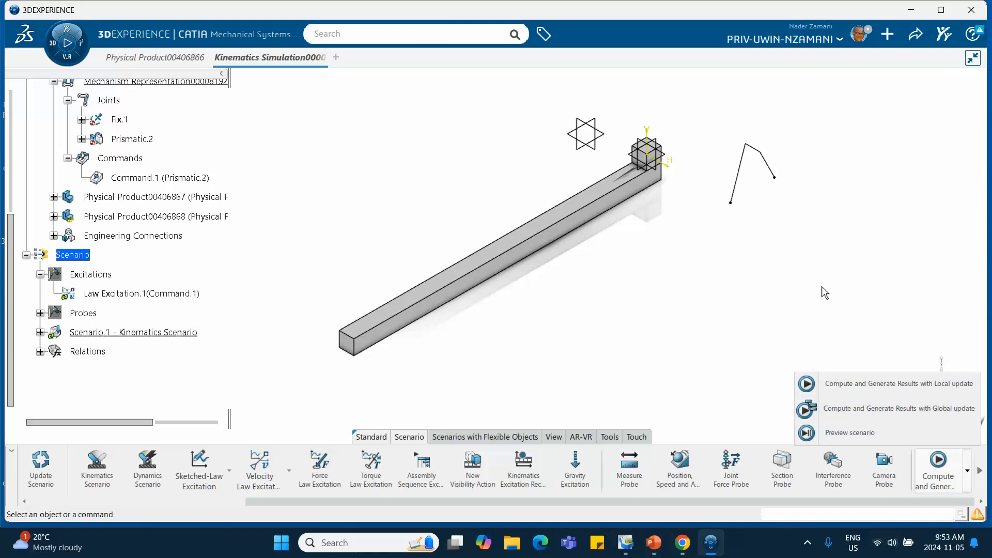
{"action": "left_click", "coordinate": [847, 411]}
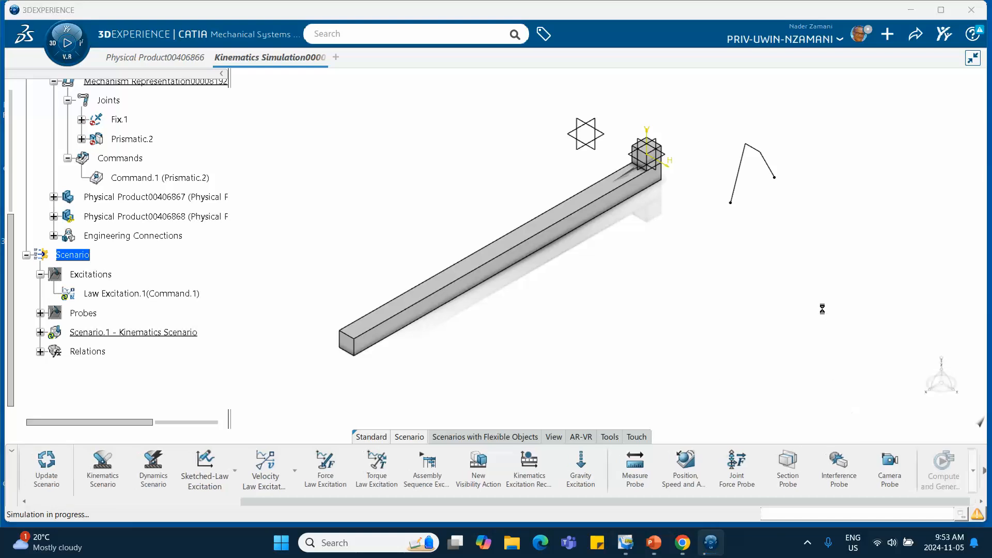
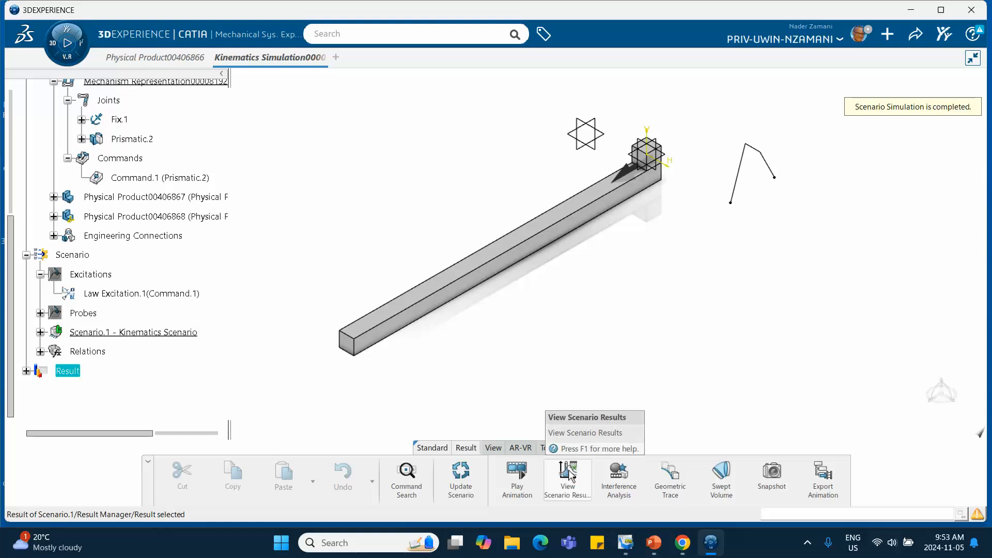
Play the result animation forward in a continuous loop, and replay it once in single-play mode.
{"action": "left_click", "coordinate": [519, 474]}
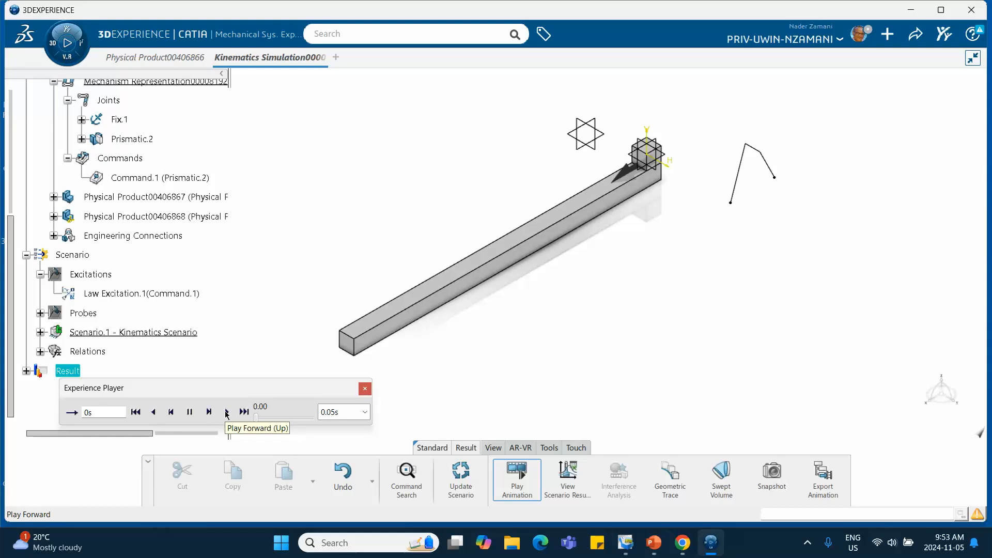
{"action": "left_click", "coordinate": [72, 413]}
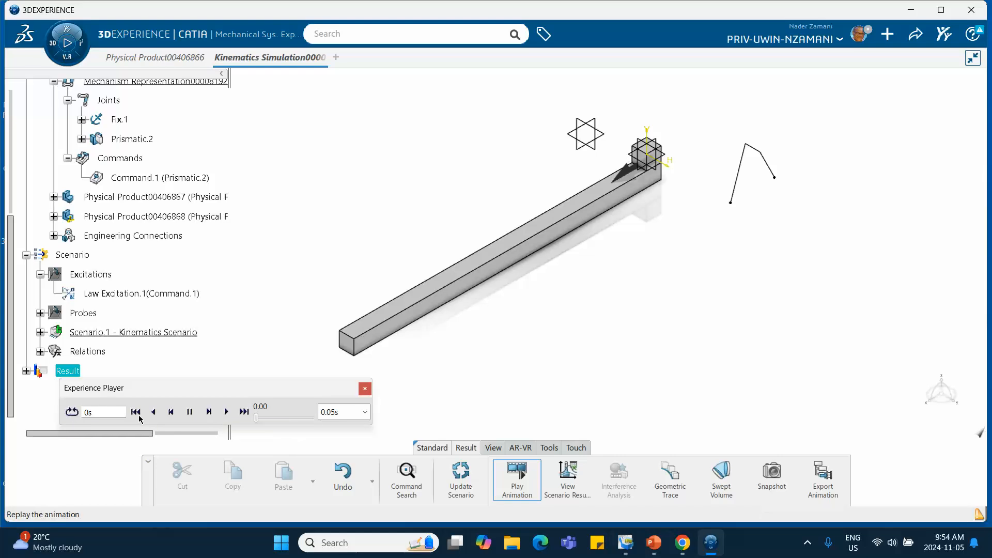
{"action": "left_click", "coordinate": [225, 411]}
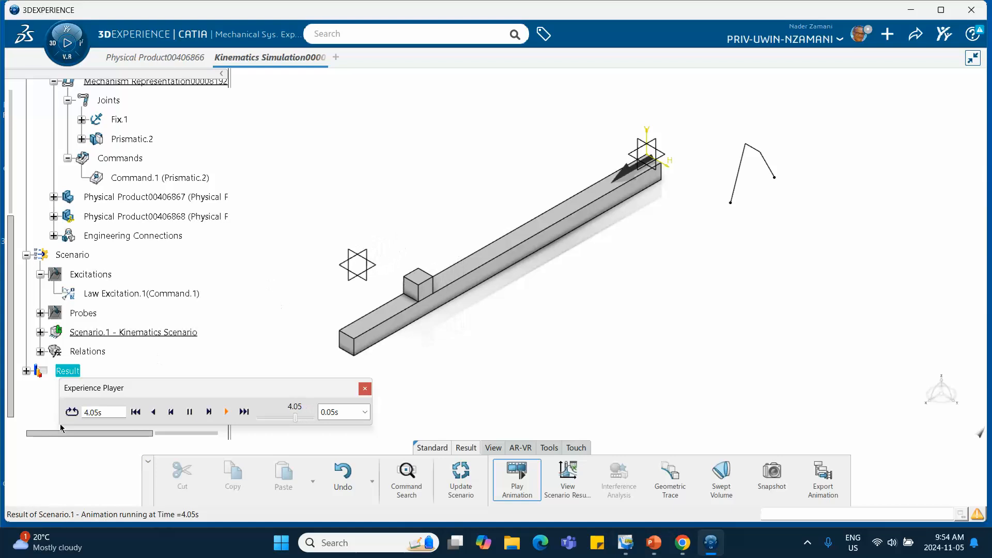
{"action": "left_click", "coordinate": [71, 413]}
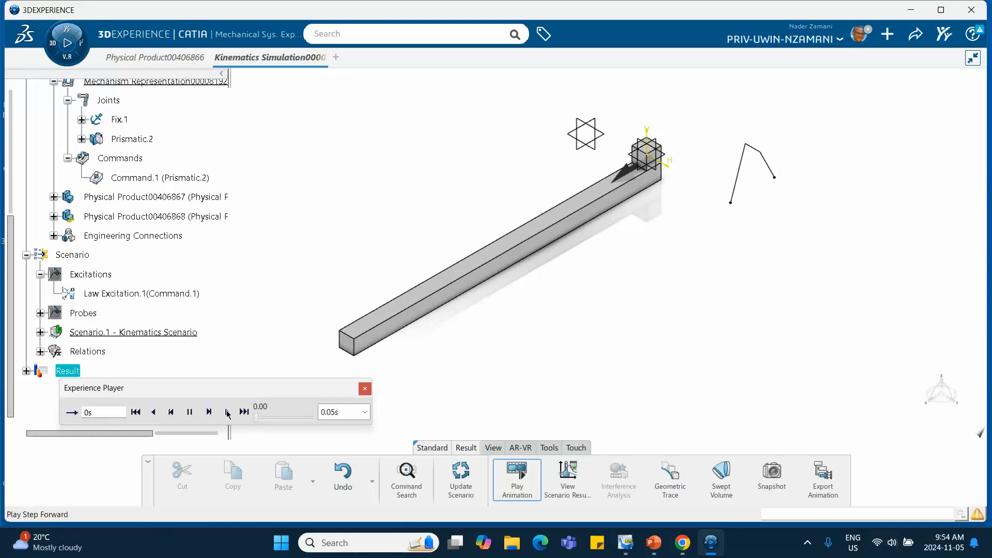
{"action": "left_click", "coordinate": [231, 415]}
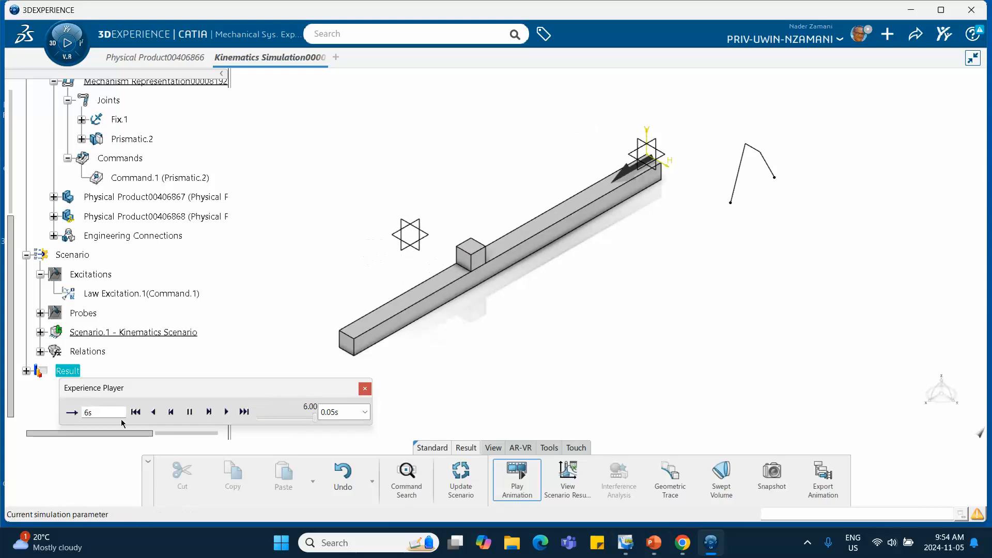
Play the animation backward to its start, pausing midway to try single steps forward and backward.
{"action": "left_click", "coordinate": [153, 412]}
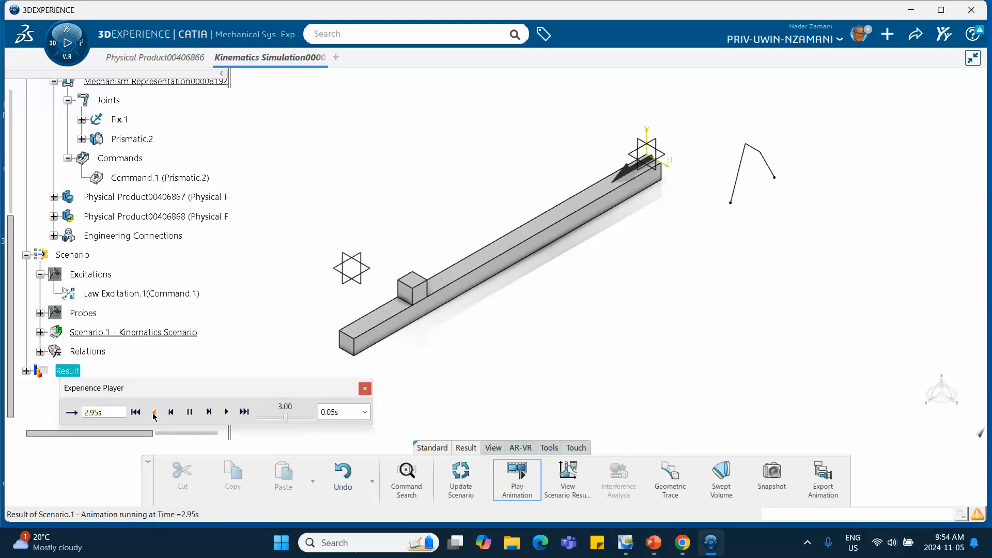
{"action": "left_click", "coordinate": [172, 413]}
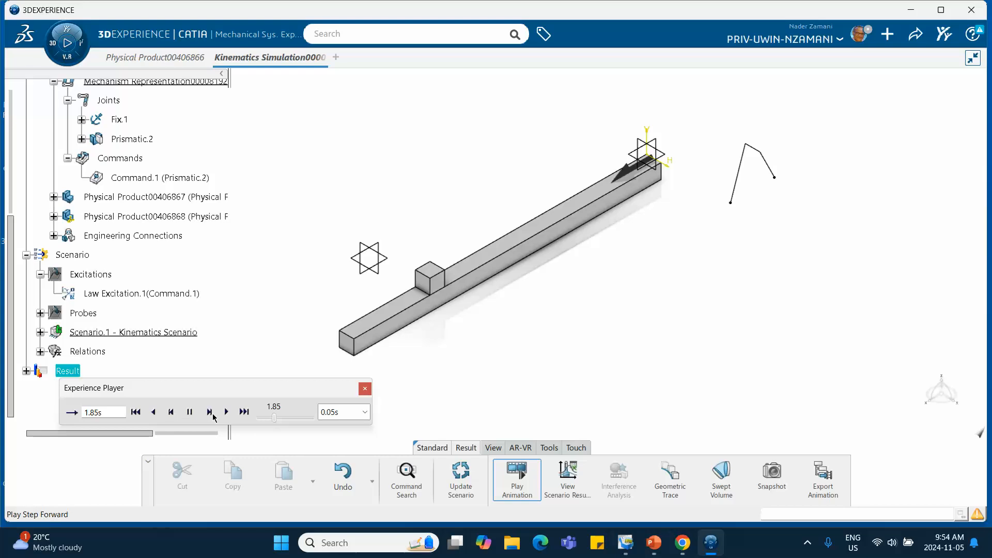
{"action": "left_click", "coordinate": [210, 412]}
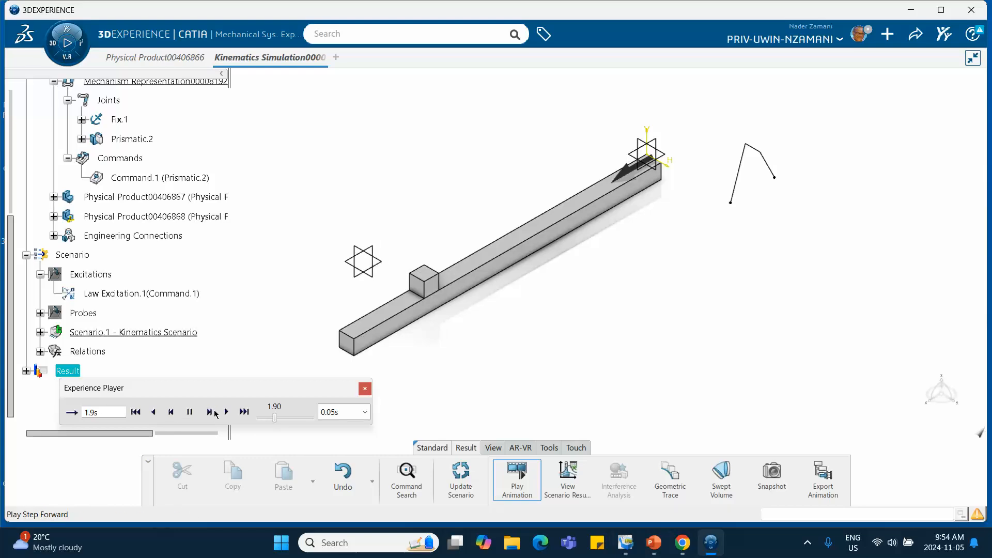
{"action": "left_click", "coordinate": [171, 411]}
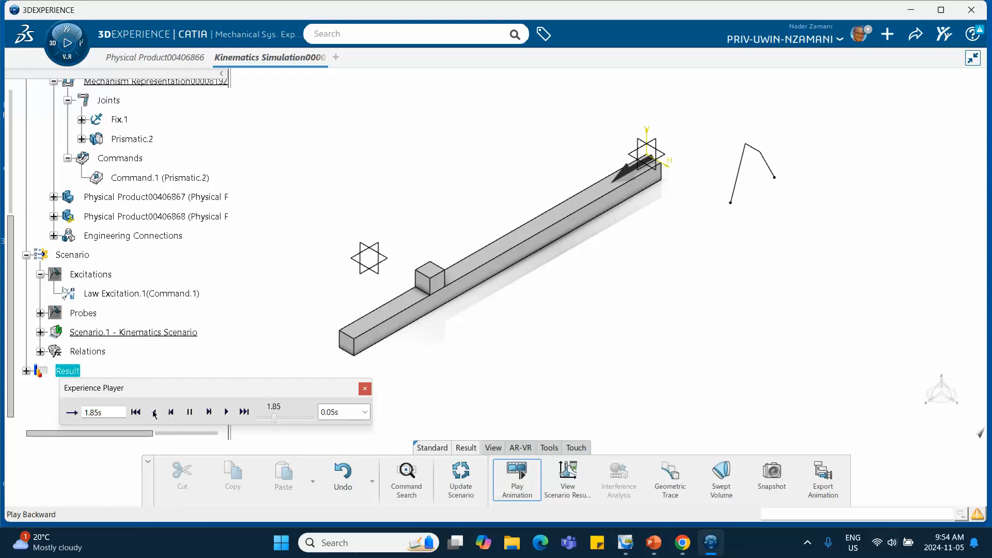
{"action": "left_click", "coordinate": [154, 411]}
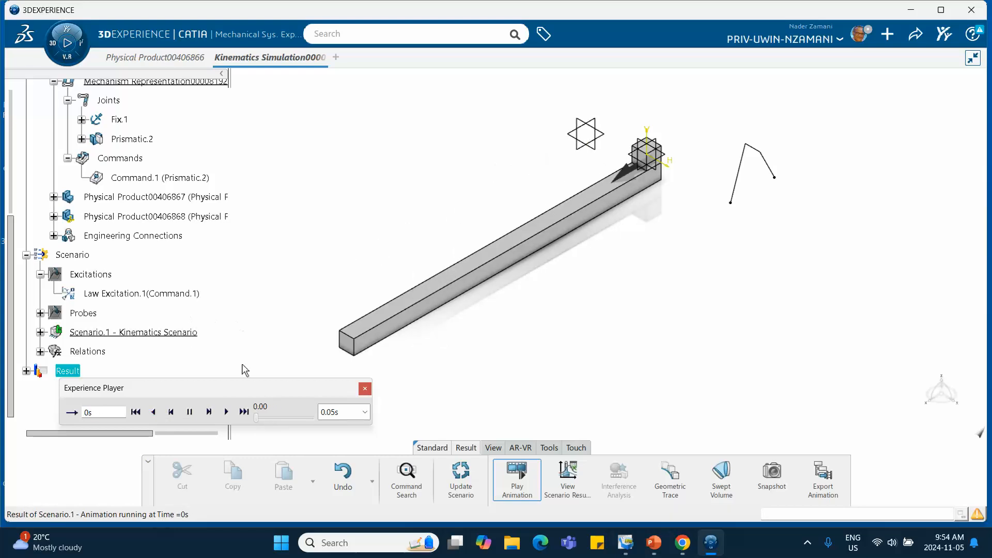
Step the result animation forward in 0.05 s increments from its start to 2.2 s, following the block along the track.
{"action": "left_click", "coordinate": [209, 413]}
{"action": "left_click", "coordinate": [210, 412]}
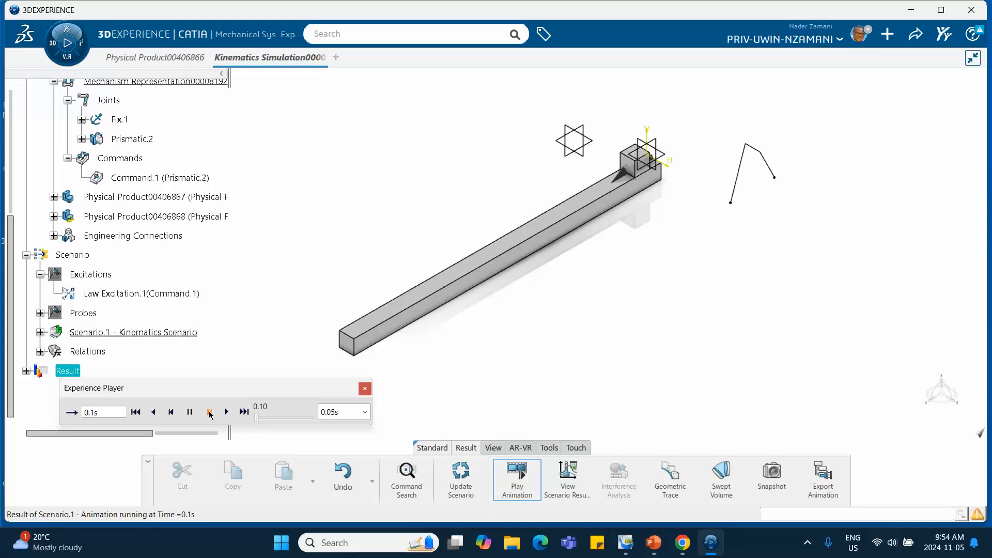
{"action": "left_click", "coordinate": [210, 412]}
{"action": "left_click", "coordinate": [209, 412]}
{"action": "left_click", "coordinate": [209, 413]}
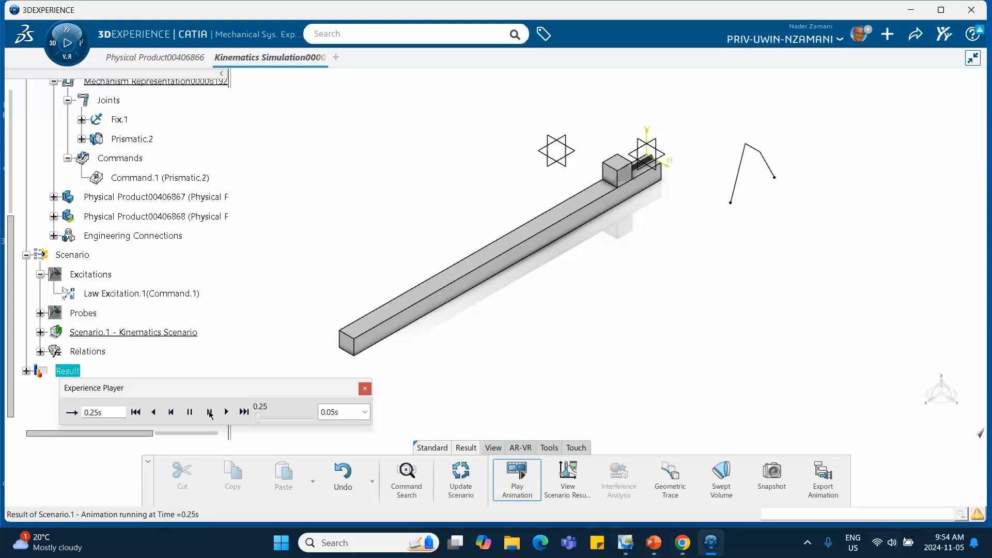
{"action": "left_click", "coordinate": [209, 413]}
{"action": "left_click", "coordinate": [209, 412]}
{"action": "left_click", "coordinate": [209, 412]}
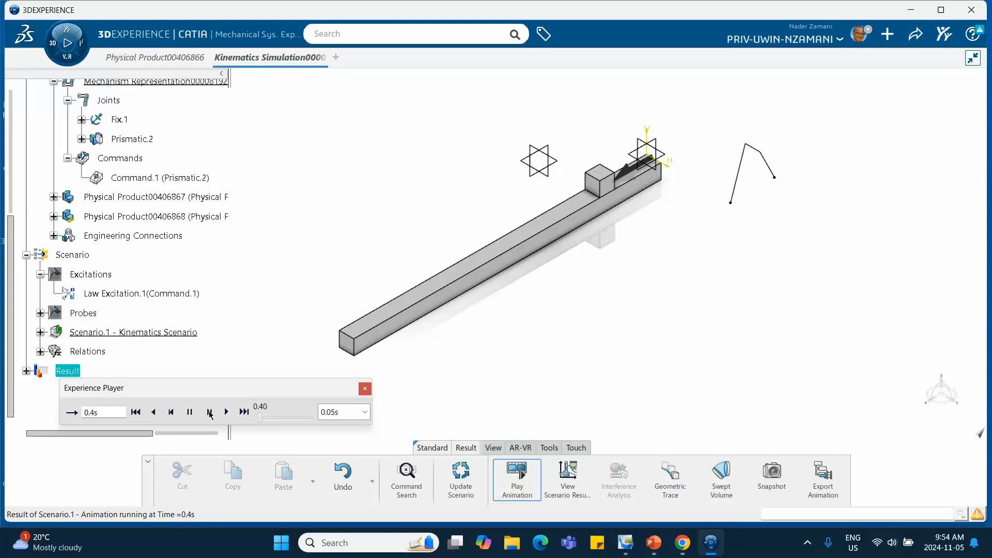
{"action": "left_click", "coordinate": [209, 412]}
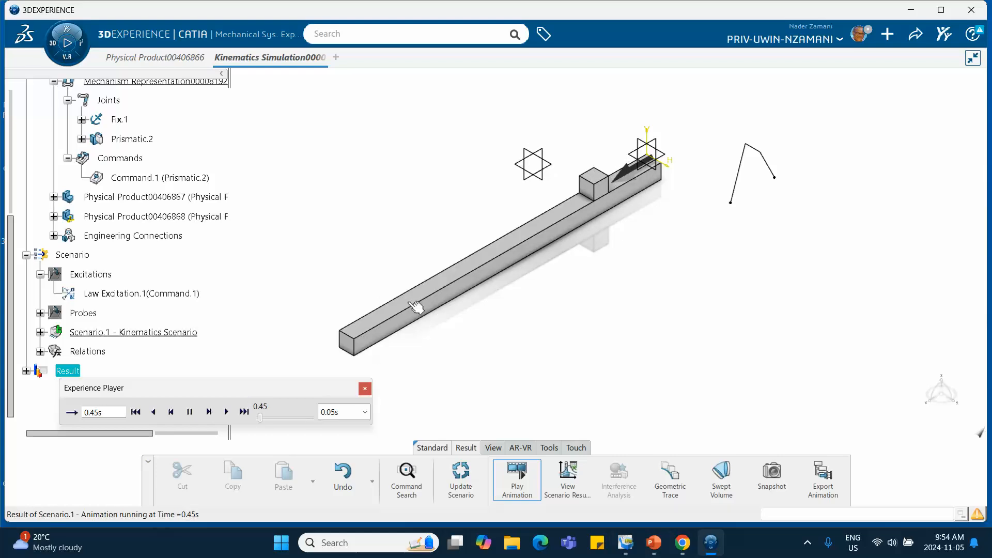
{"action": "left_click", "coordinate": [210, 413]}
{"action": "left_click", "coordinate": [209, 412]}
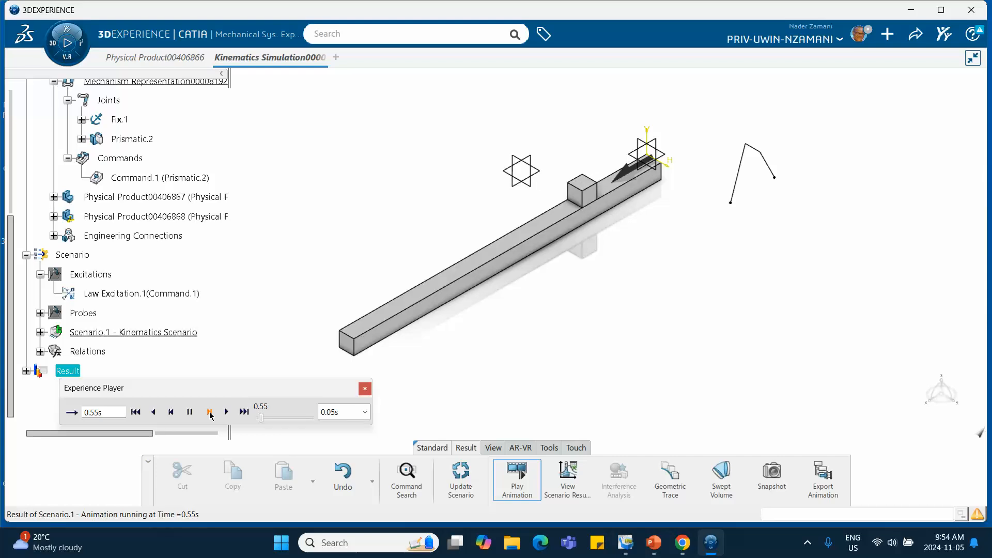
{"action": "left_click", "coordinate": [210, 412]}
{"action": "left_click", "coordinate": [209, 412]}
{"action": "left_click", "coordinate": [210, 412]}
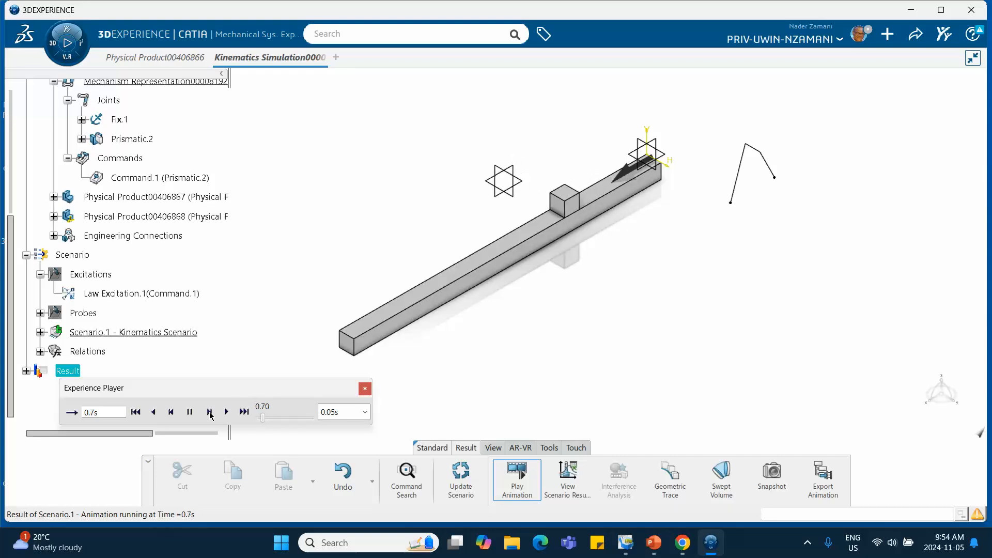
{"action": "left_click", "coordinate": [210, 412]}
{"action": "left_click", "coordinate": [210, 412]}
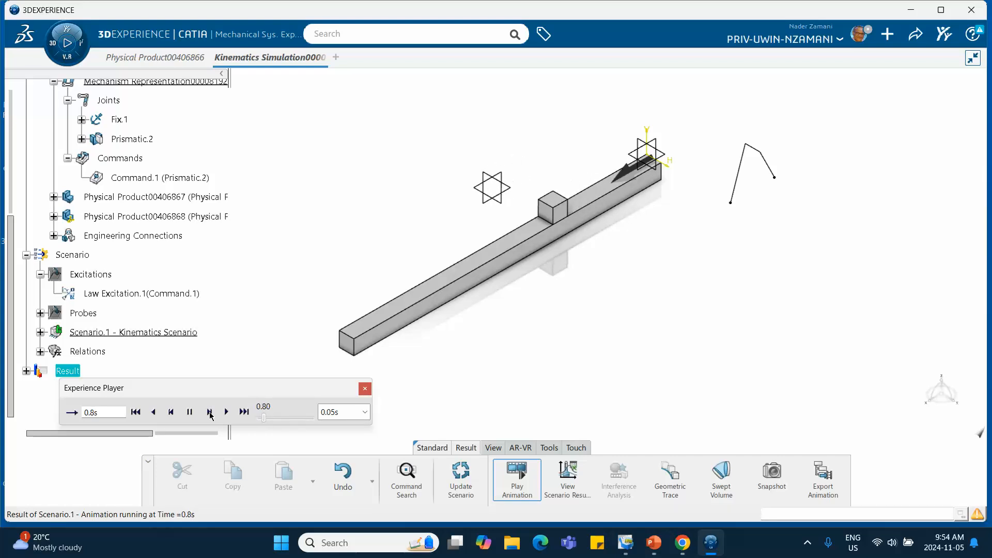
{"action": "left_click", "coordinate": [209, 413]}
{"action": "left_click", "coordinate": [210, 412]}
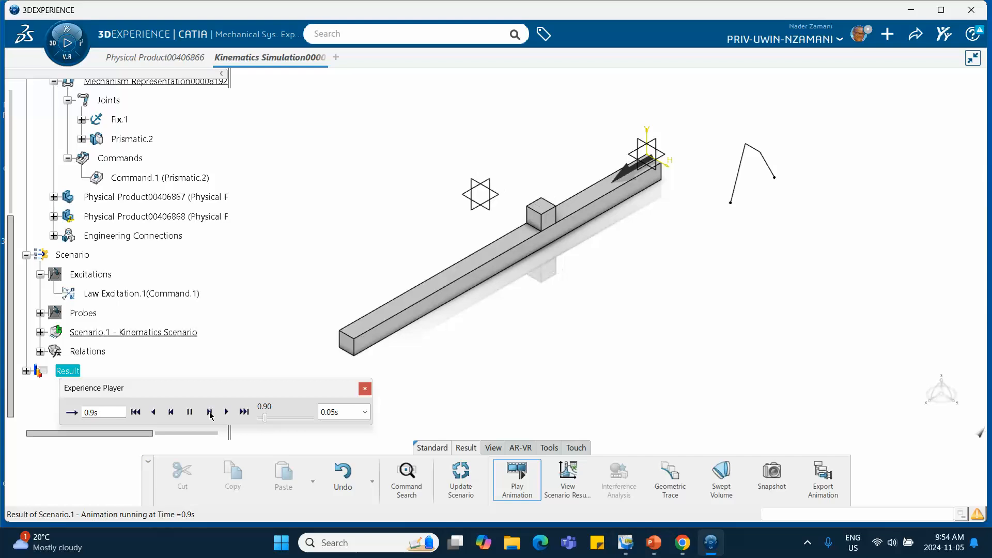
{"action": "left_click", "coordinate": [210, 412]}
{"action": "left_click", "coordinate": [209, 412]}
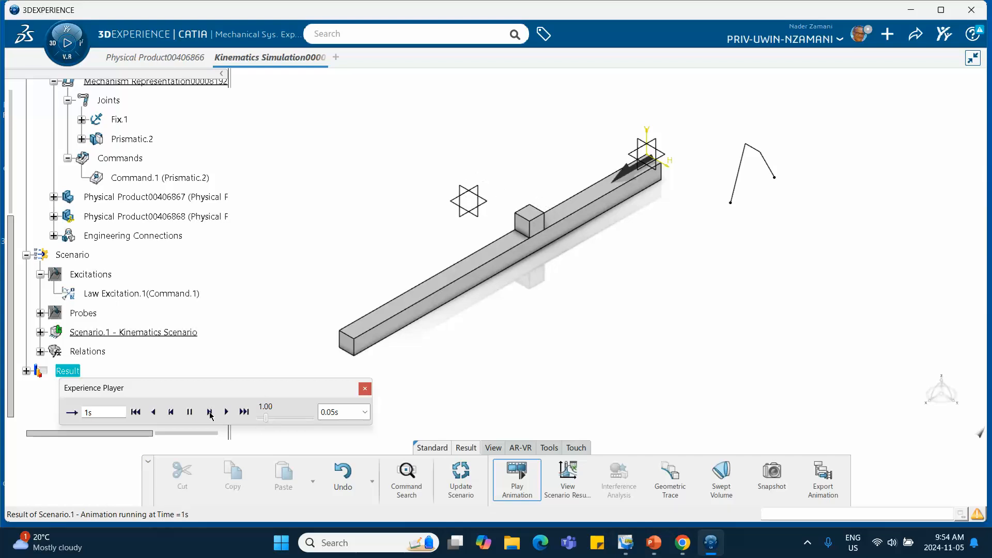
{"action": "left_click", "coordinate": [210, 412]}
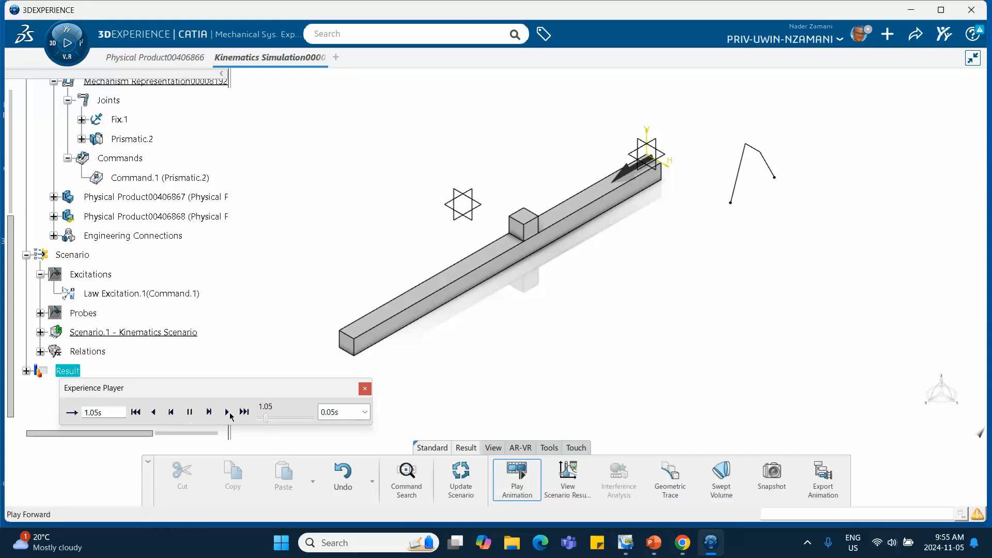
{"action": "left_click", "coordinate": [209, 412]}
{"action": "left_click", "coordinate": [209, 412]}
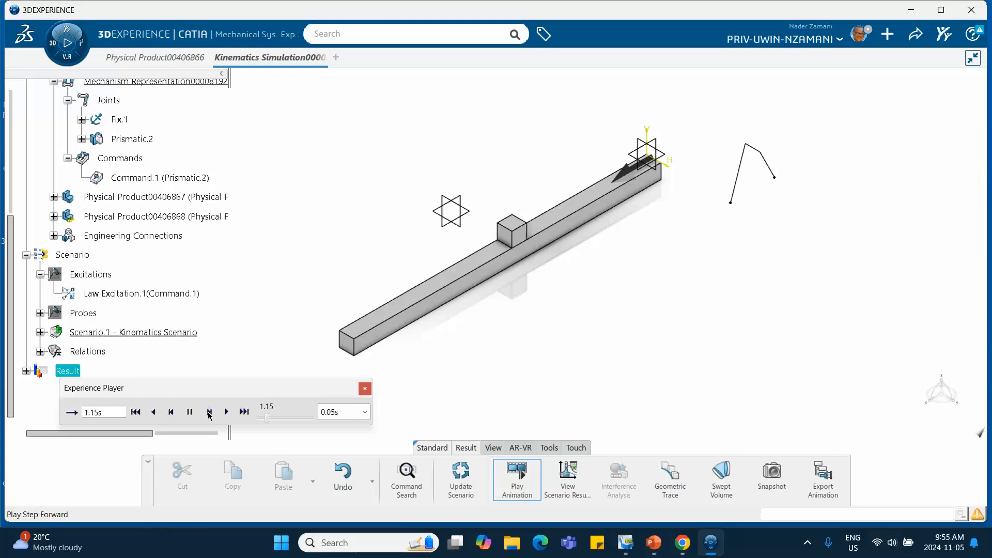
{"action": "left_click", "coordinate": [209, 412]}
{"action": "left_click", "coordinate": [209, 412]}
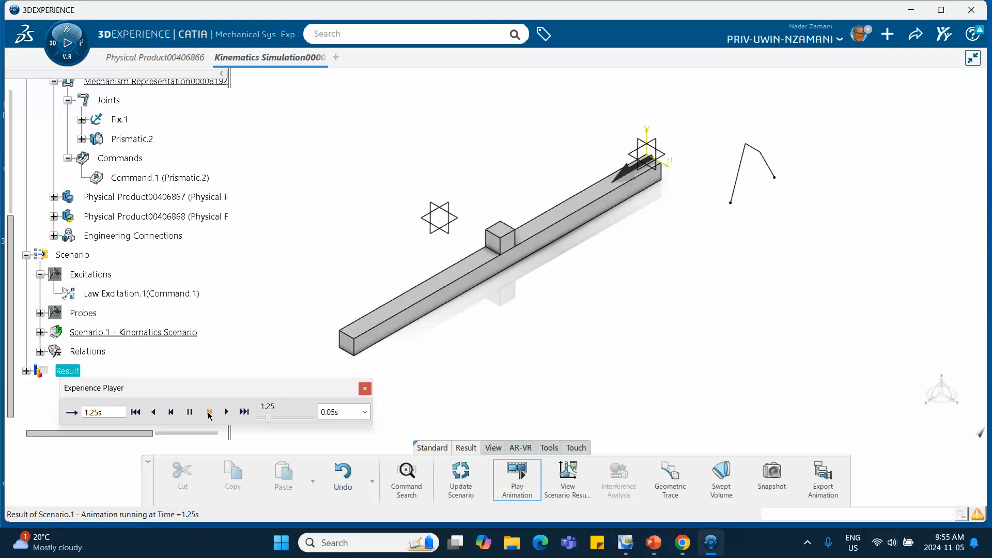
{"action": "left_click", "coordinate": [210, 412]}
{"action": "left_click", "coordinate": [209, 412]}
{"action": "left_click", "coordinate": [209, 412]}
{"action": "left_click", "coordinate": [210, 412]}
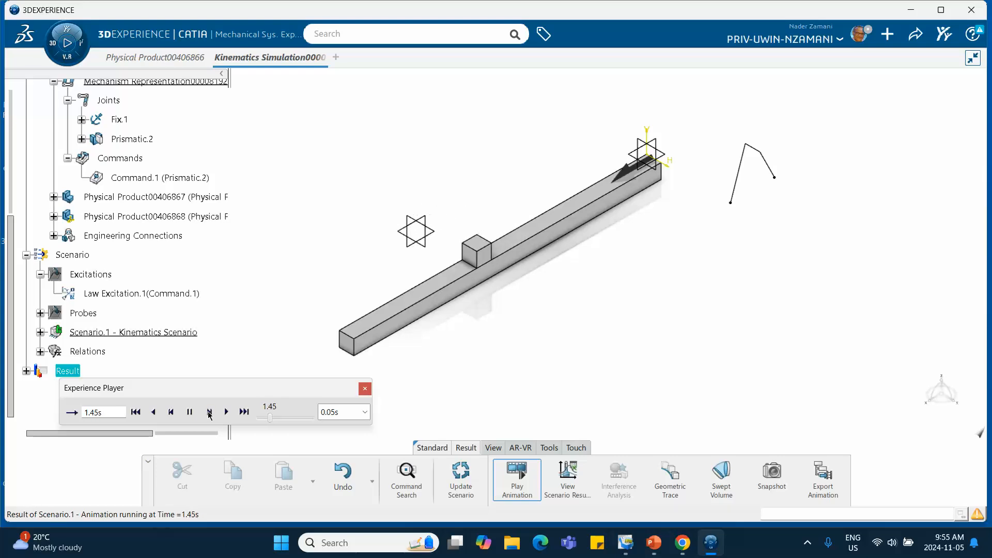
{"action": "left_click", "coordinate": [209, 412]}
{"action": "left_click", "coordinate": [210, 412]}
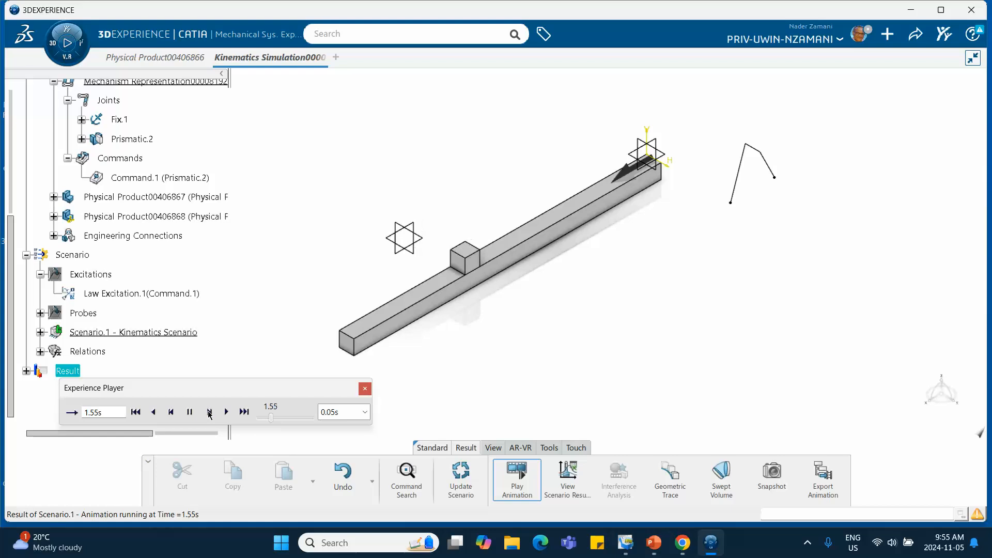
{"action": "left_click", "coordinate": [209, 412]}
{"action": "left_click", "coordinate": [209, 412]}
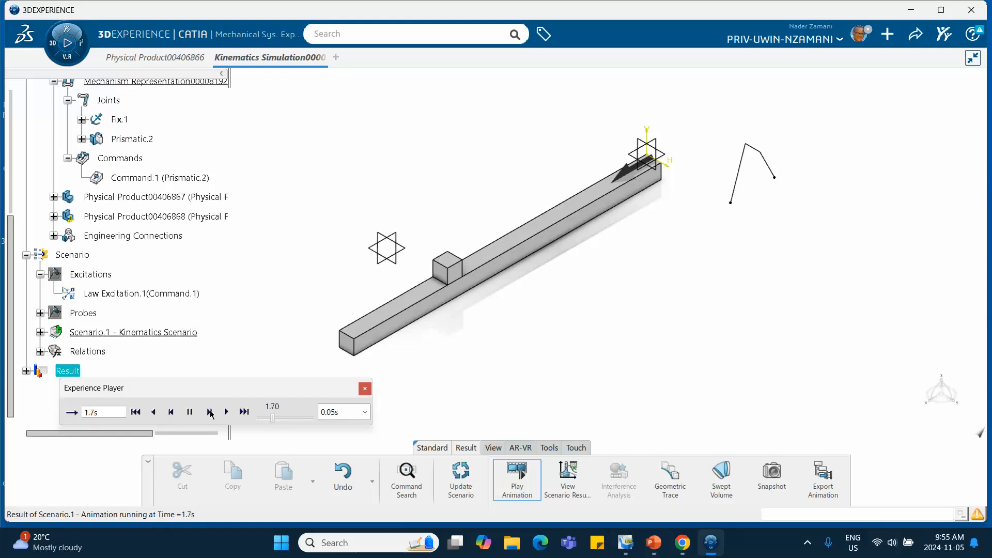
{"action": "left_click", "coordinate": [209, 412]}
{"action": "left_click", "coordinate": [209, 412]}
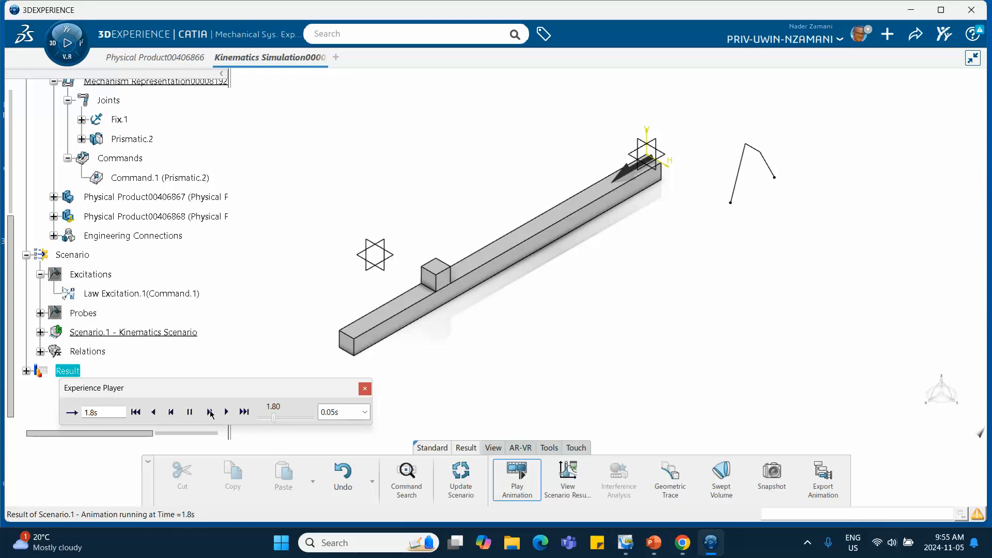
{"action": "left_click", "coordinate": [209, 413]}
{"action": "left_click", "coordinate": [209, 412]}
{"action": "left_click", "coordinate": [209, 412]}
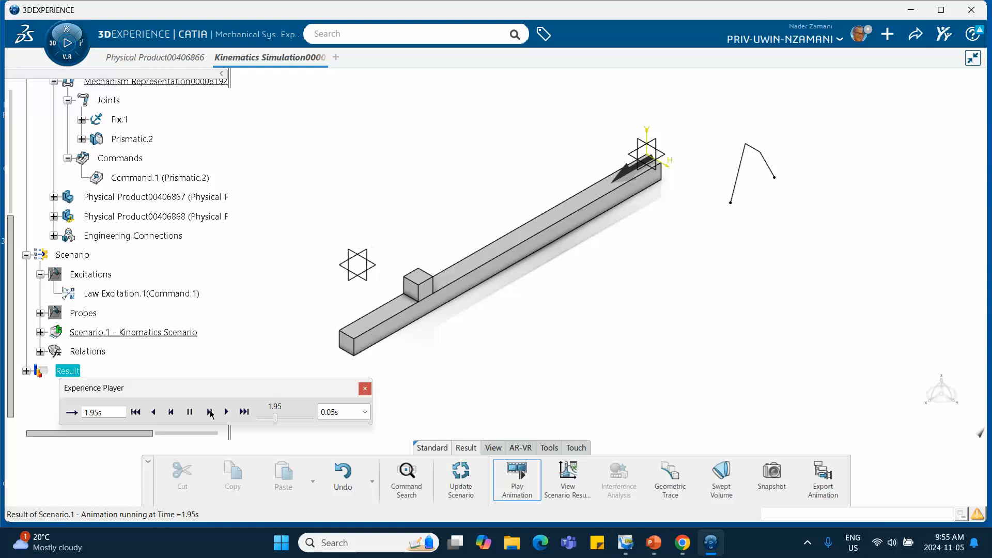
{"action": "left_click", "coordinate": [209, 413]}
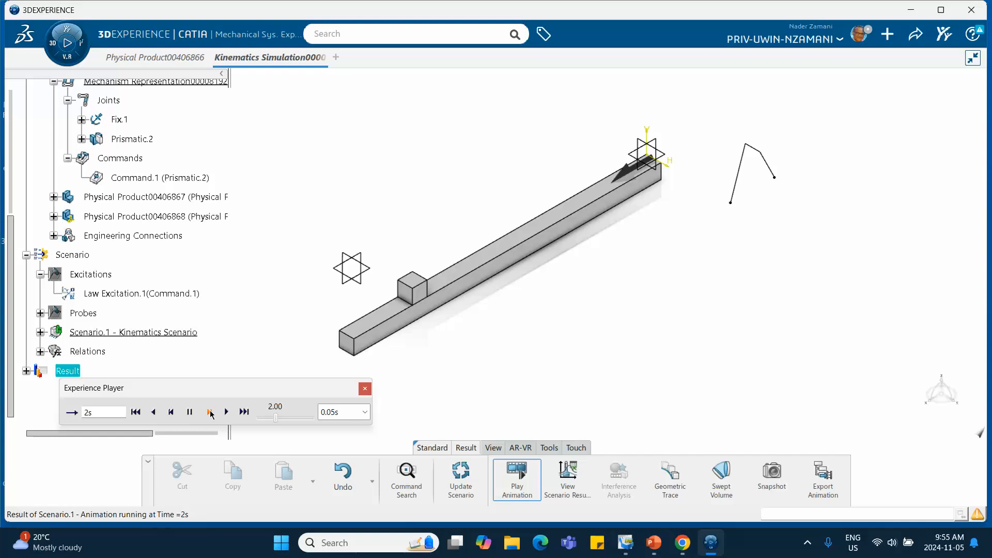
{"action": "left_click", "coordinate": [209, 413]}
{"action": "left_click", "coordinate": [210, 412]}
{"action": "left_click", "coordinate": [209, 412]}
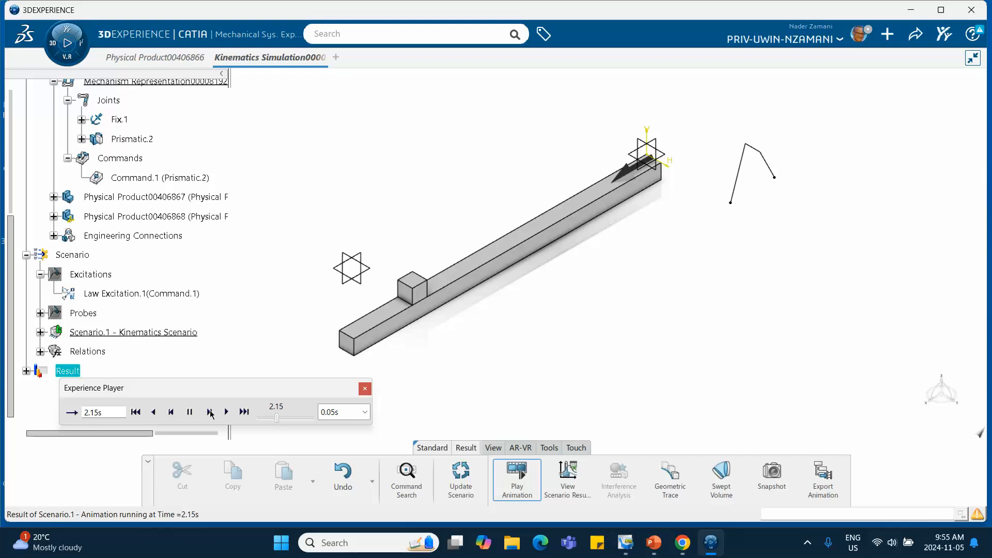
Jump the animation to 3.8 s and on to 4 s by setting the player's current simulation time.
{"action": "left_click", "coordinate": [101, 412]}
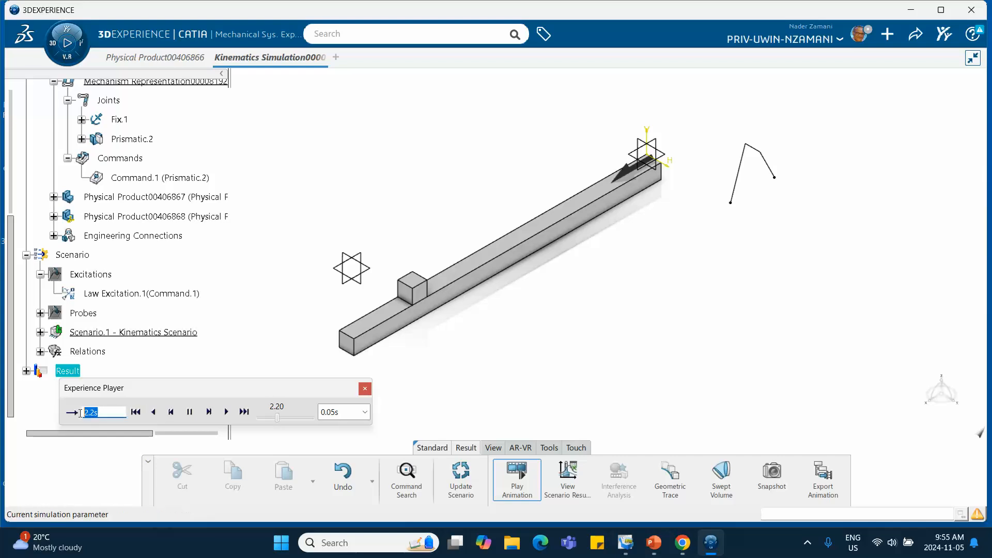
{"action": "type", "text": "3"}
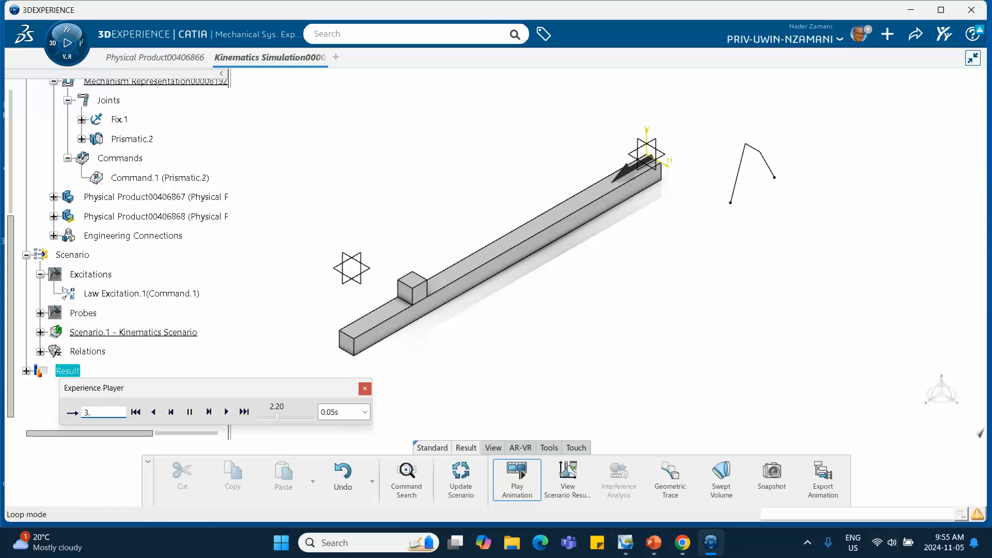
{"action": "type", "text": ".8"}
{"action": "key", "text": "Return"}
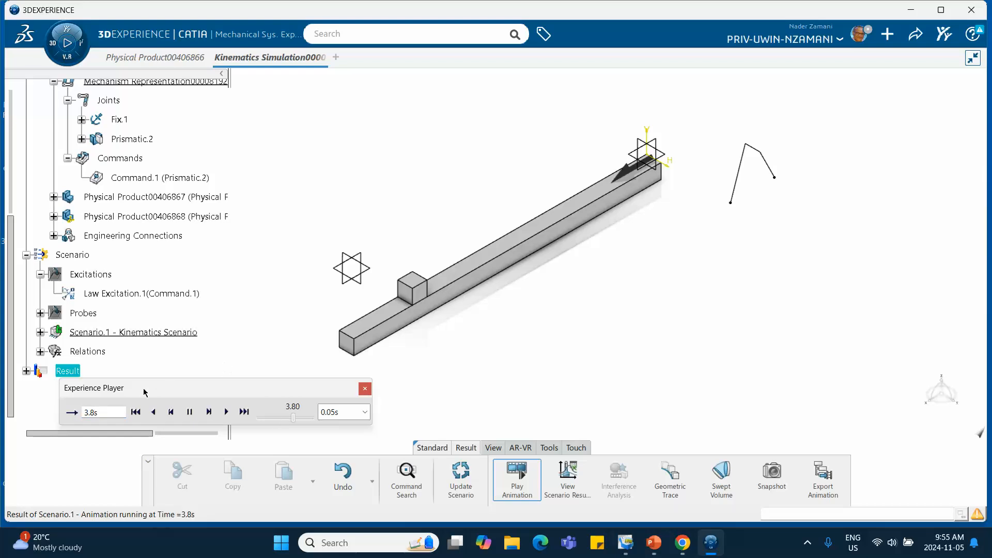
{"action": "left_click_drag", "start_coordinate": [104, 413], "coordinate": [78, 412]}
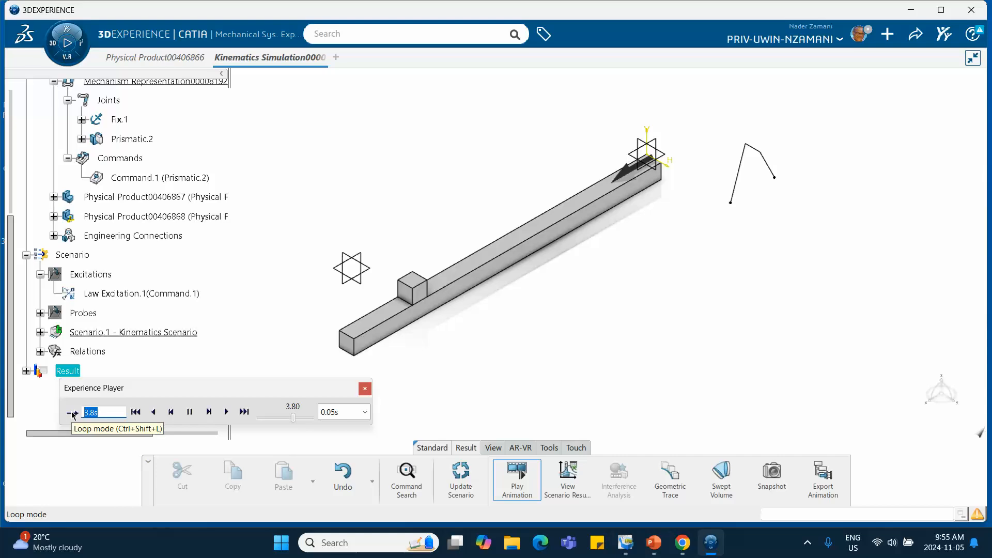
{"action": "type", "text": "4"}
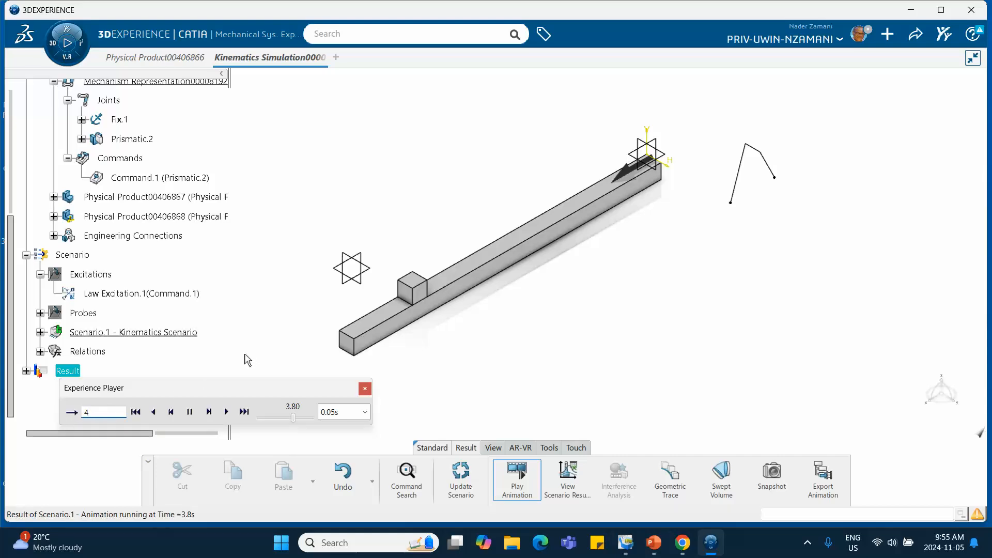
{"action": "key", "text": "Return"}
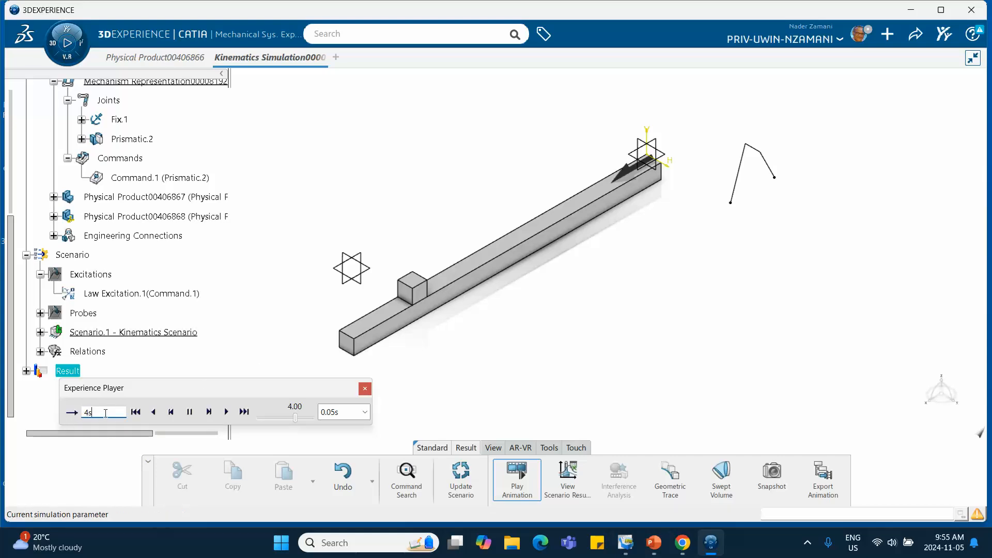
{"action": "double_click", "coordinate": [88, 411]}
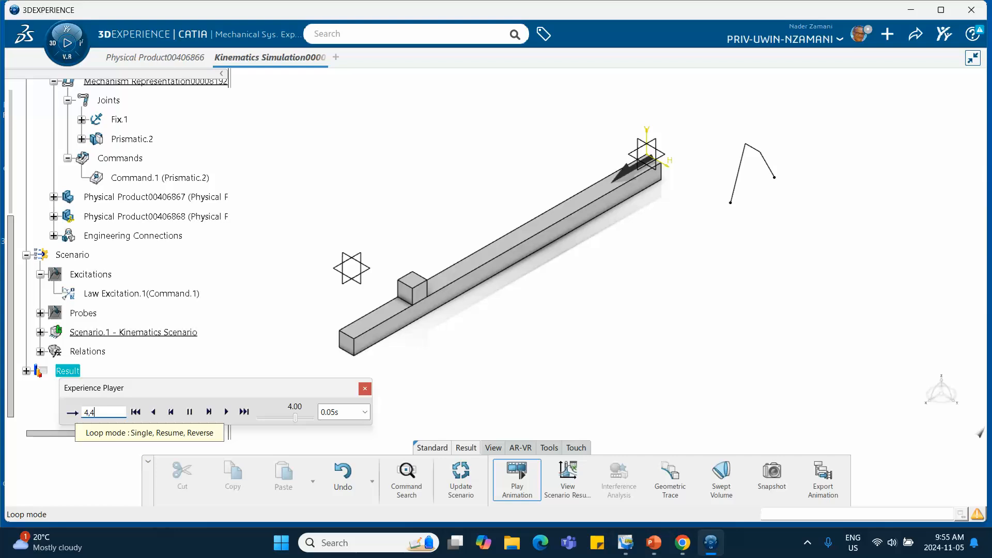
{"action": "left_click", "coordinate": [75, 413]}
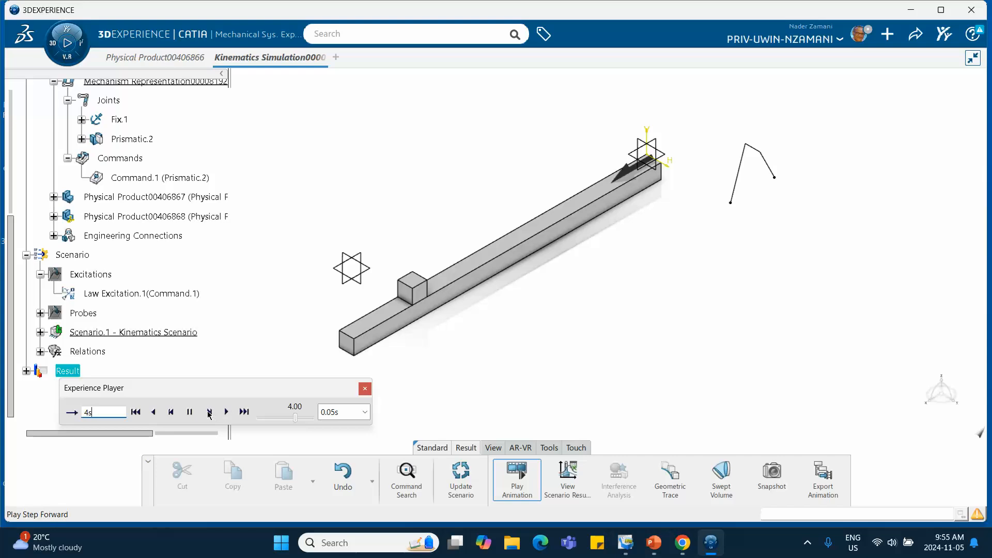
Step the result animation forward in 0.05 s increments from 4 s to its 6 s end, and replay it before closing the player.
{"action": "left_click", "coordinate": [209, 412]}
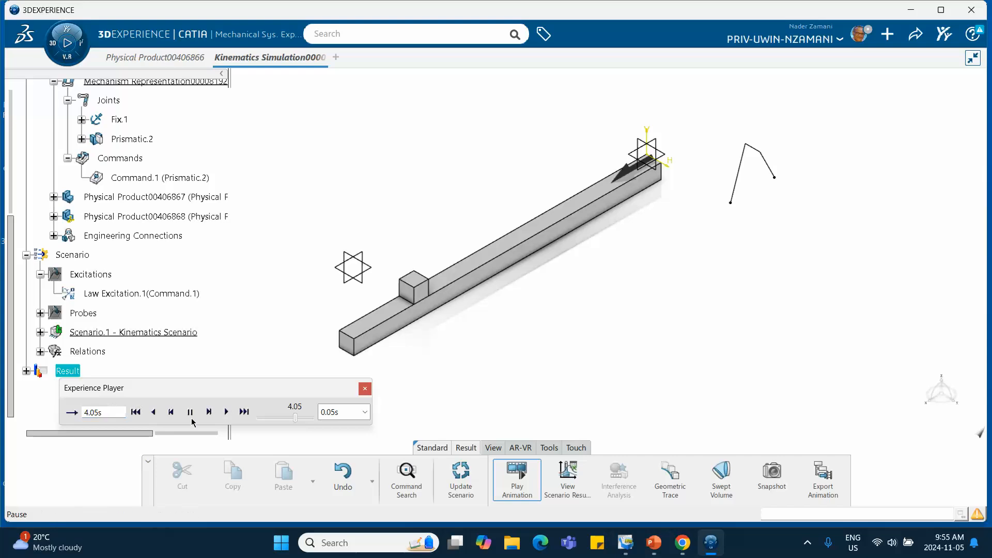
{"action": "left_click", "coordinate": [210, 411]}
{"action": "left_click", "coordinate": [210, 411]}
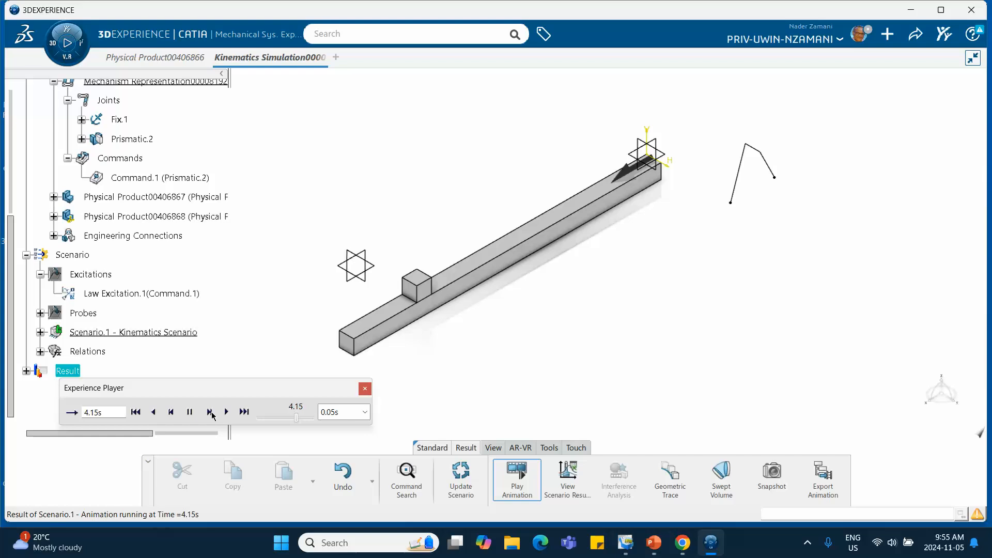
{"action": "left_click", "coordinate": [210, 412]}
{"action": "left_click", "coordinate": [209, 411]}
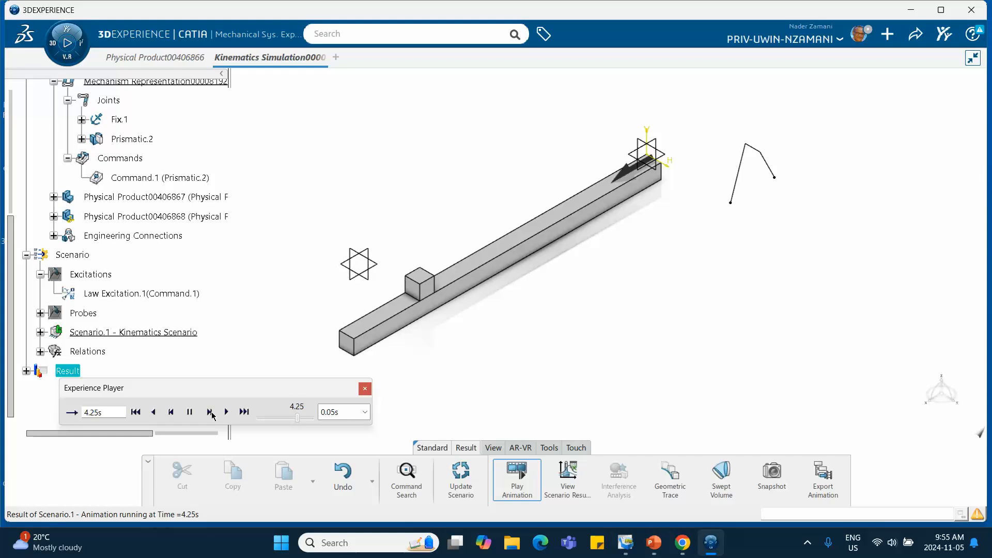
{"action": "left_click", "coordinate": [210, 411]}
{"action": "left_click", "coordinate": [210, 412]}
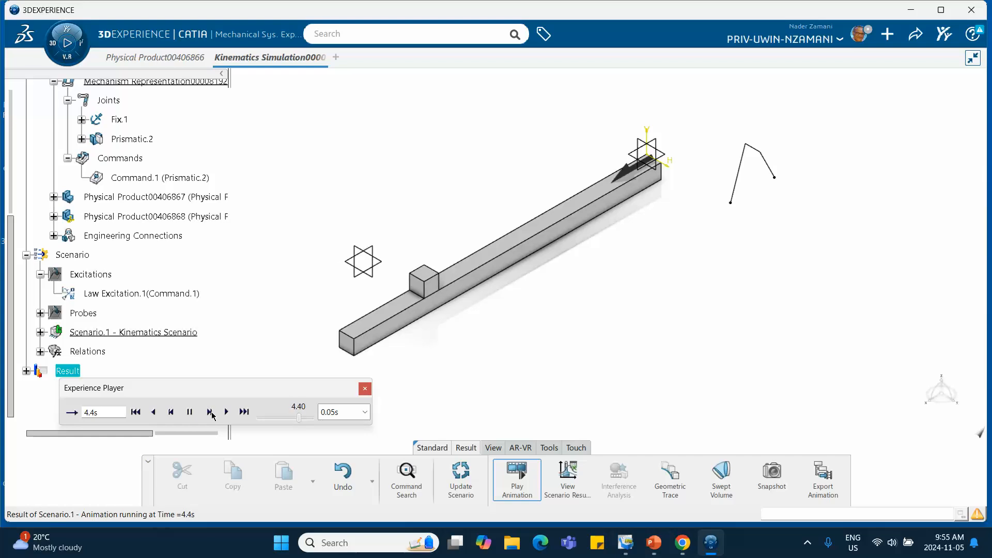
{"action": "left_click", "coordinate": [209, 412]}
{"action": "left_click", "coordinate": [210, 412]}
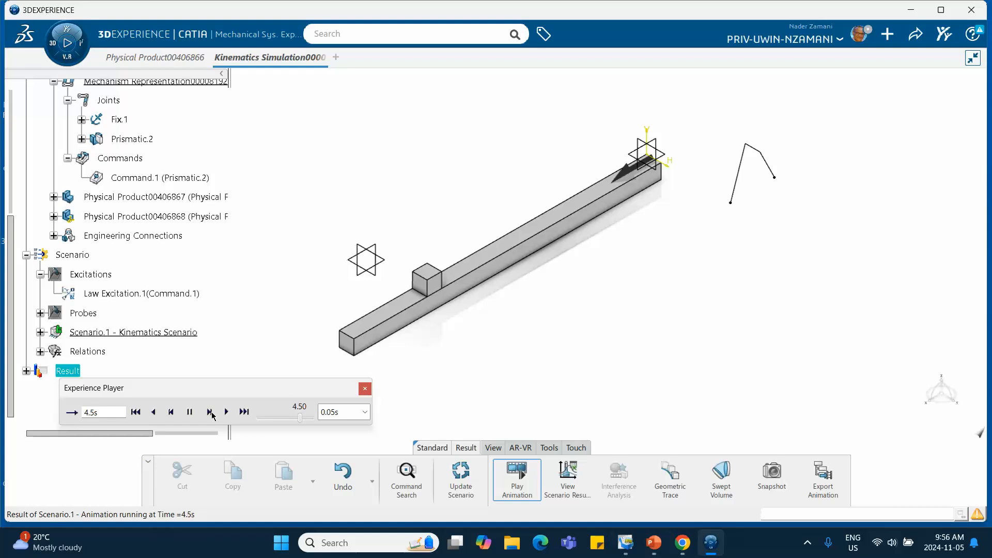
{"action": "left_click", "coordinate": [210, 412]}
{"action": "left_click", "coordinate": [210, 411]}
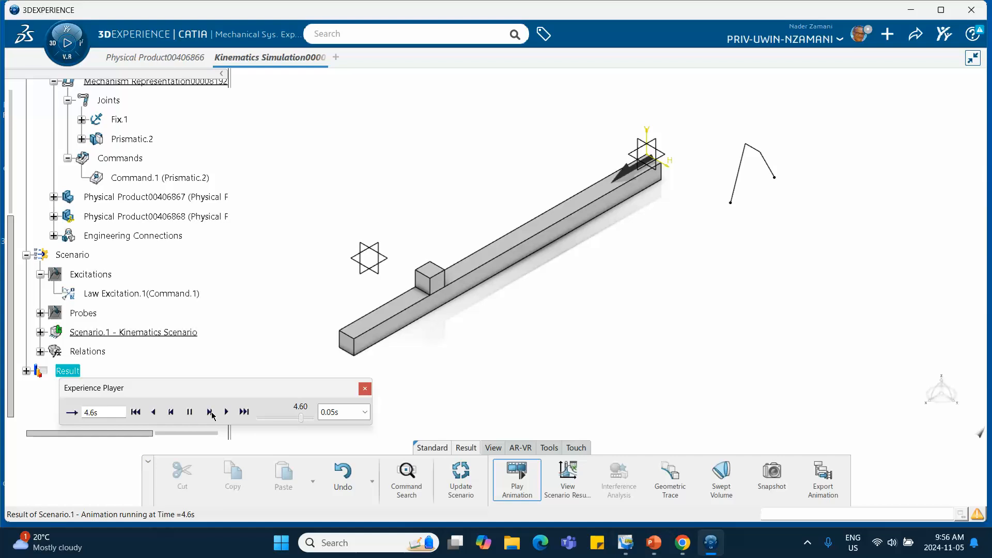
{"action": "left_click", "coordinate": [209, 411]}
{"action": "left_click", "coordinate": [210, 412]}
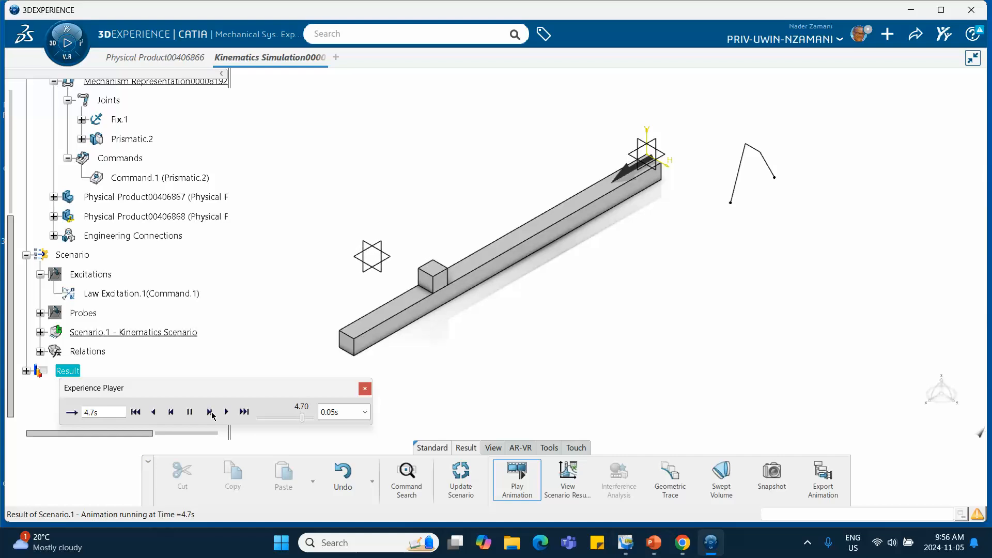
{"action": "left_click", "coordinate": [211, 413]}
{"action": "left_click", "coordinate": [210, 412]}
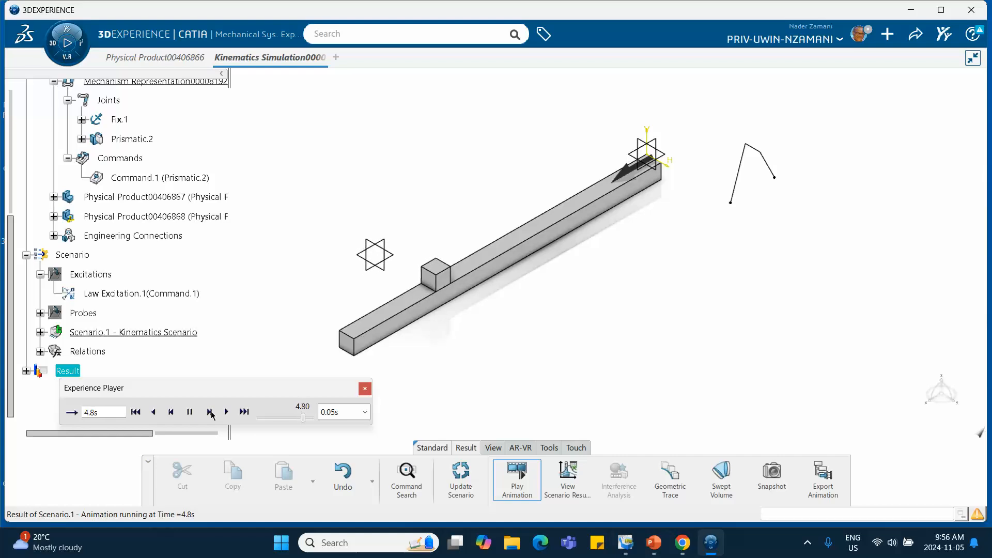
{"action": "left_click", "coordinate": [210, 412]}
{"action": "left_click", "coordinate": [210, 412]}
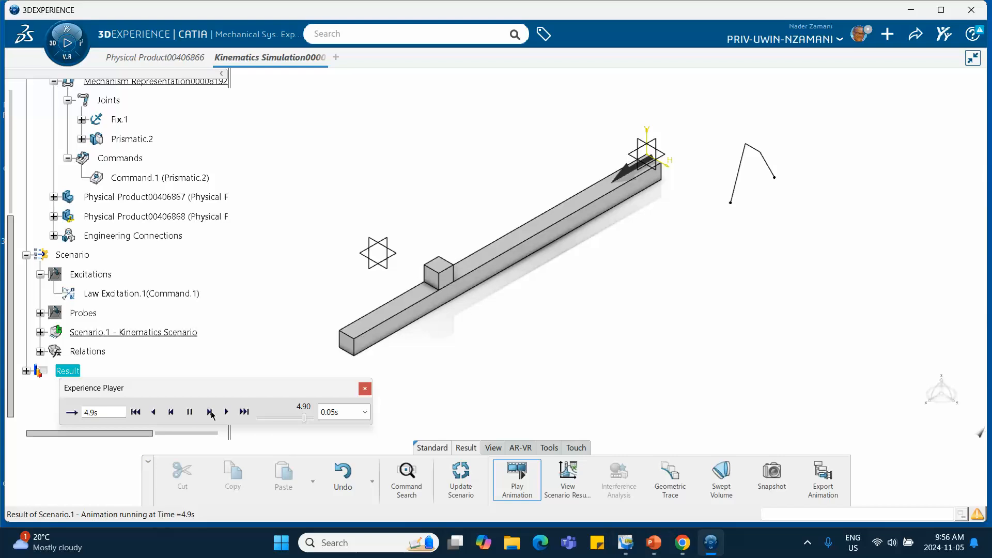
{"action": "left_click", "coordinate": [210, 412]}
{"action": "left_click", "coordinate": [209, 412]}
{"action": "left_click", "coordinate": [209, 412]}
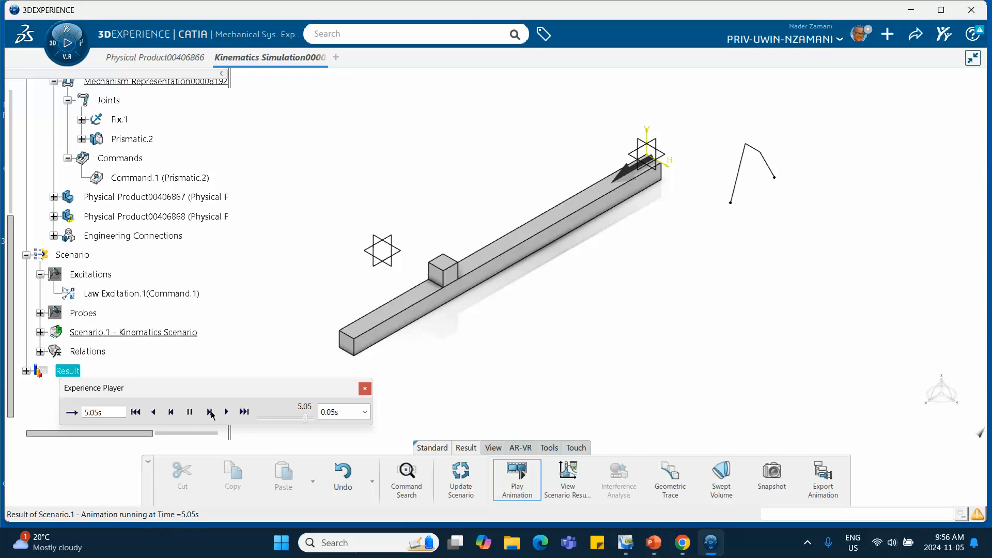
{"action": "left_click", "coordinate": [210, 412]}
{"action": "left_click", "coordinate": [210, 412]}
{"action": "left_click", "coordinate": [210, 411]}
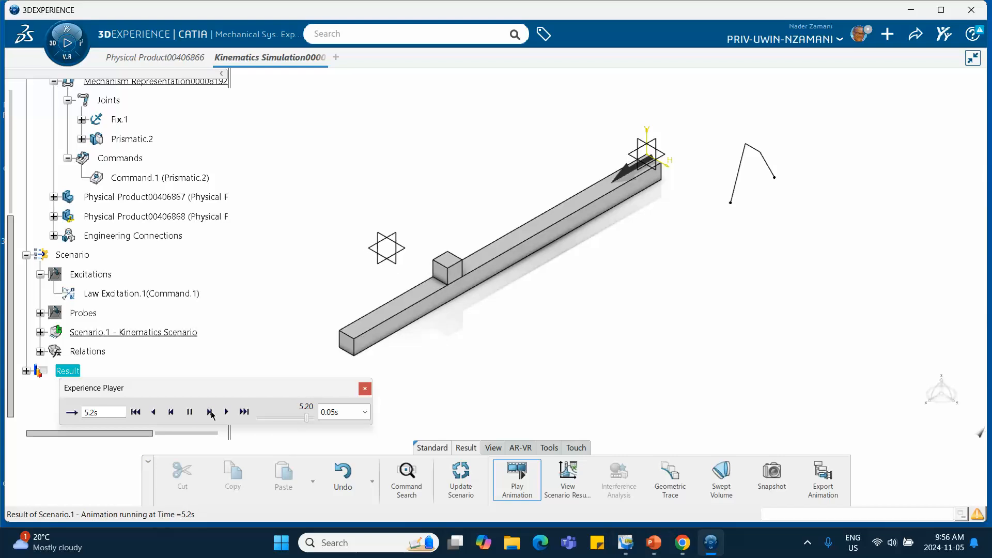
{"action": "left_click", "coordinate": [209, 412]}
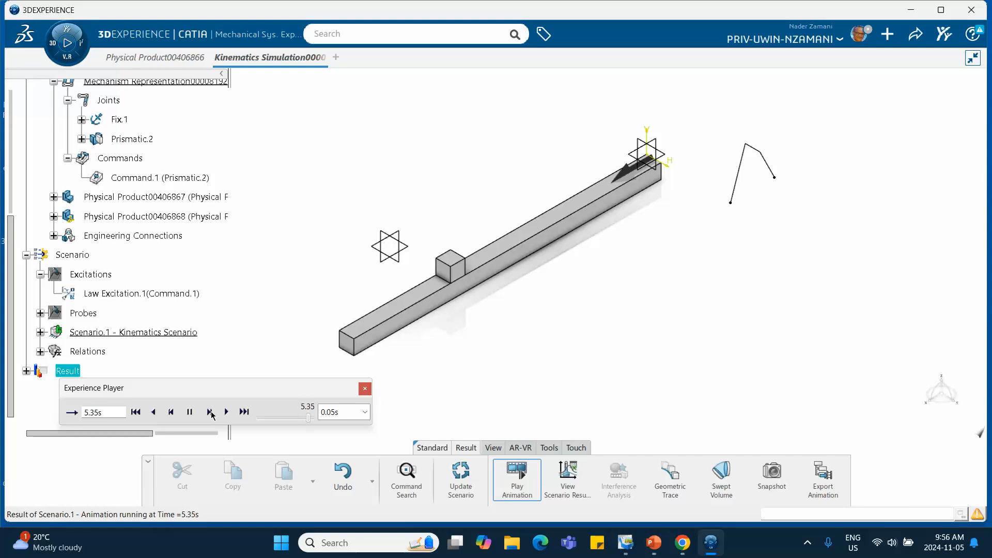
{"action": "left_click", "coordinate": [210, 412]}
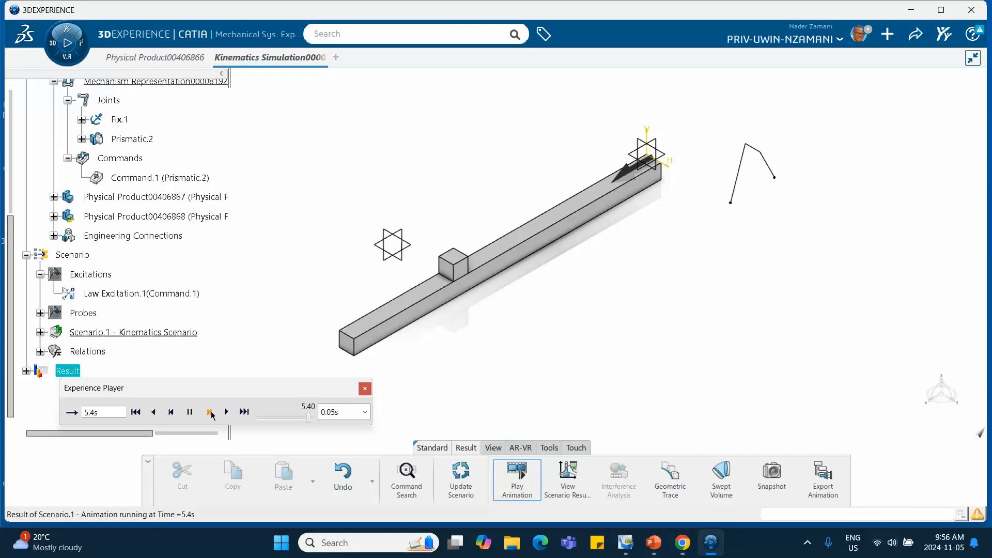
{"action": "left_click", "coordinate": [210, 412]}
{"action": "left_click", "coordinate": [210, 411]}
{"action": "left_click", "coordinate": [210, 411]}
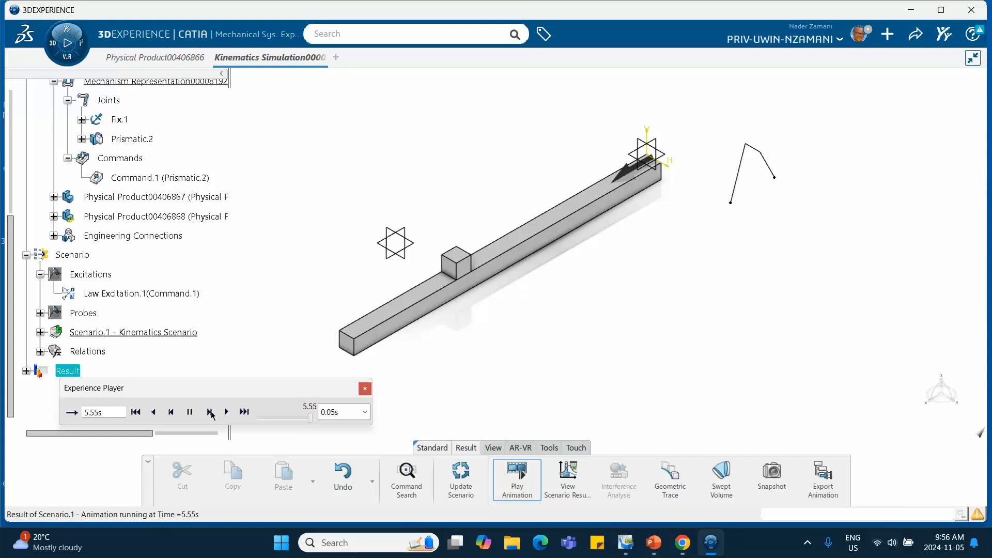
{"action": "left_click", "coordinate": [210, 412]}
{"action": "left_click", "coordinate": [210, 411]}
{"action": "left_click", "coordinate": [210, 411]}
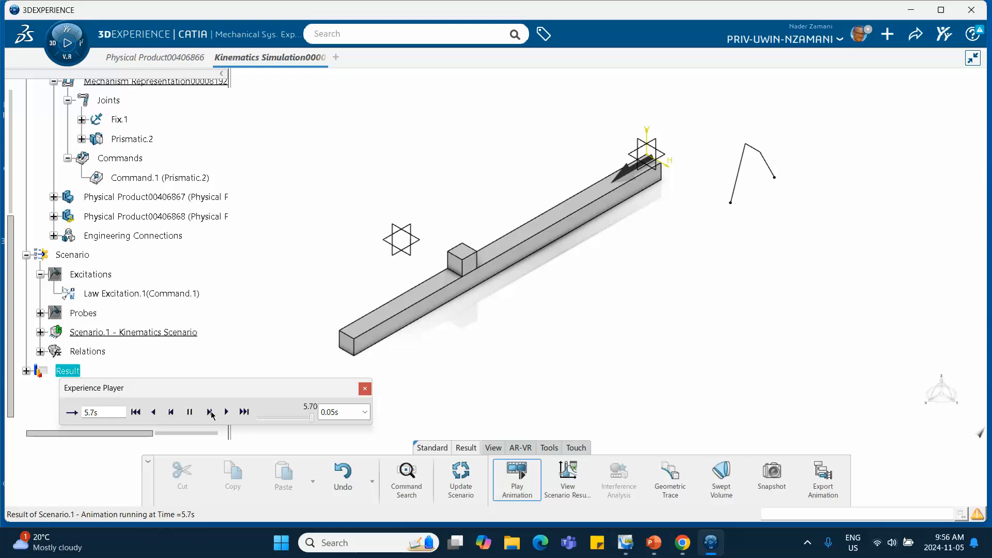
{"action": "left_click", "coordinate": [209, 412]}
{"action": "left_click", "coordinate": [210, 412]}
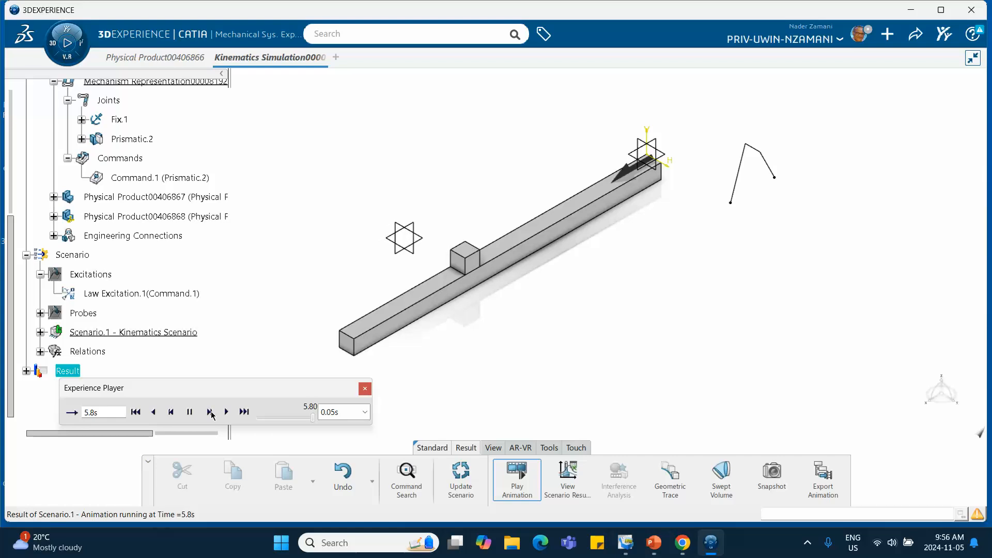
{"action": "left_click", "coordinate": [209, 411]}
{"action": "left_click", "coordinate": [210, 412]}
{"action": "left_click", "coordinate": [209, 411]}
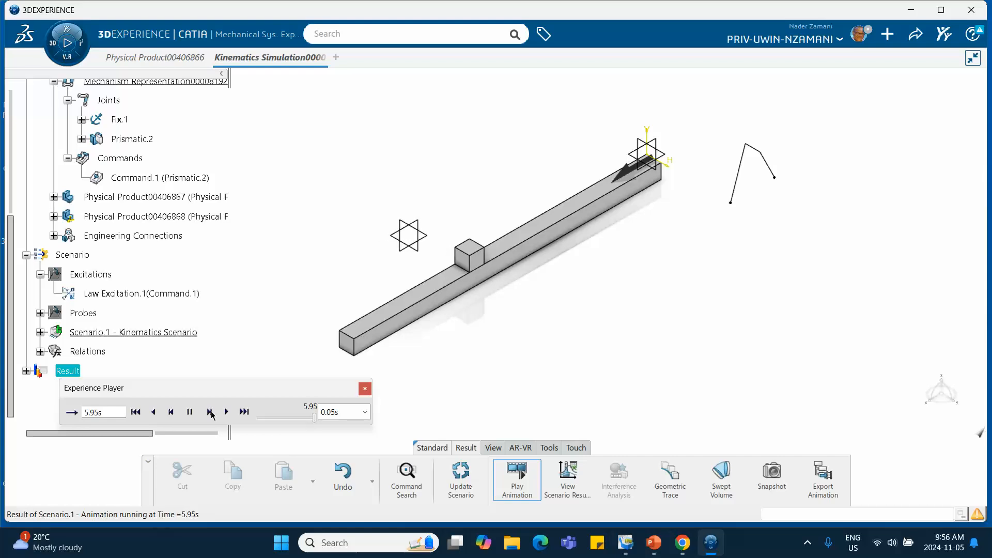
{"action": "left_click", "coordinate": [210, 412]}
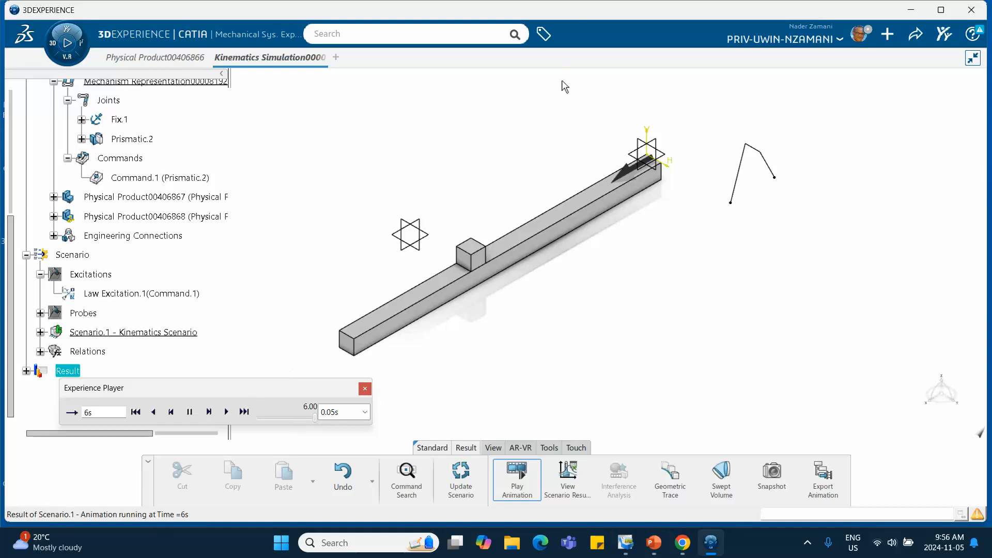
{"action": "left_click", "coordinate": [227, 412]}
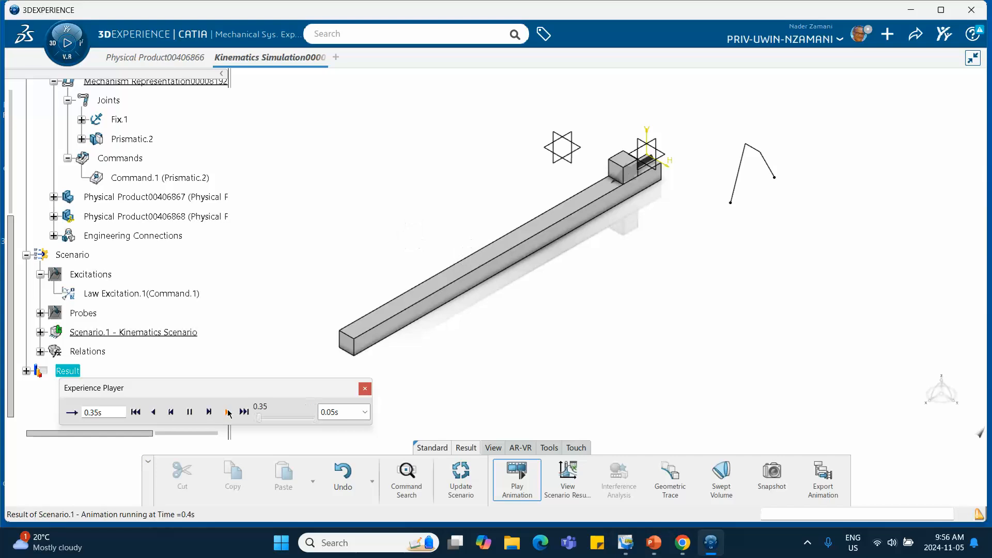
{"action": "left_click", "coordinate": [365, 388]}
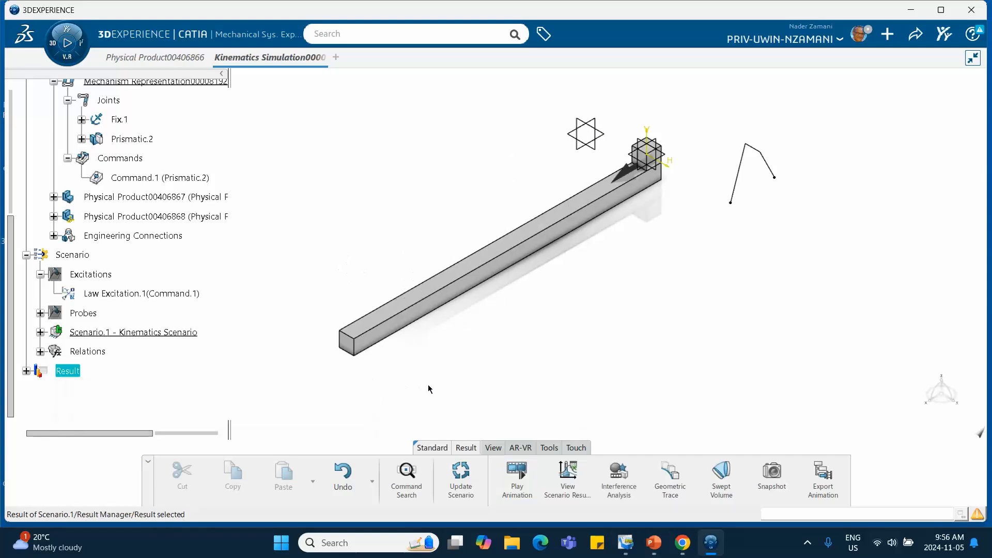
Plot only the Law Excitation.1 Length from the scenario results and compare it with the distance-time graph on the PowerPoint slide.
{"action": "left_click", "coordinate": [569, 478]}
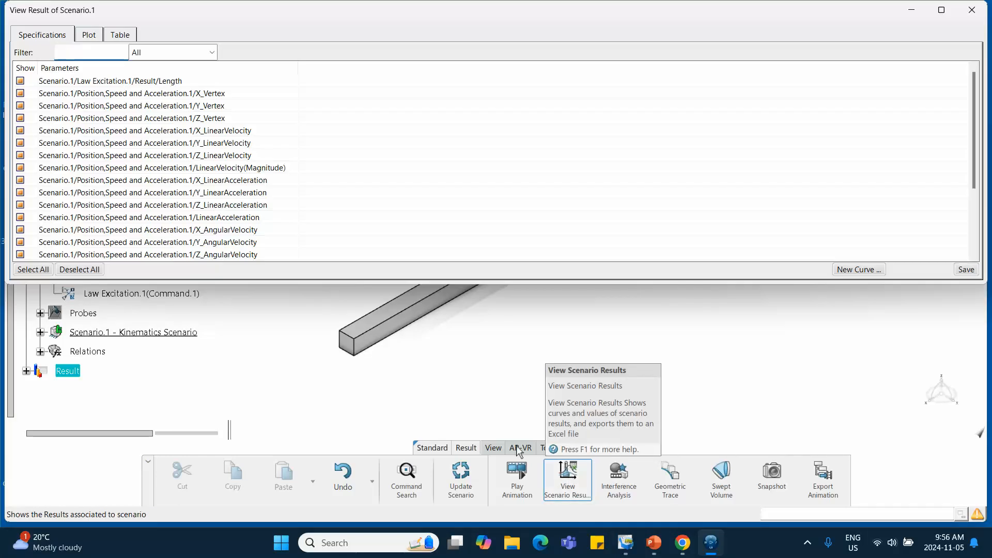
{"action": "left_click", "coordinate": [79, 269]}
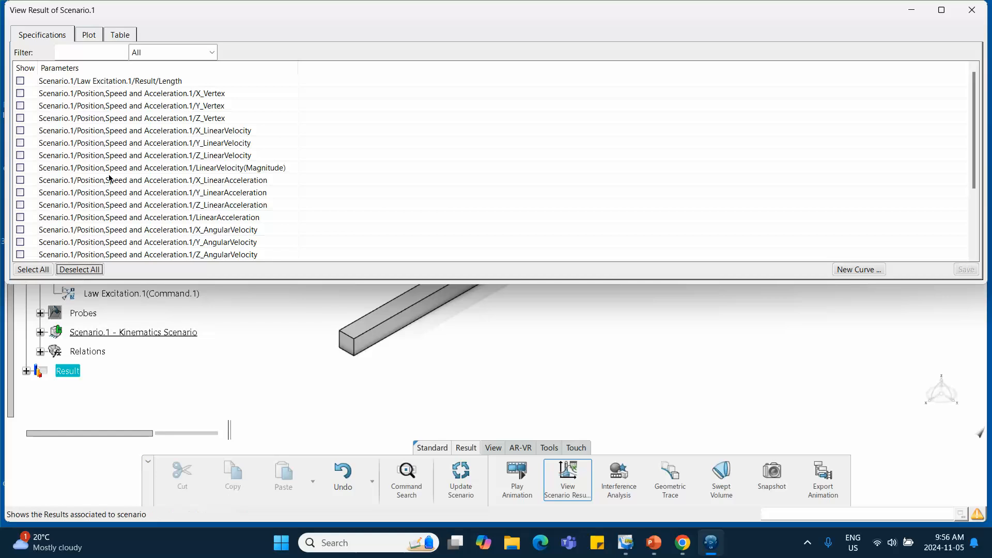
{"action": "left_click_drag", "start_coordinate": [225, 19], "coordinate": [228, 77]}
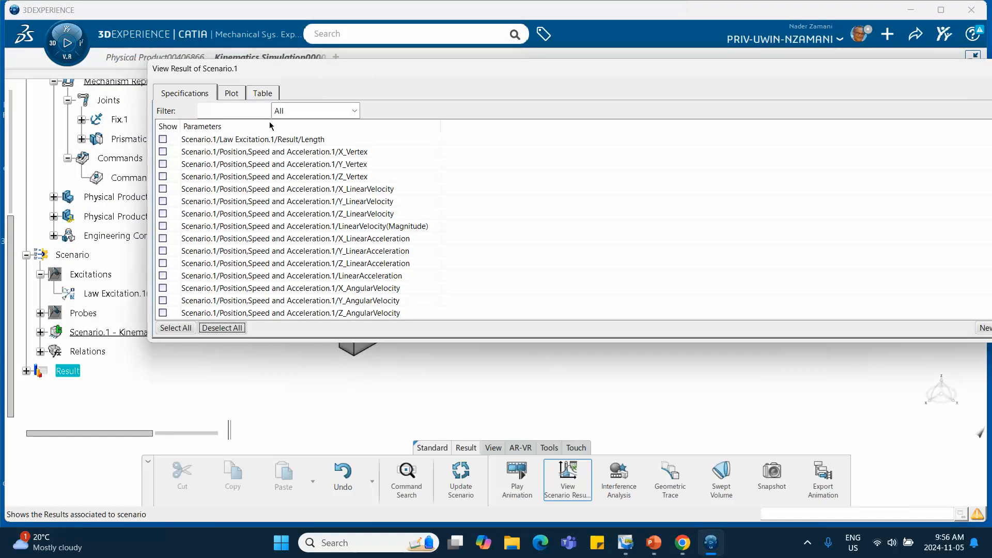
{"action": "left_click", "coordinate": [200, 142]}
{"action": "left_click", "coordinate": [164, 139]}
{"action": "left_click", "coordinate": [230, 93]}
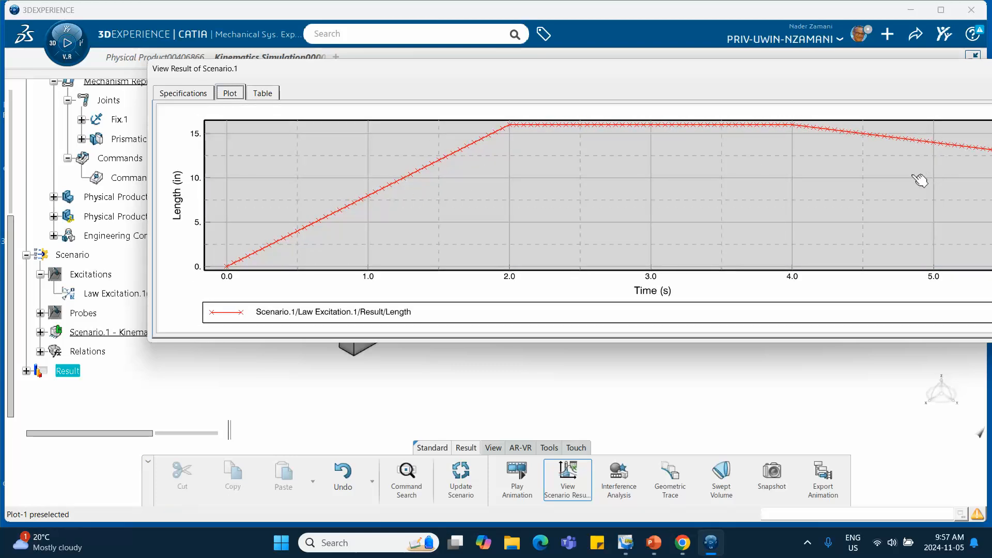
{"action": "left_click_drag", "start_coordinate": [919, 181], "coordinate": [830, 244]}
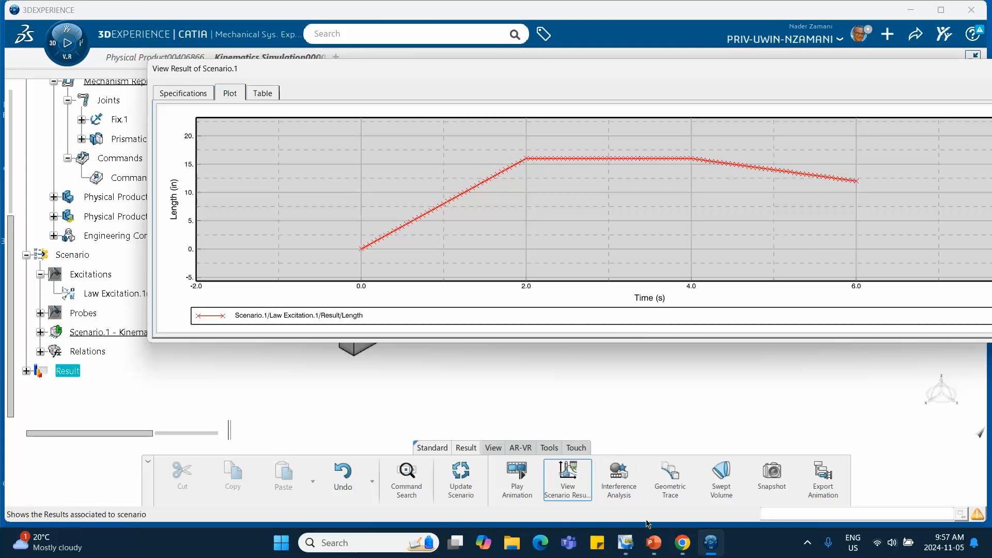
{"action": "left_click", "coordinate": [654, 543]}
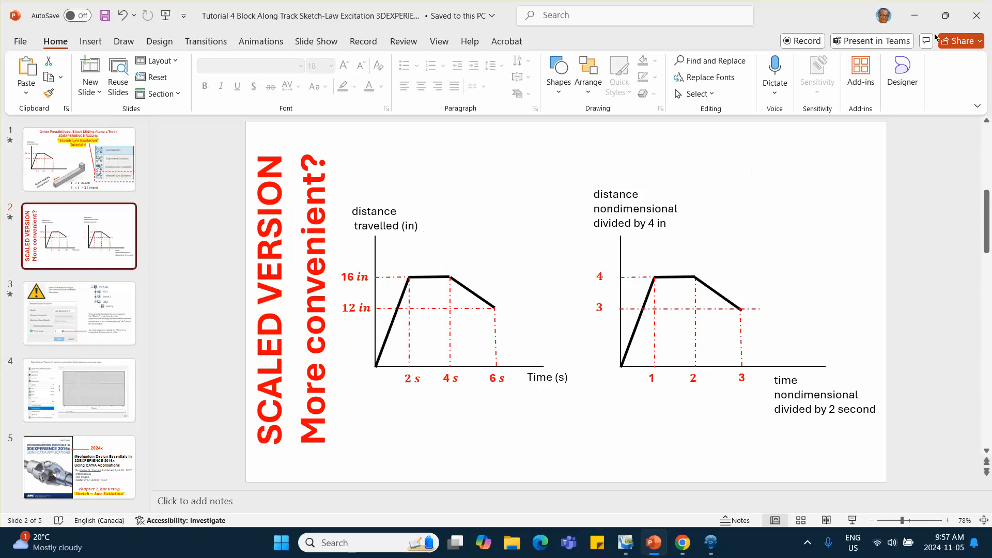
{"action": "key", "text": "alt+Tab"}
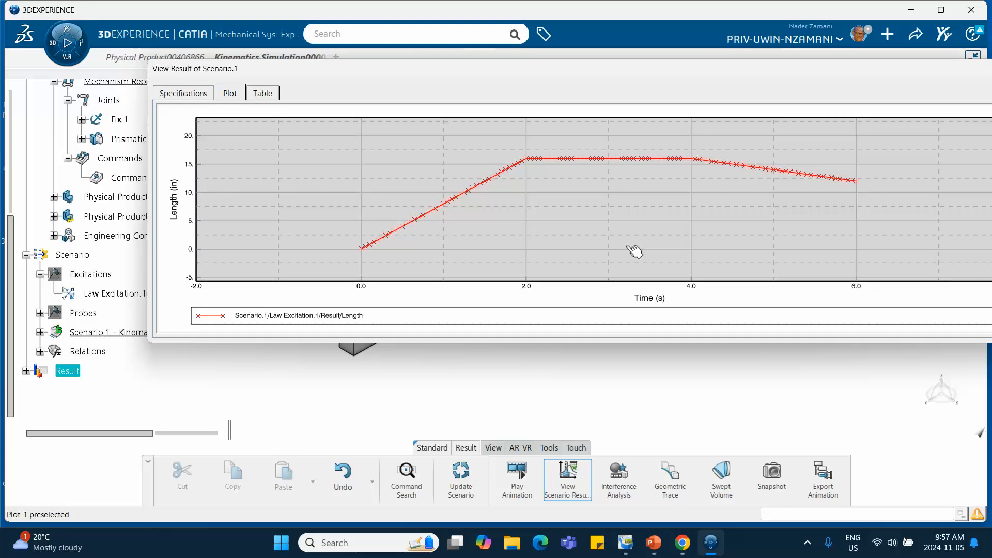
Add the Position, Speed and Acceleration.1 X_Vertex parameter to the plot alongside the law excitation length.
{"action": "left_click", "coordinate": [193, 94]}
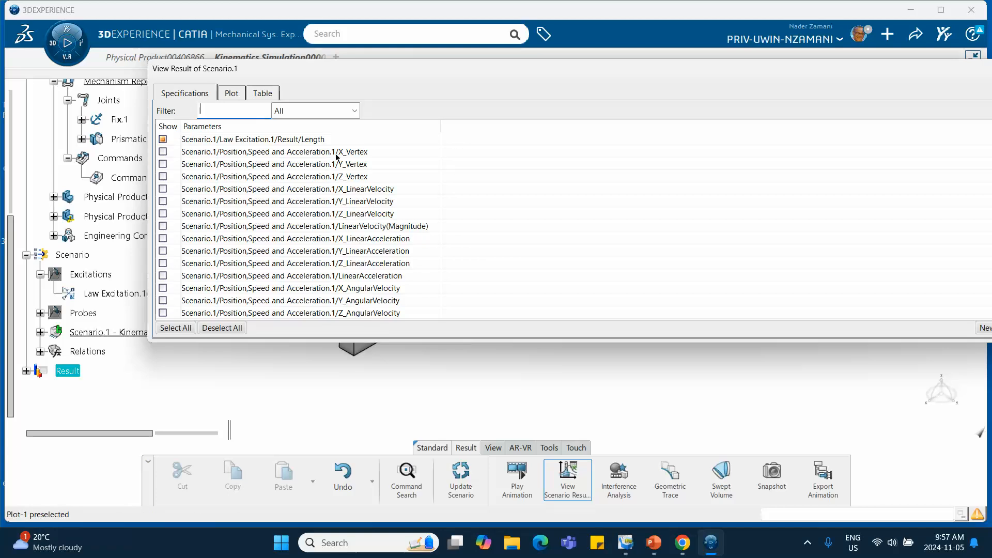
{"action": "left_click", "coordinate": [164, 151]}
{"action": "left_click", "coordinate": [233, 94]}
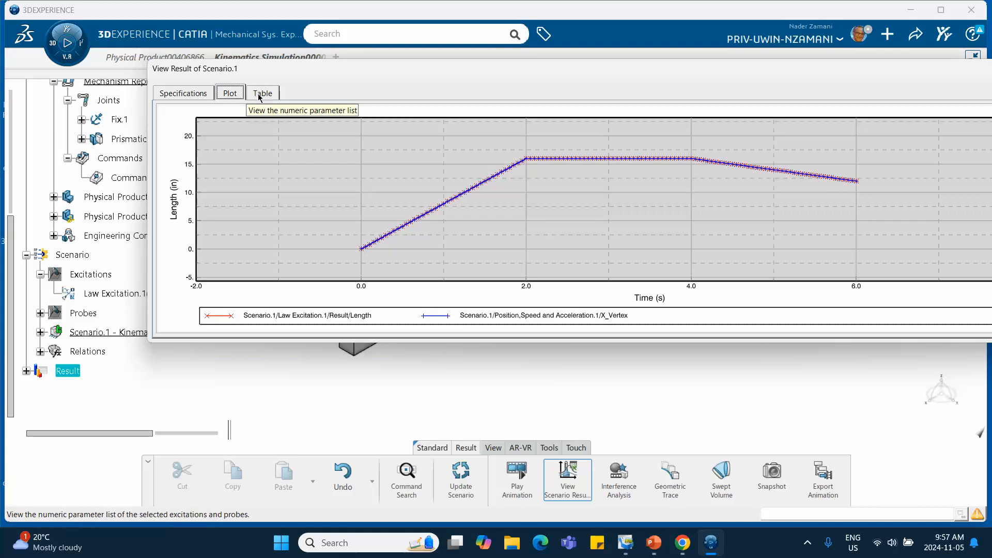
Remove the Law Excitation.1 Length curve to plot X_Vertex alone, bring the whole graph into view, and close the results window.
{"action": "left_click", "coordinate": [188, 94]}
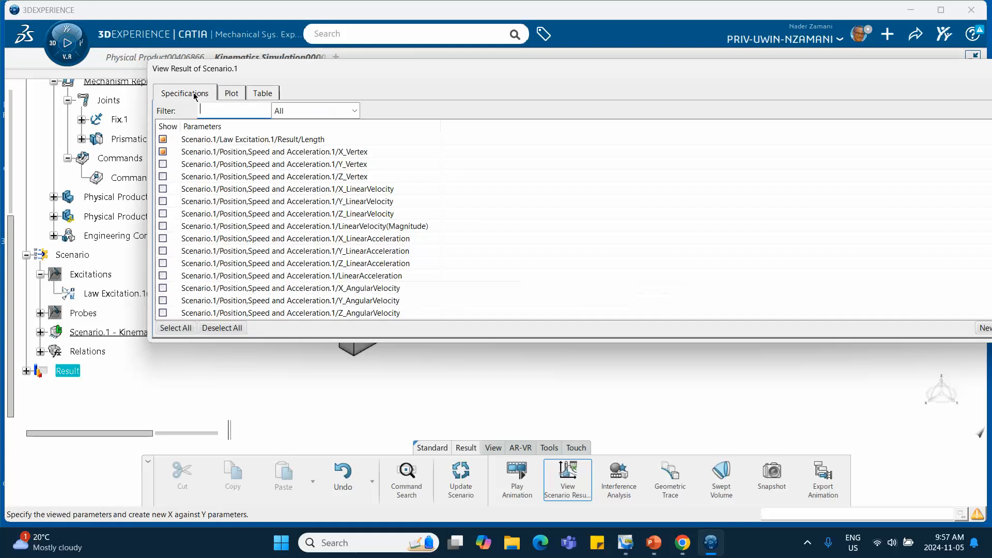
{"action": "left_click", "coordinate": [163, 140]}
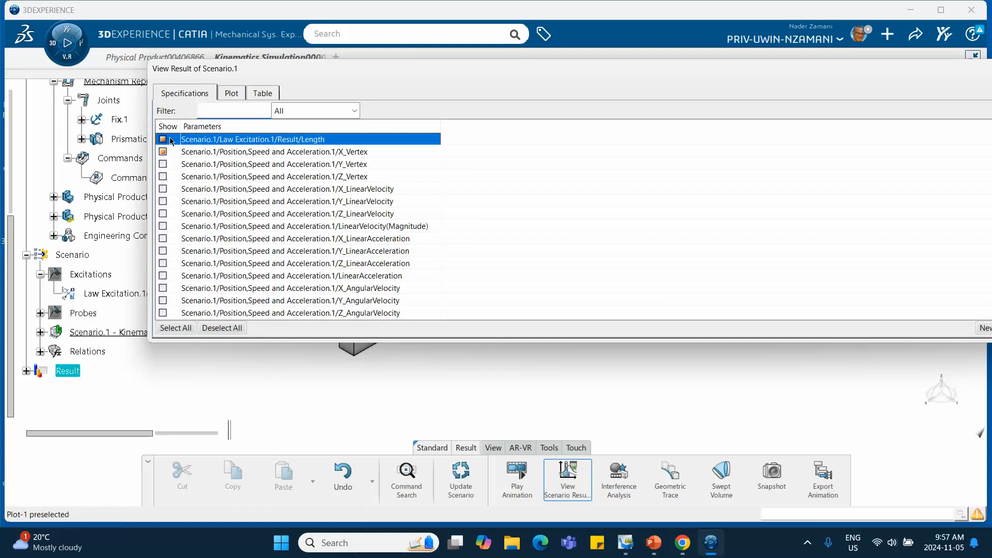
{"action": "left_click", "coordinate": [232, 98]}
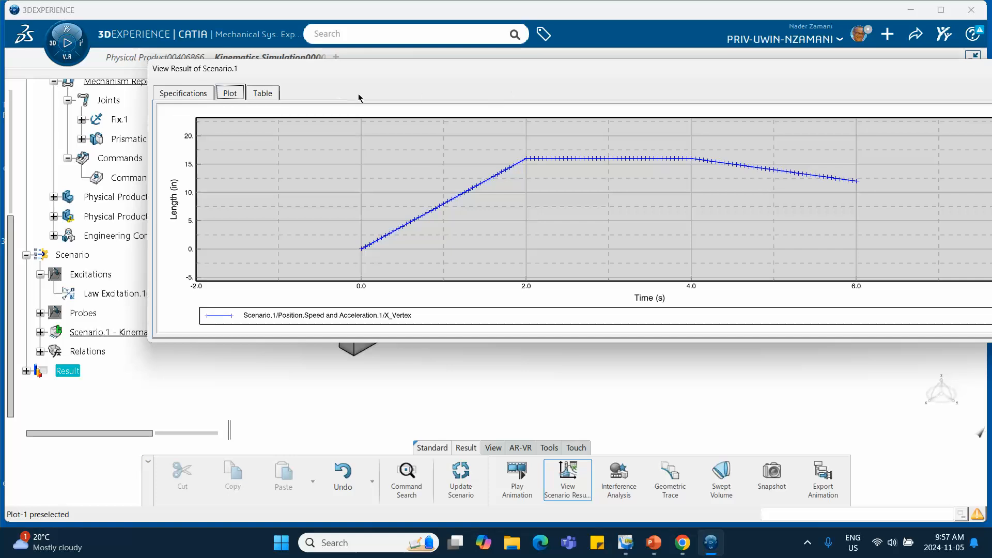
{"action": "left_click_drag", "start_coordinate": [572, 73], "coordinate": [491, 72]}
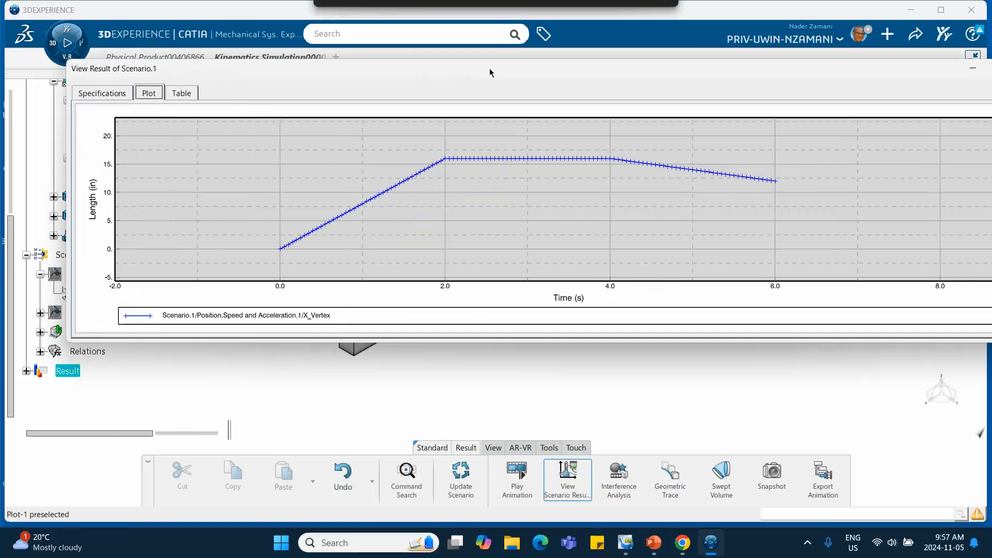
{"action": "left_click_drag", "start_coordinate": [788, 69], "coordinate": [720, 81]}
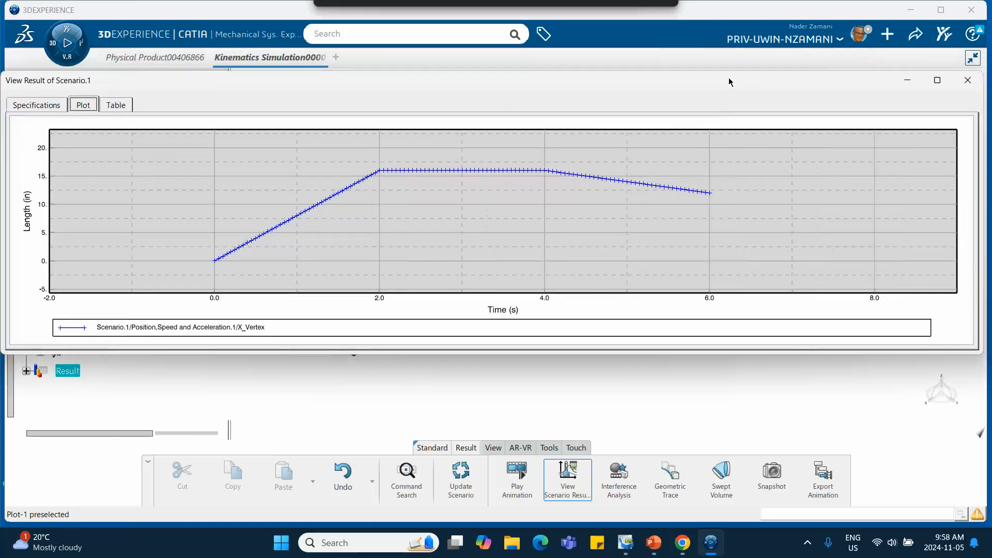
{"action": "left_click", "coordinate": [958, 81]}
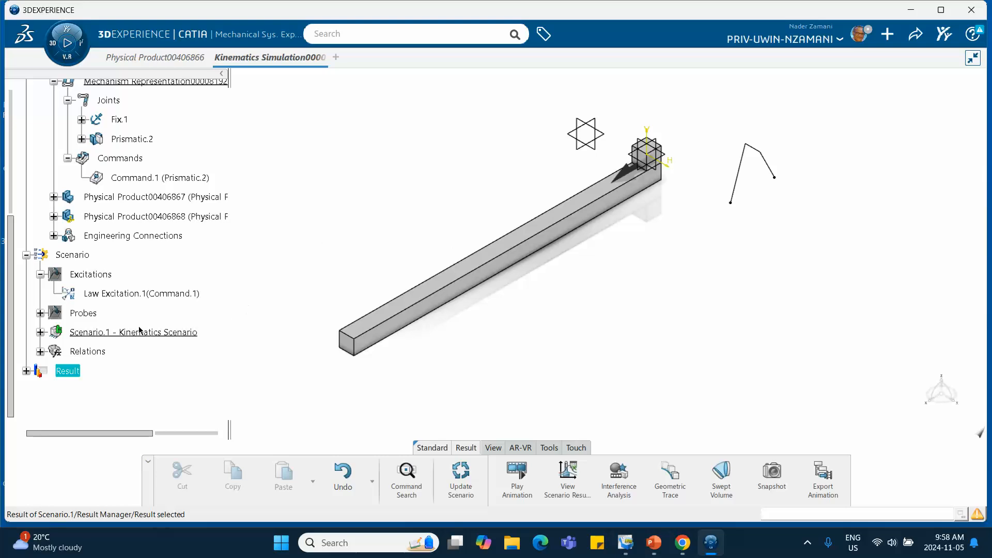
Expand Scenario.1 in the tree, then consult the PowerPoint slide about plotting the excitations from the underlined scenario and return to 3DEXPERIENCE.
{"action": "left_click", "coordinate": [40, 332]}
{"action": "scroll", "coordinate": [160, 305], "scroll_direction": "down", "scroll_amount": 3}
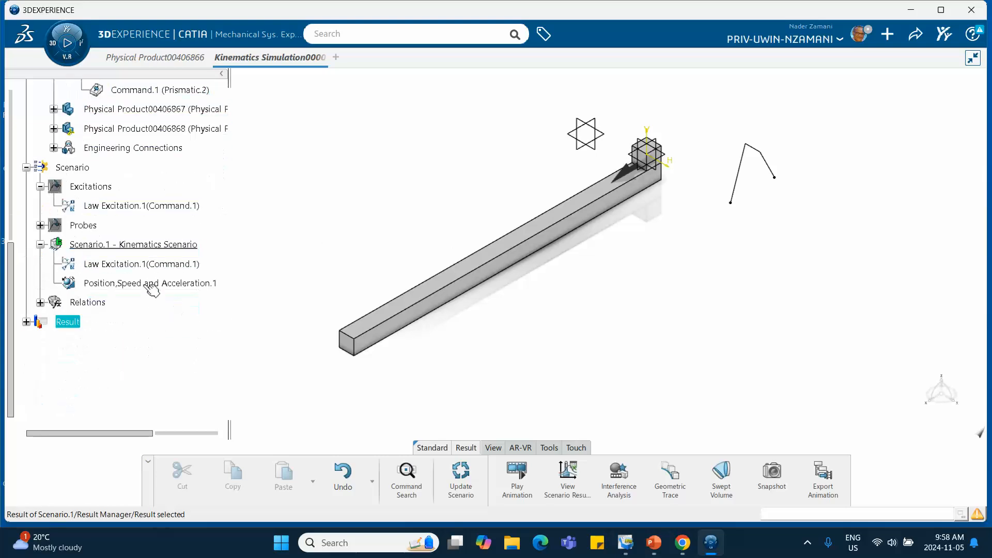
{"action": "left_click", "coordinate": [645, 535]}
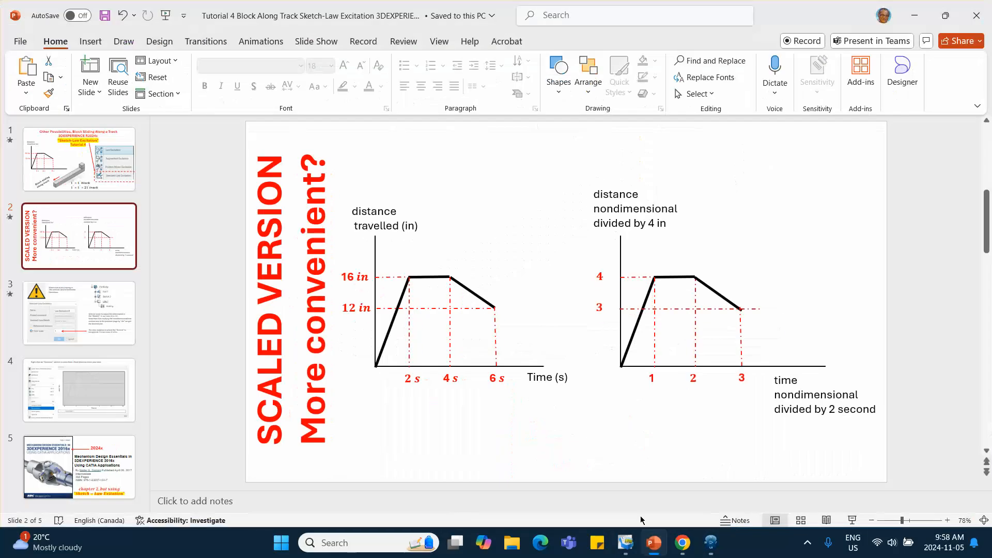
{"action": "left_click", "coordinate": [86, 333]}
{"action": "left_click", "coordinate": [111, 398]}
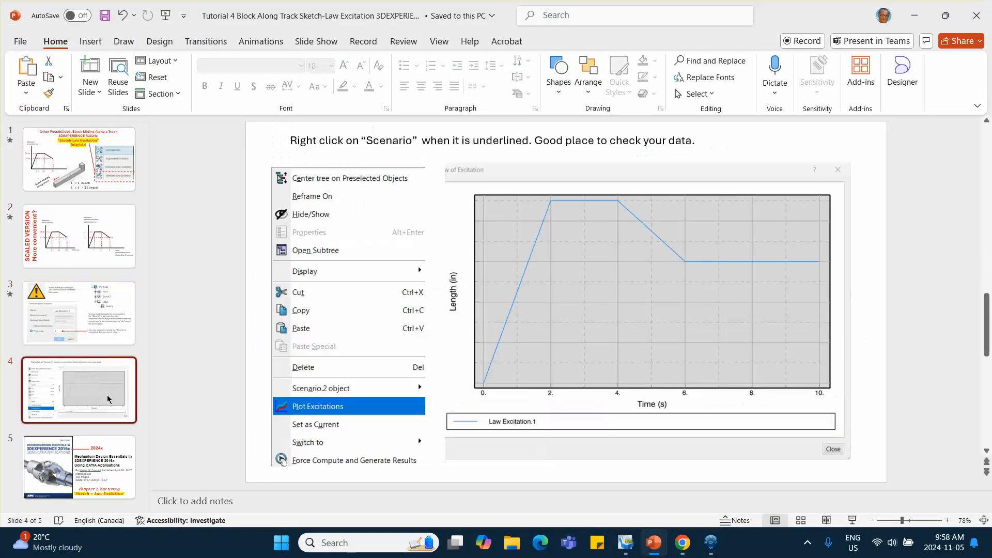
{"action": "left_click", "coordinate": [915, 11]}
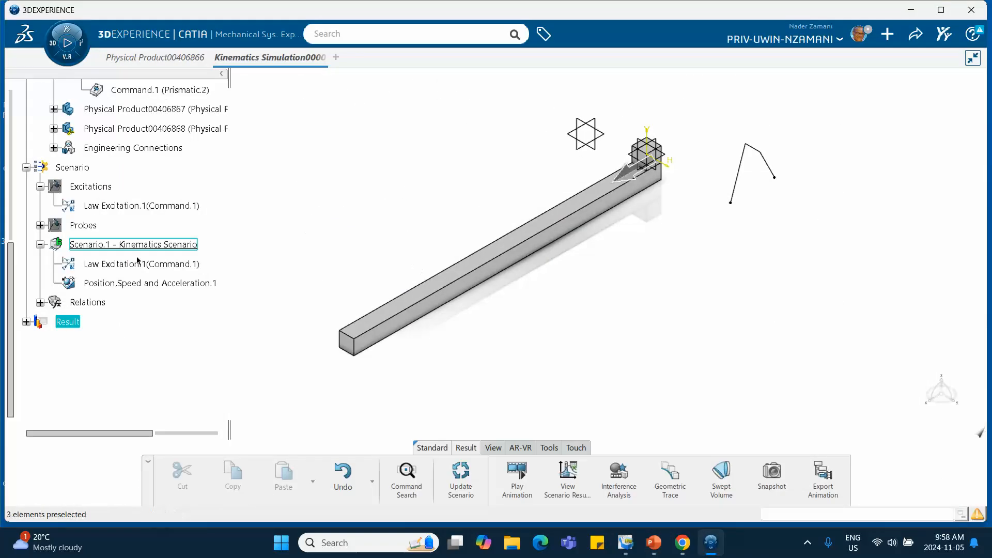
{"action": "left_click", "coordinate": [140, 246]}
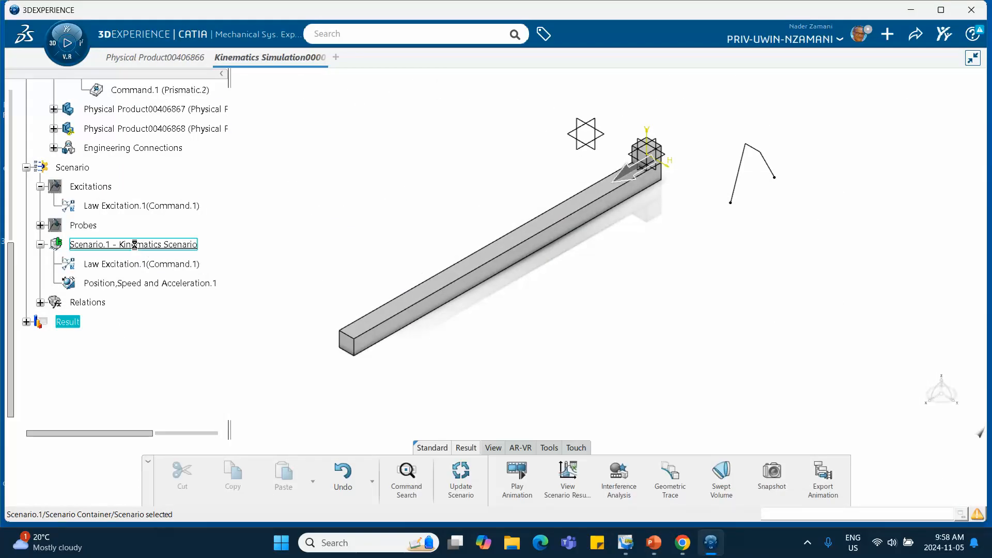
{"action": "right_click", "coordinate": [134, 245]}
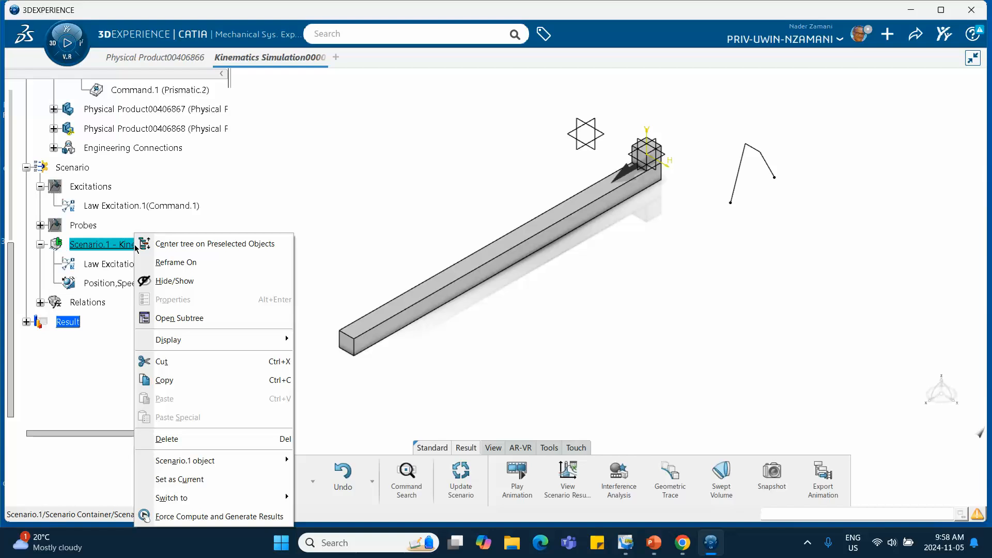
{"action": "left_click", "coordinate": [310, 240]}
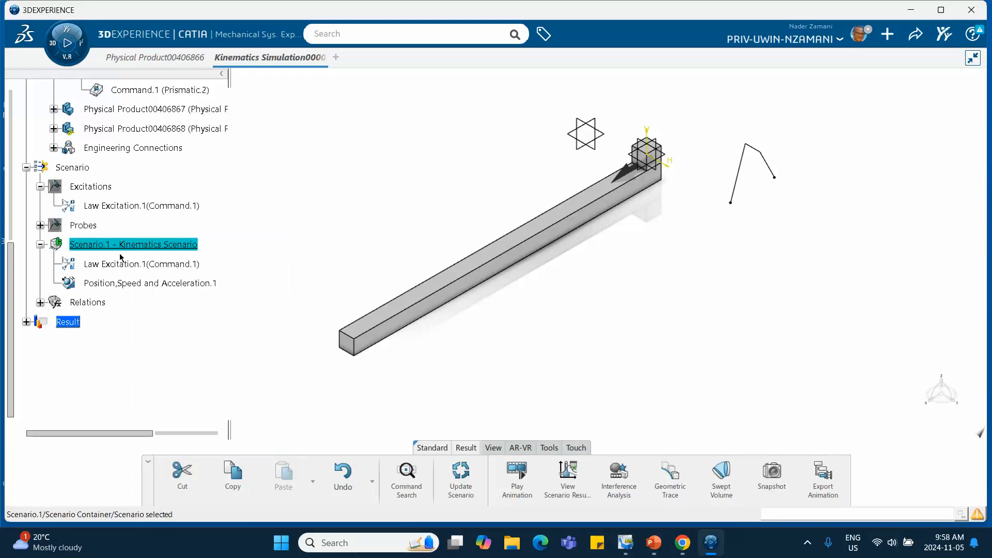
{"action": "right_click", "coordinate": [134, 265]}
{"action": "left_click", "coordinate": [344, 249]}
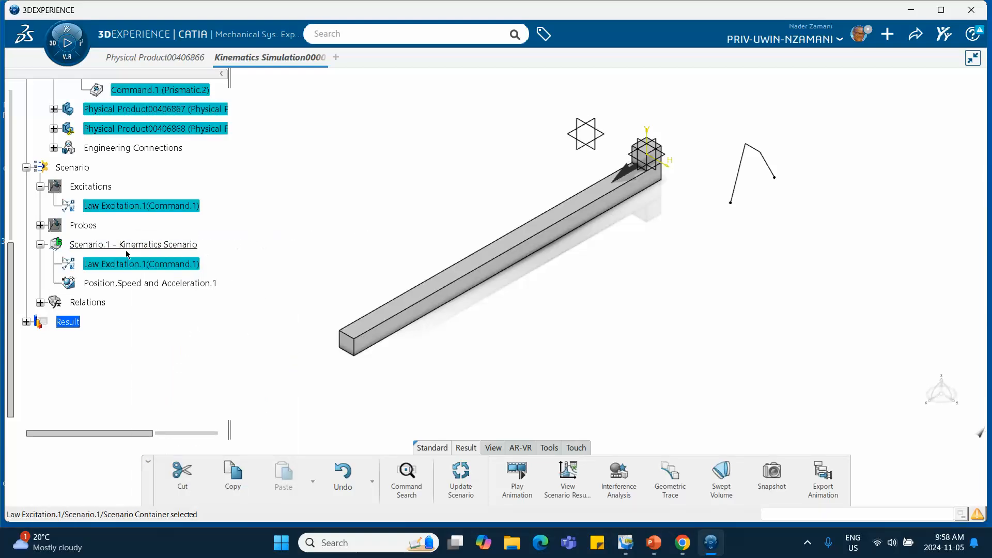
Activate the Scenario section through Scenario.1, plot its excitations to check the Law Excitation.1 length over time, and close the plot.
{"action": "left_click", "coordinate": [147, 246]}
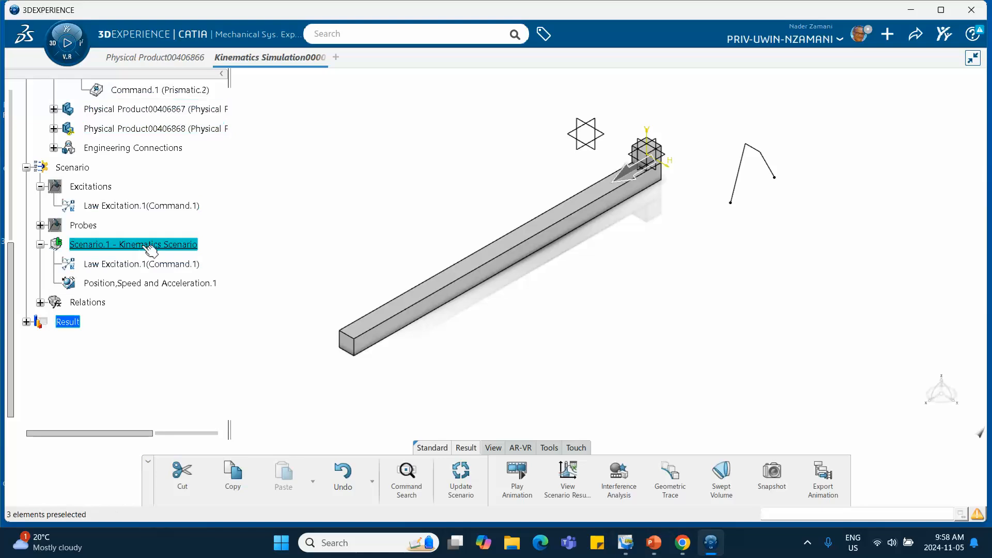
{"action": "double_click", "coordinate": [147, 247]}
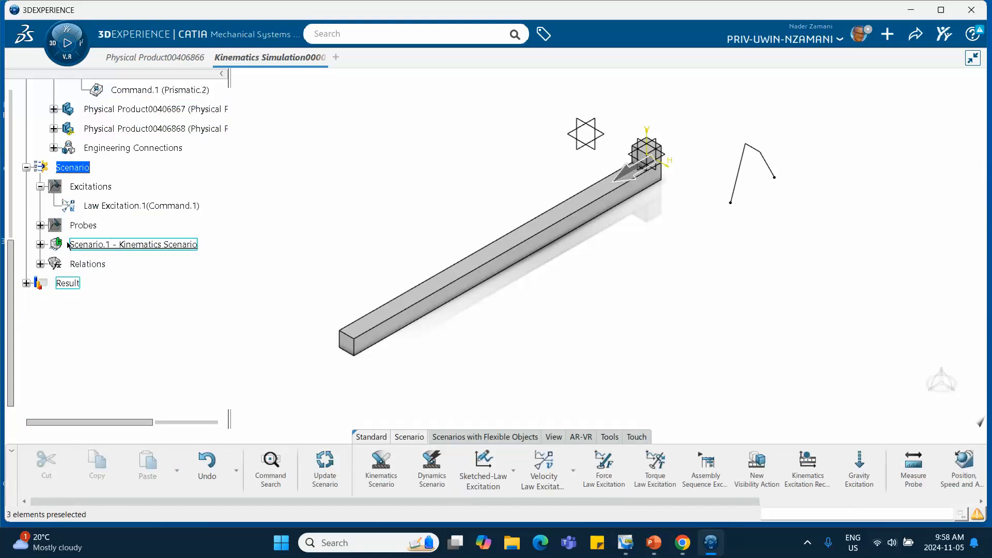
{"action": "left_click", "coordinate": [40, 244]}
{"action": "right_click", "coordinate": [116, 248]}
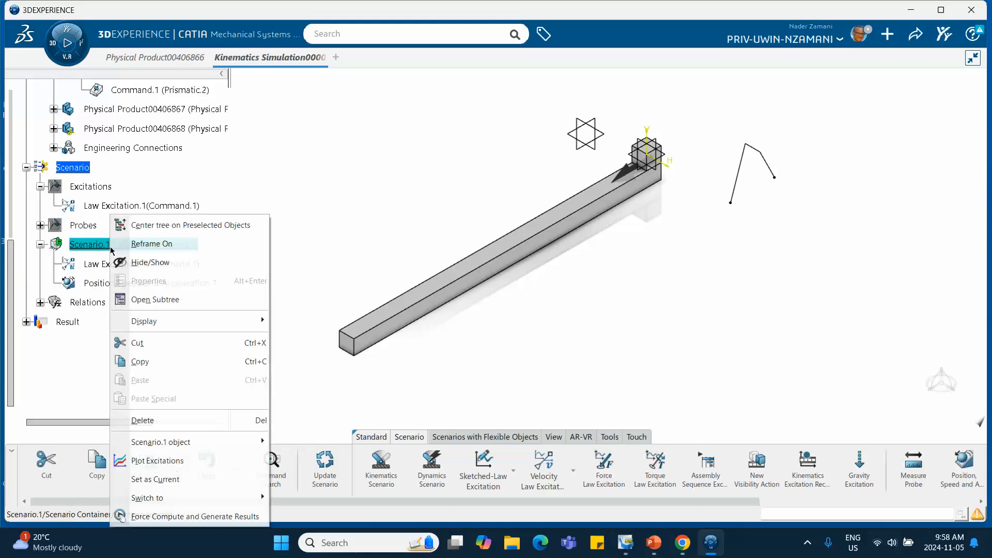
{"action": "left_click", "coordinate": [184, 460]}
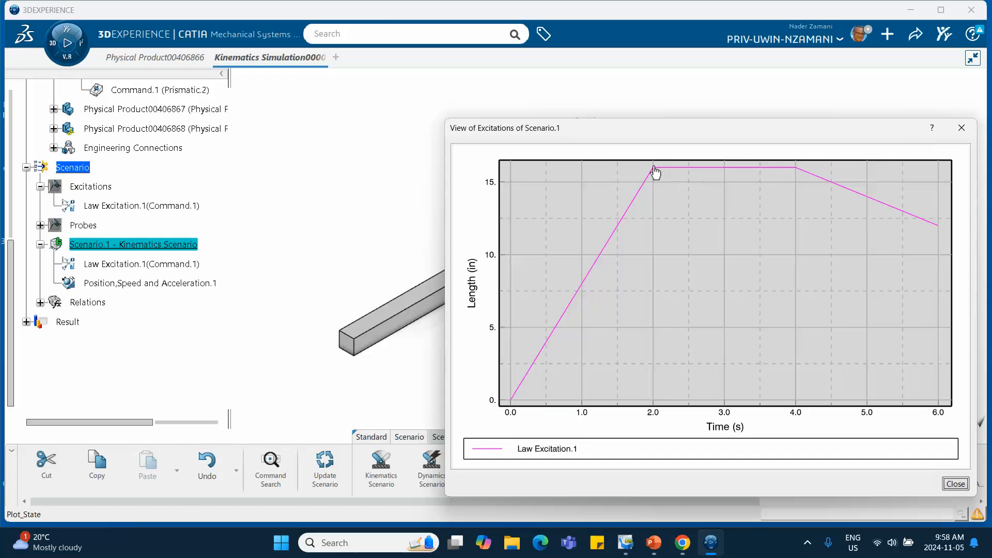
{"action": "left_click", "coordinate": [961, 128]}
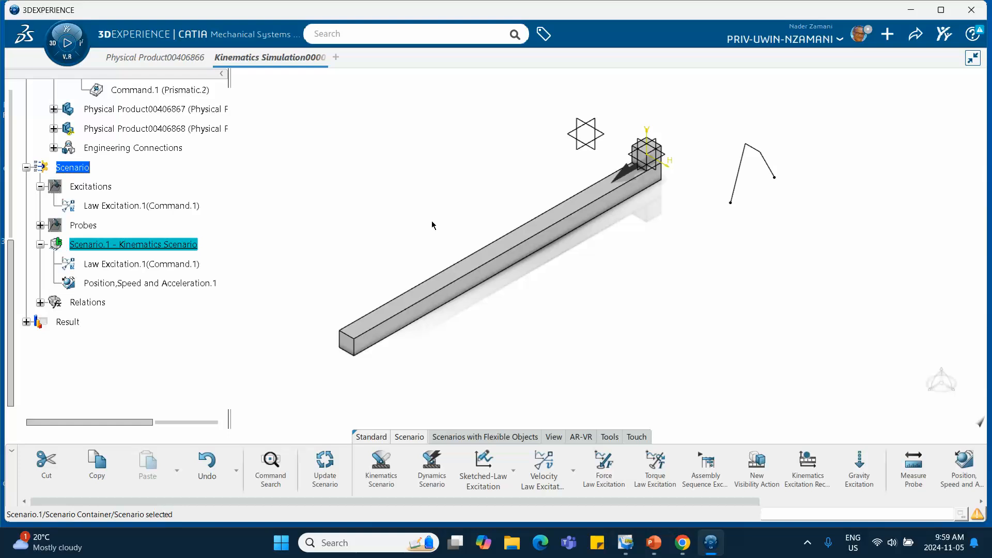
{"action": "left_click", "coordinate": [807, 546]}
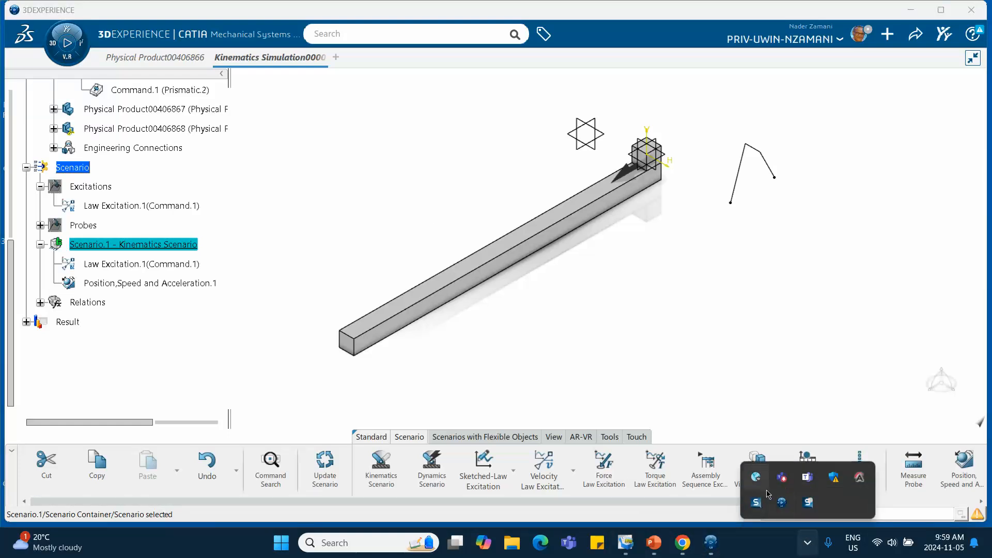